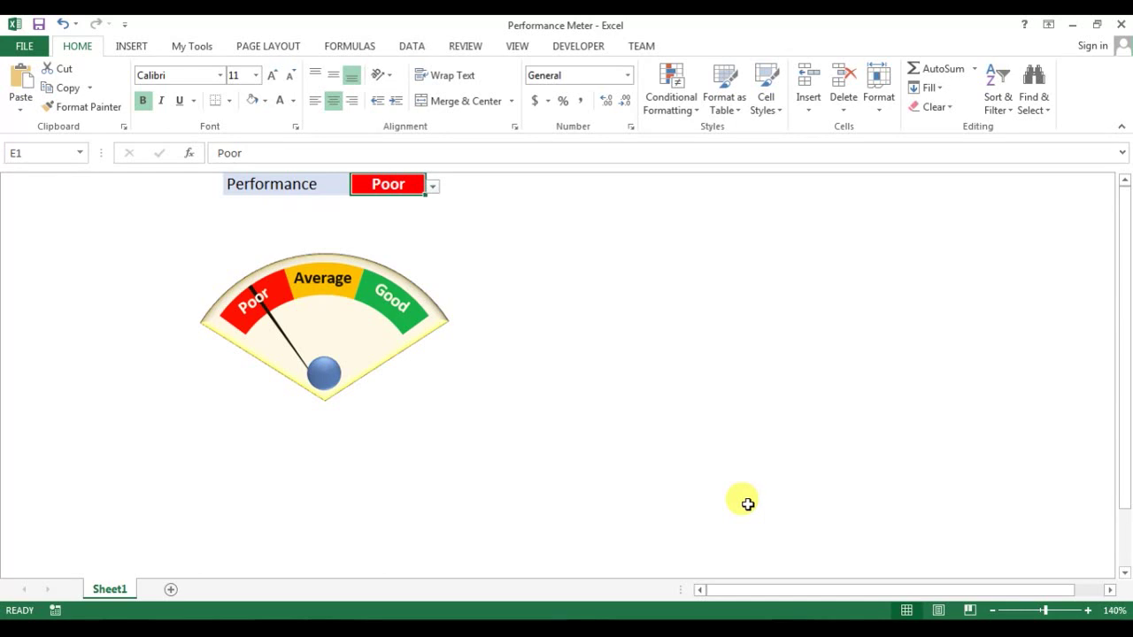
Pick Average, then Good, from the E1 rating dropdown and watch the needle move
left_click(304, 183)
left_click(394, 184)
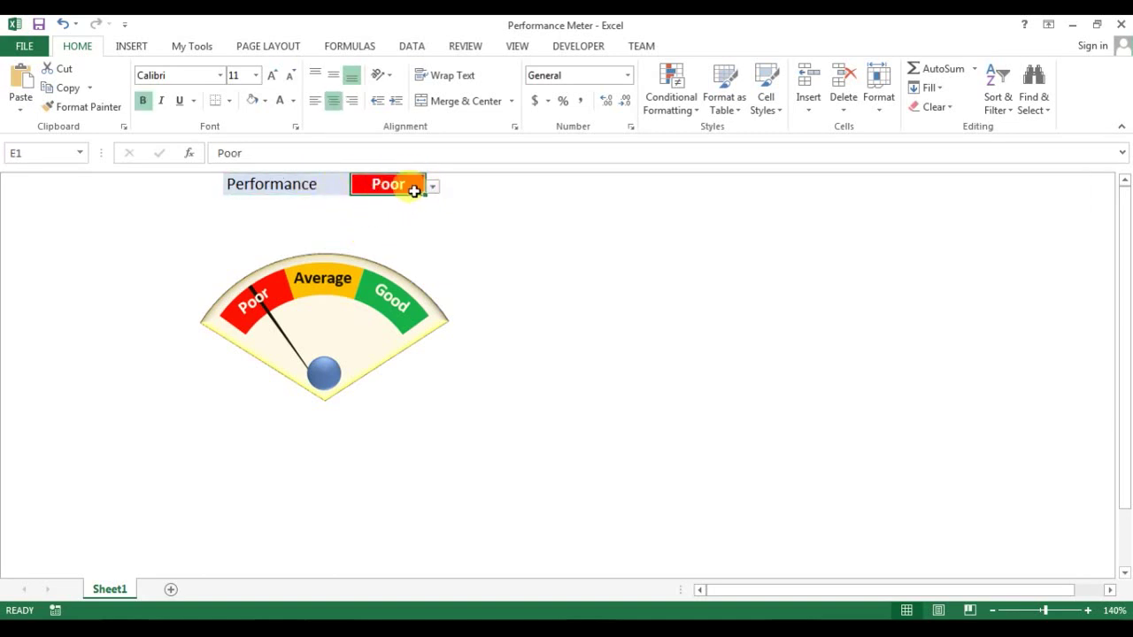
left_click(434, 188)
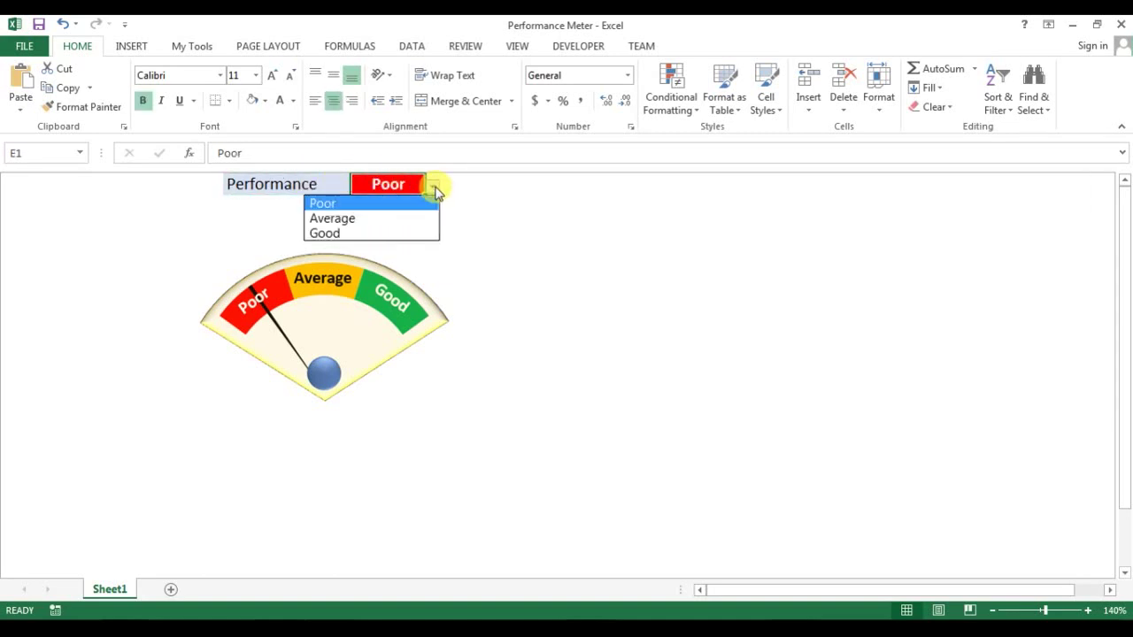
left_click(361, 224)
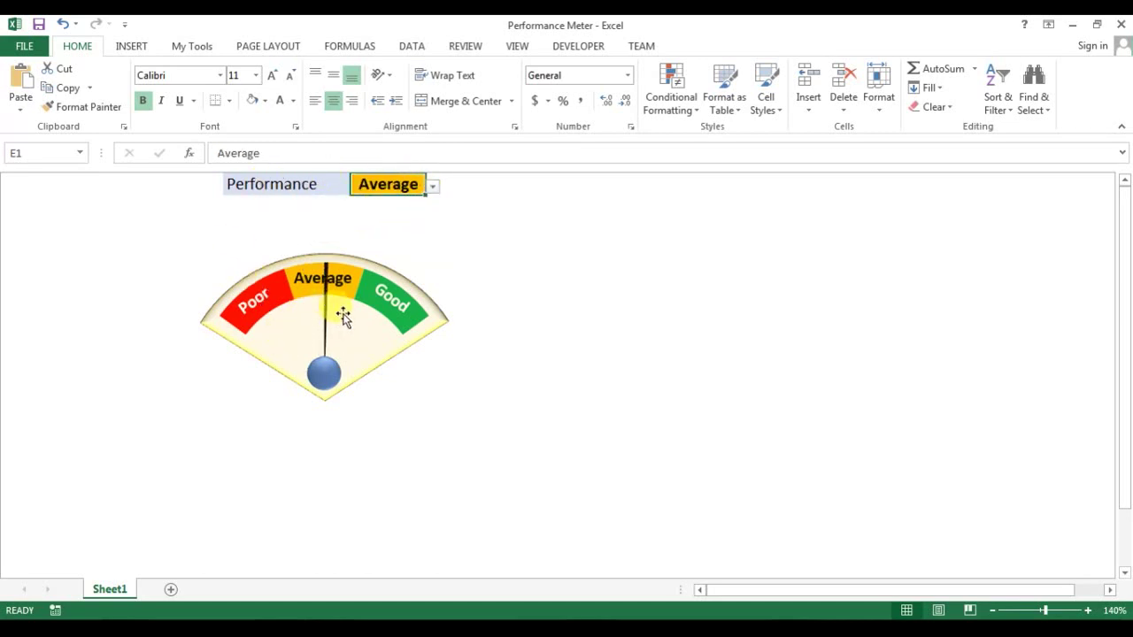
left_click(432, 186)
left_click(390, 231)
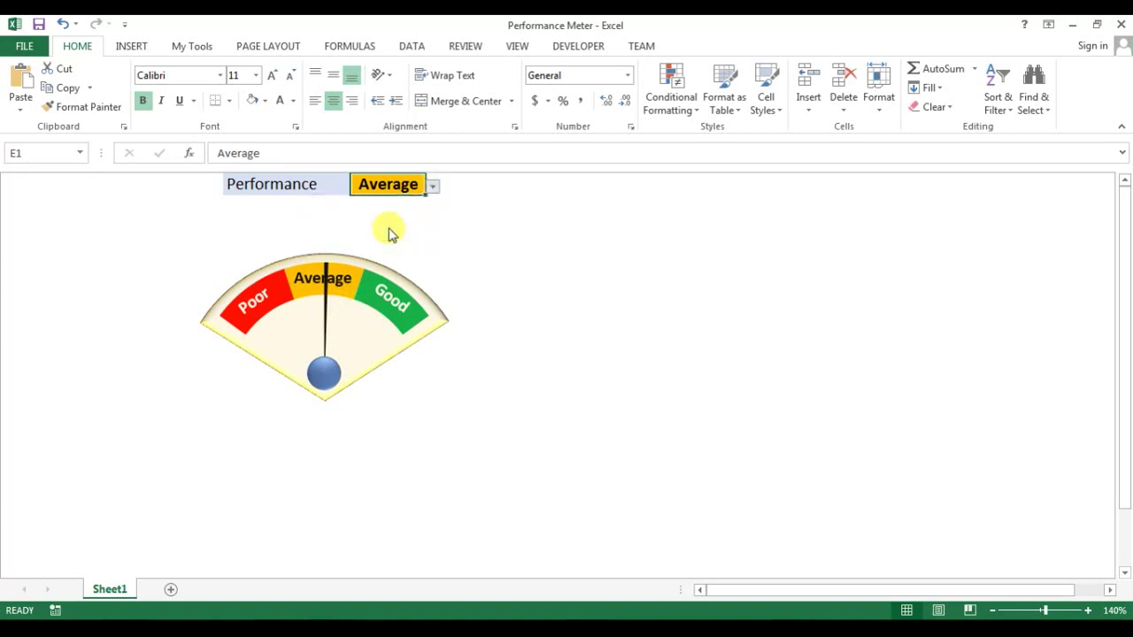
Switch the E1 rating to Poor, then back to Average, leaving the needle on Average
left_click(301, 185)
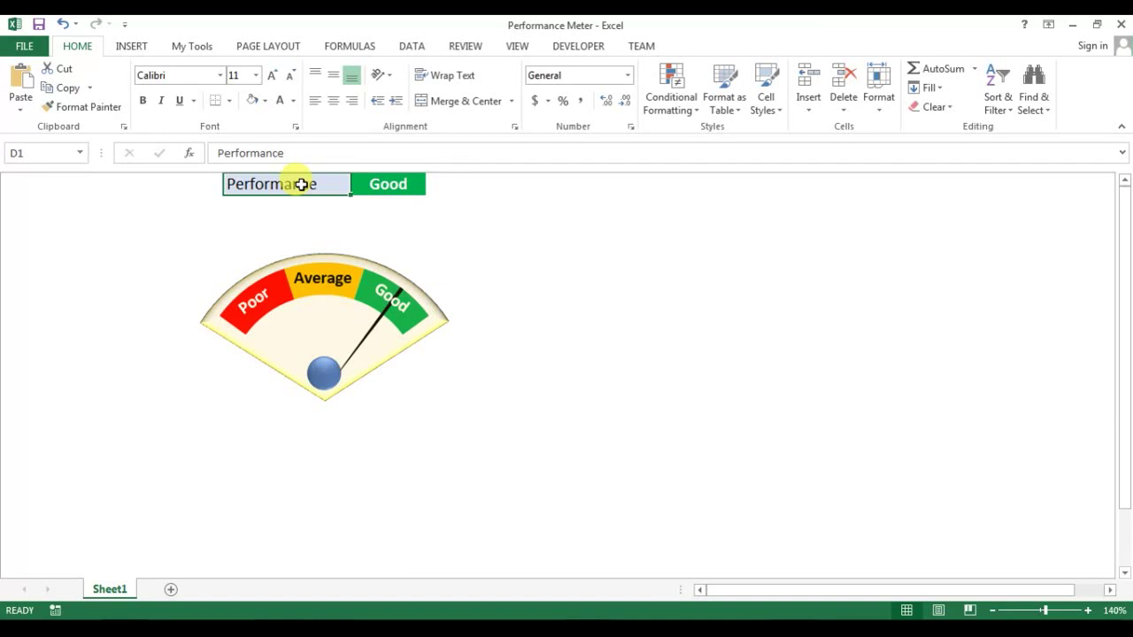
left_click(387, 183)
left_click(298, 184)
left_click(400, 183)
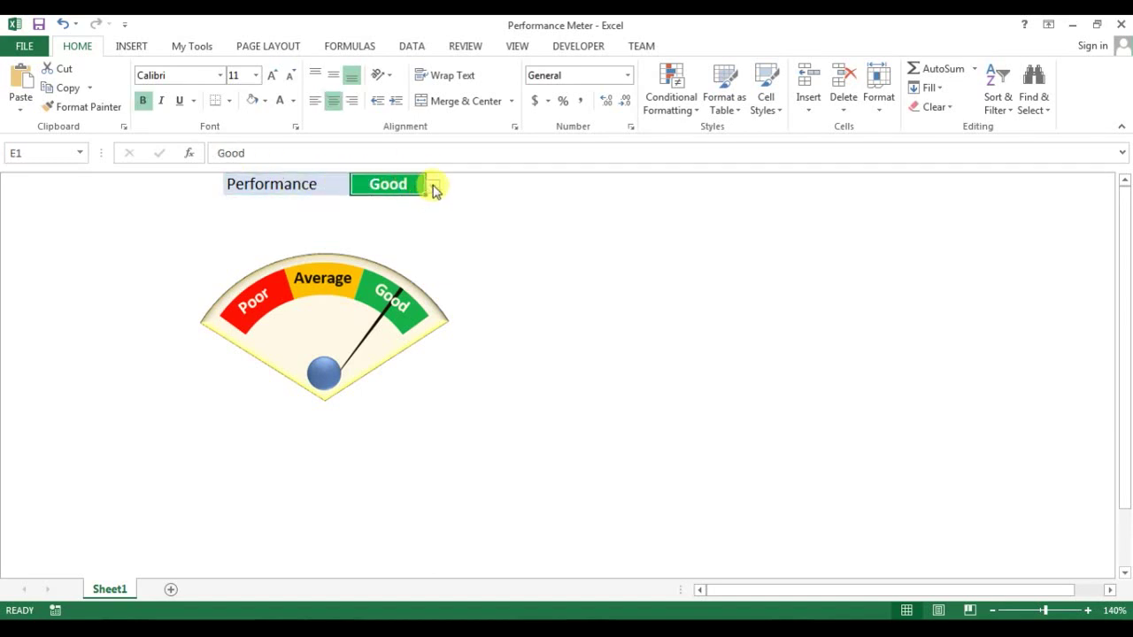
left_click(433, 185)
left_click(386, 208)
left_click(432, 186)
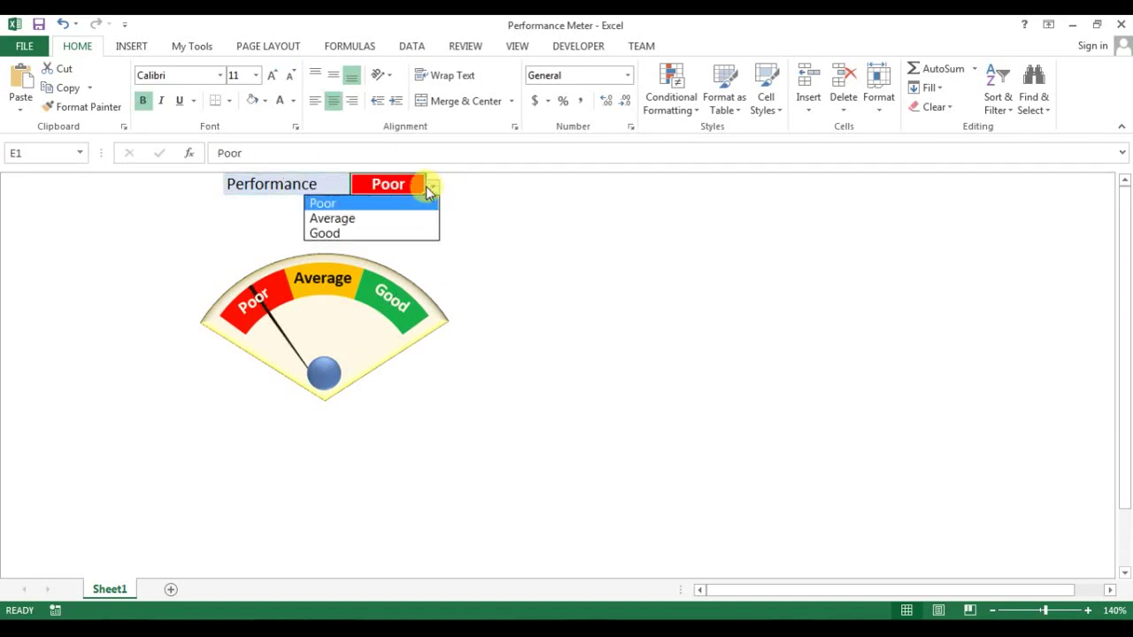
left_click(382, 221)
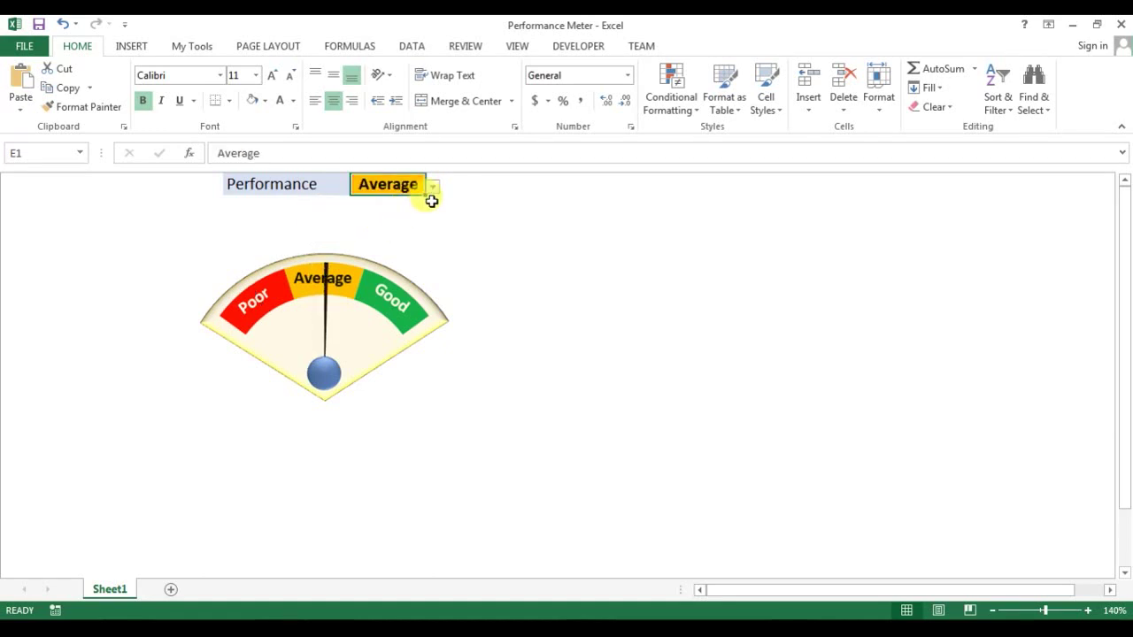
left_click(292, 183)
left_click(390, 184)
left_click(321, 187)
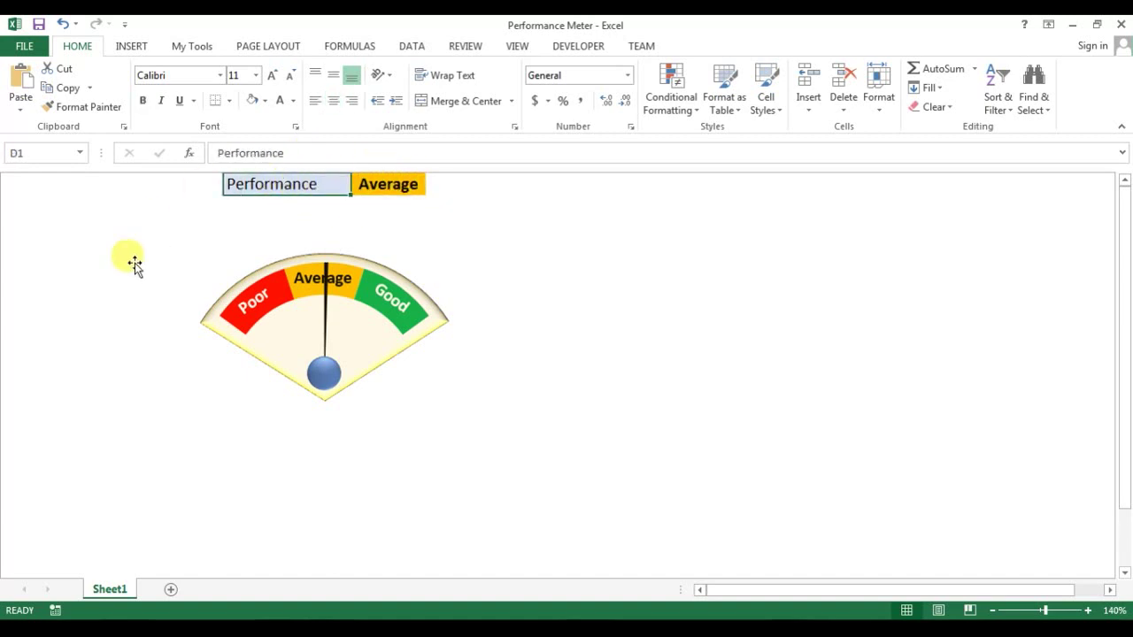
Add a new worksheet, Sheet3, and enter 10% in cell B2
left_click(173, 595)
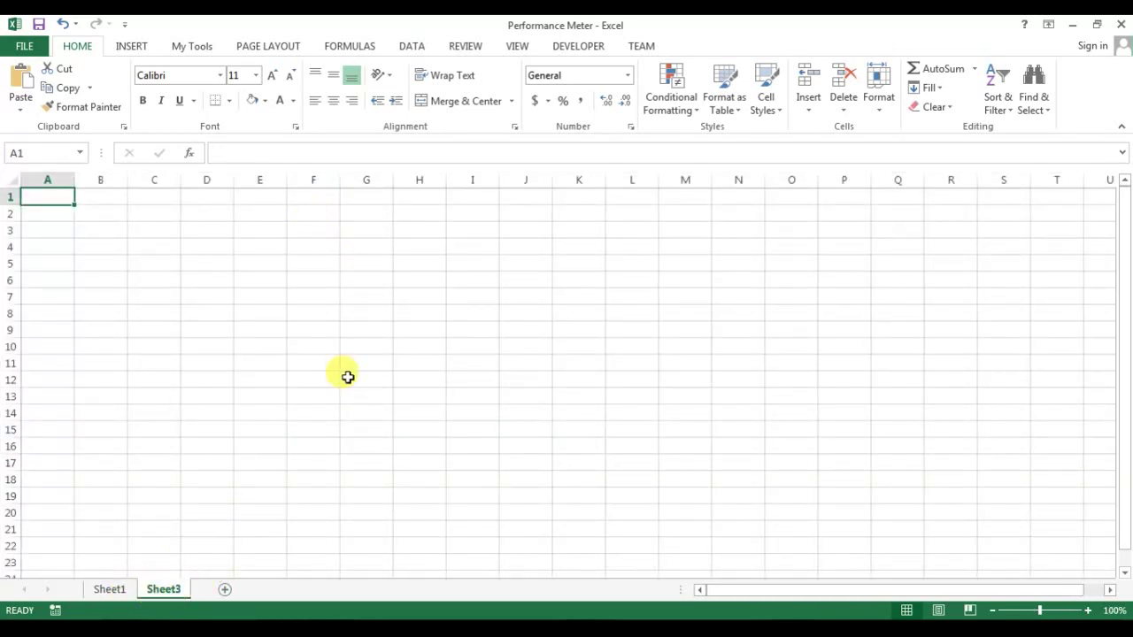
left_click(360, 196)
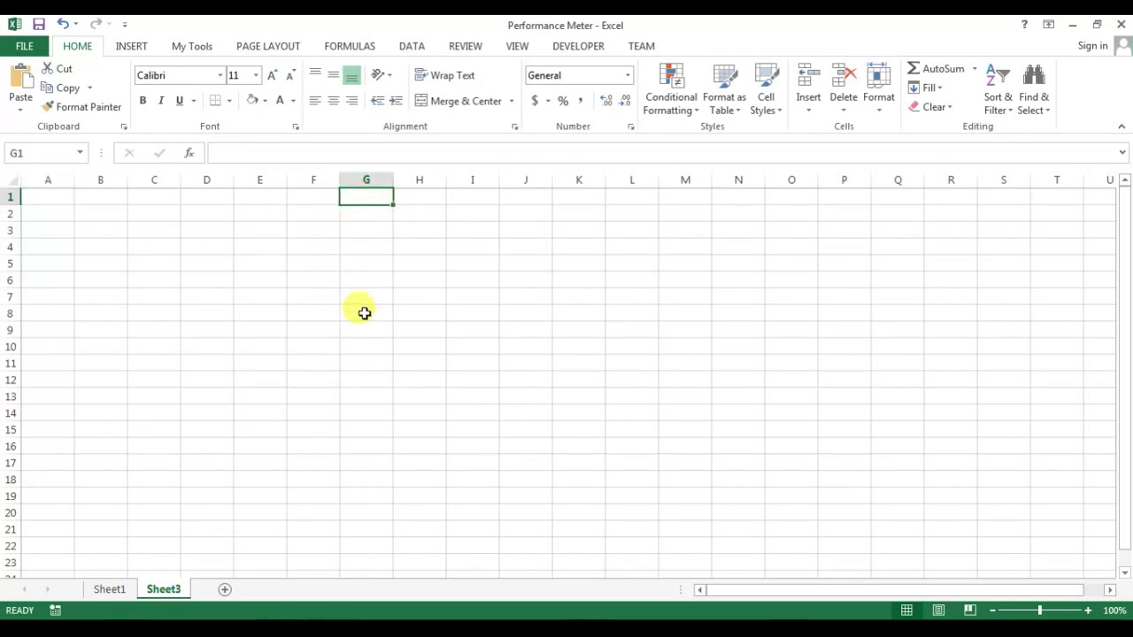
left_click(114, 214)
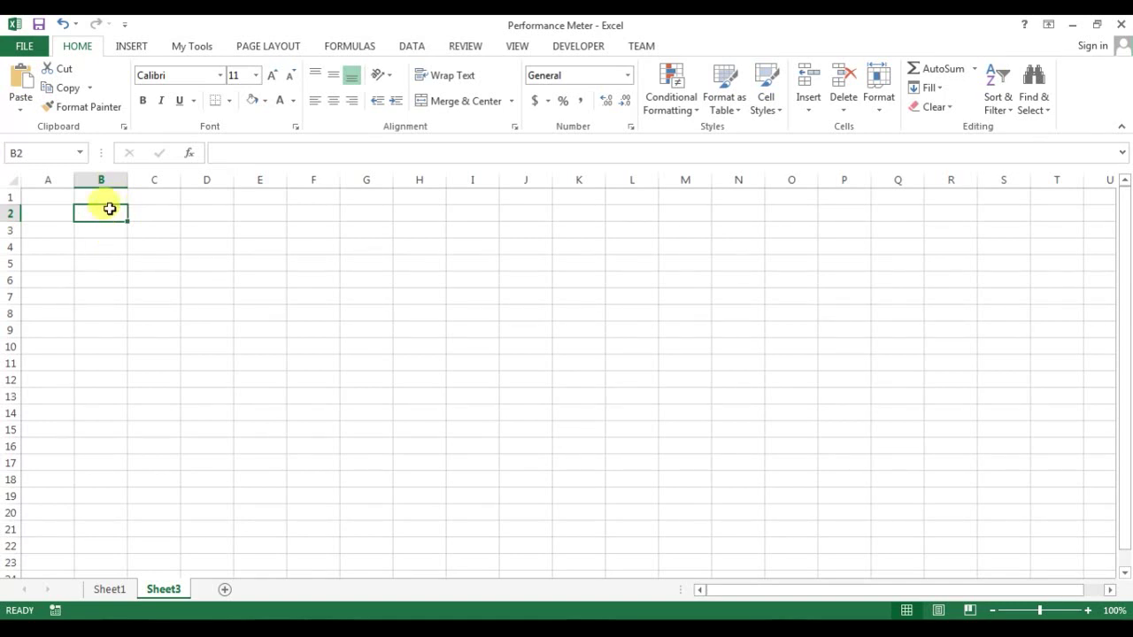
type("10")
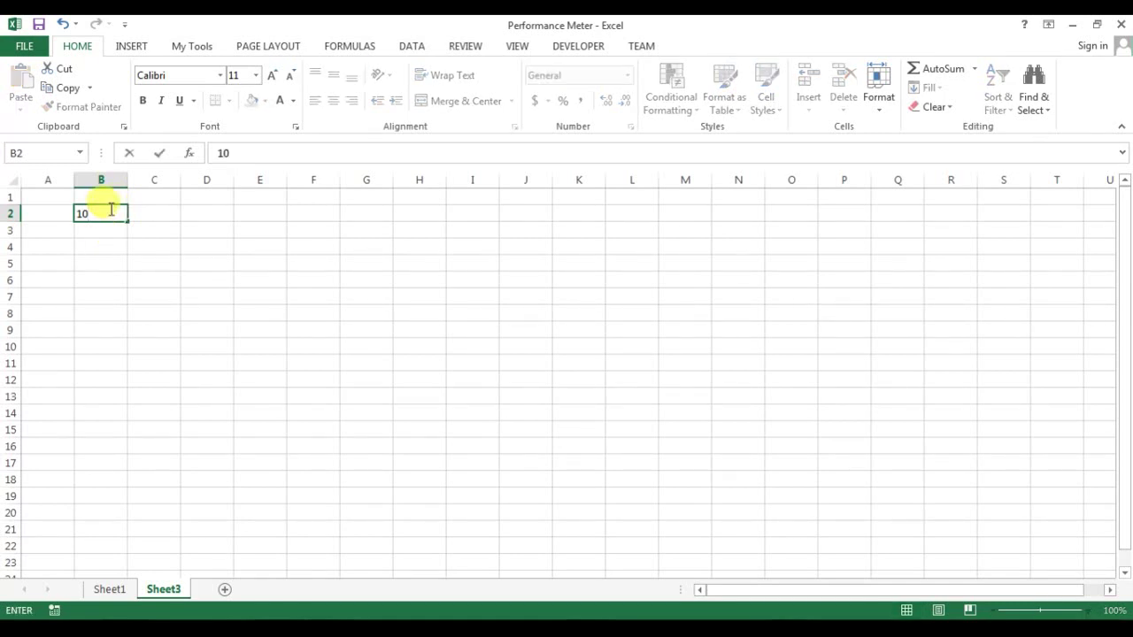
type("%")
key("Return")
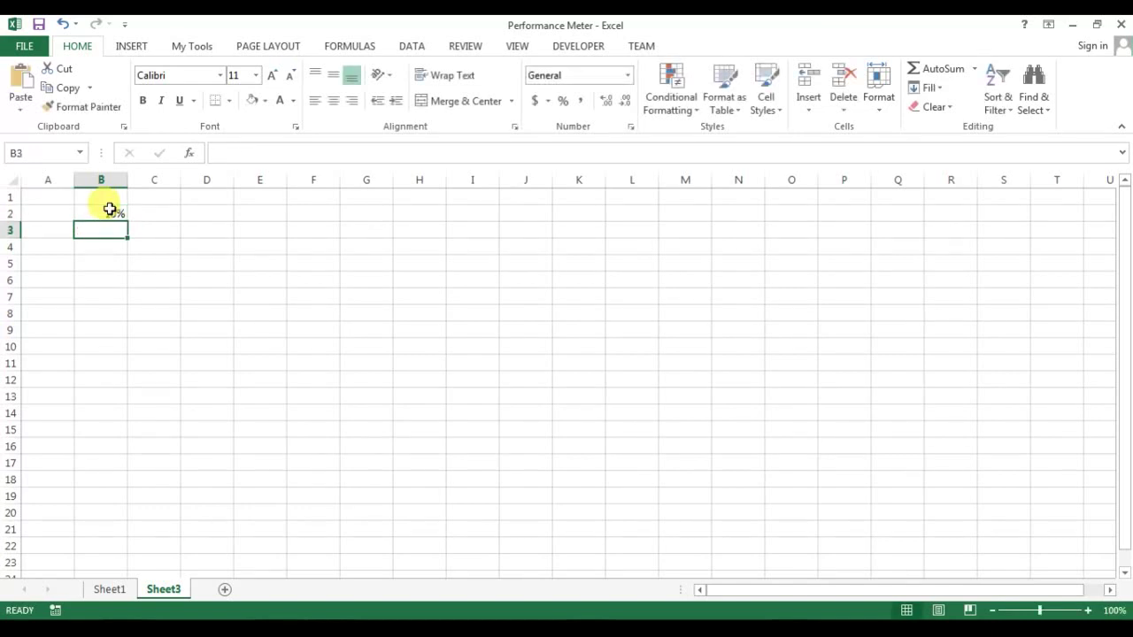
Fill B2:B5 with 10%, then change B5 to 70%
key("Up")
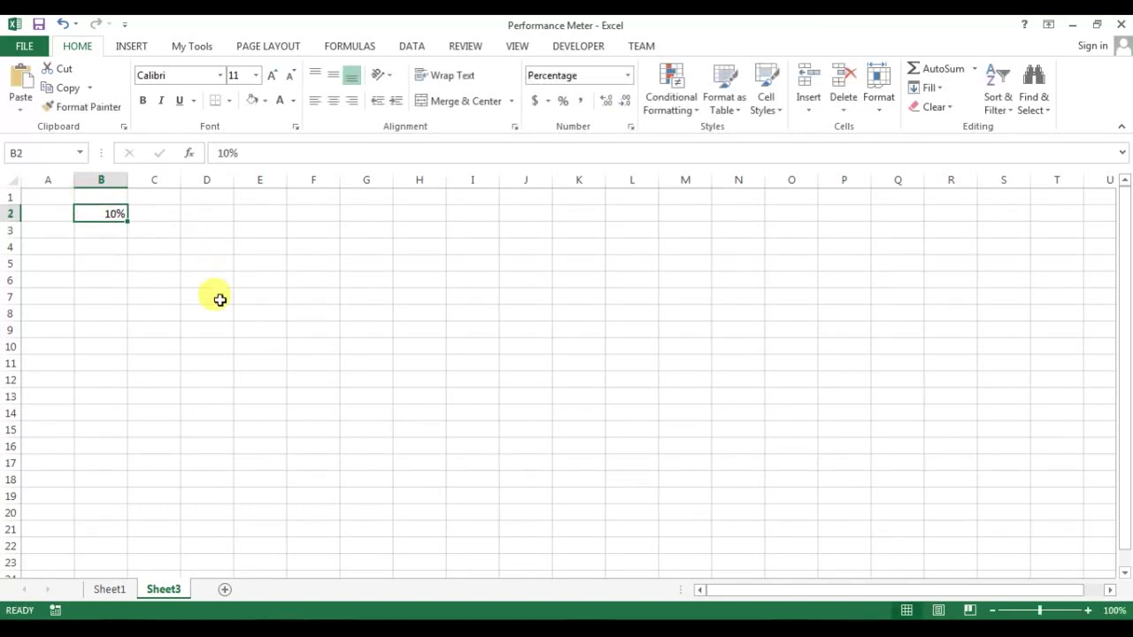
key("shift+Down")
key("shift+Down")
key("shift+Down")
key("ctrl+d")
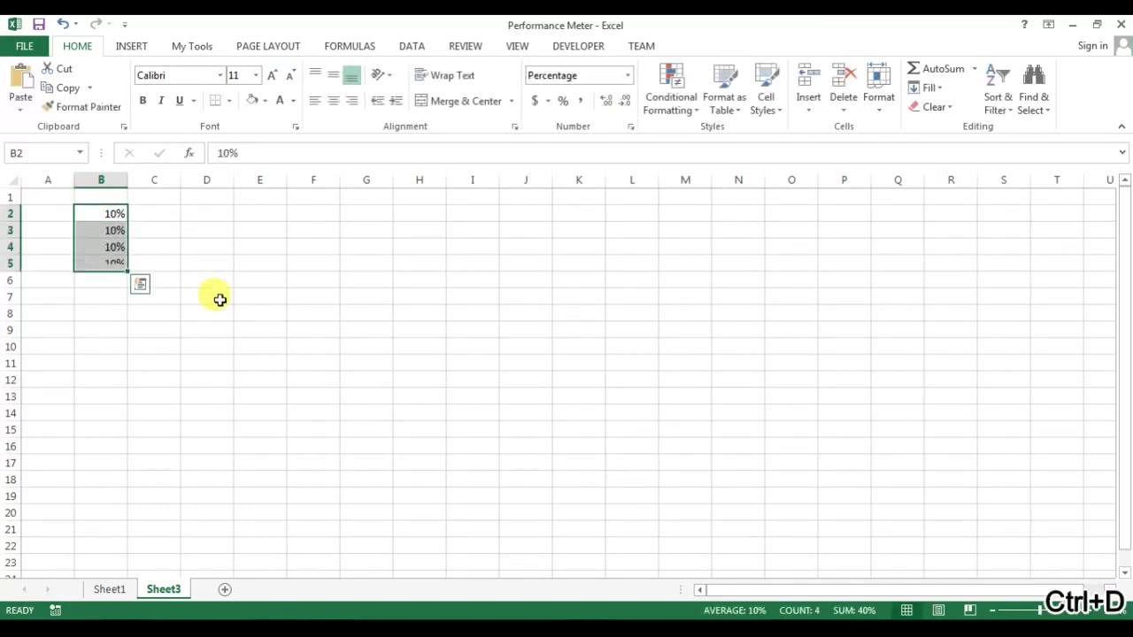
key("Down")
key("Down")
key("Down")
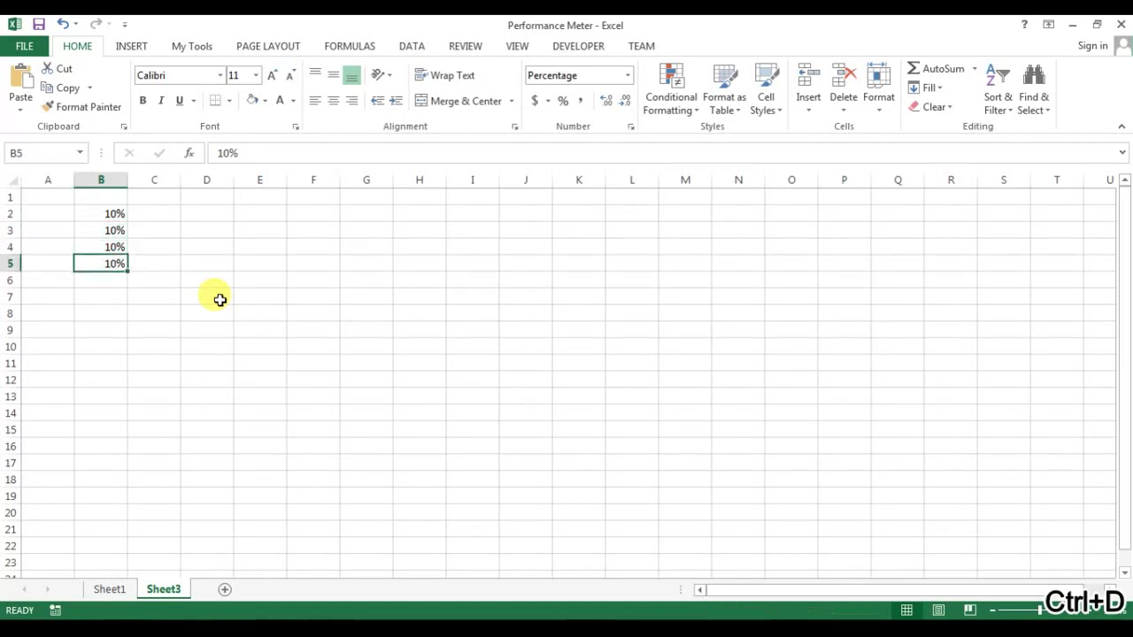
type("70")
key("Return")
Compare against the gauge on Sheet1, then select B2:B5 on Sheet3 for charting
key("Up")
key("Up")
key("Up")
key("Up")
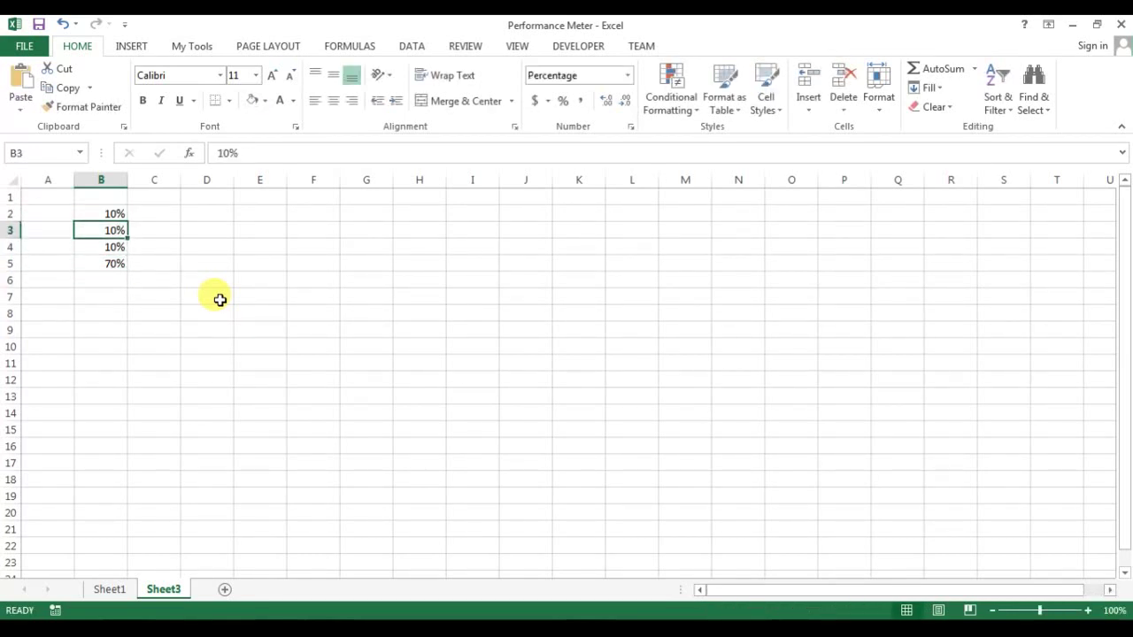
key("ctrl+shift+Down")
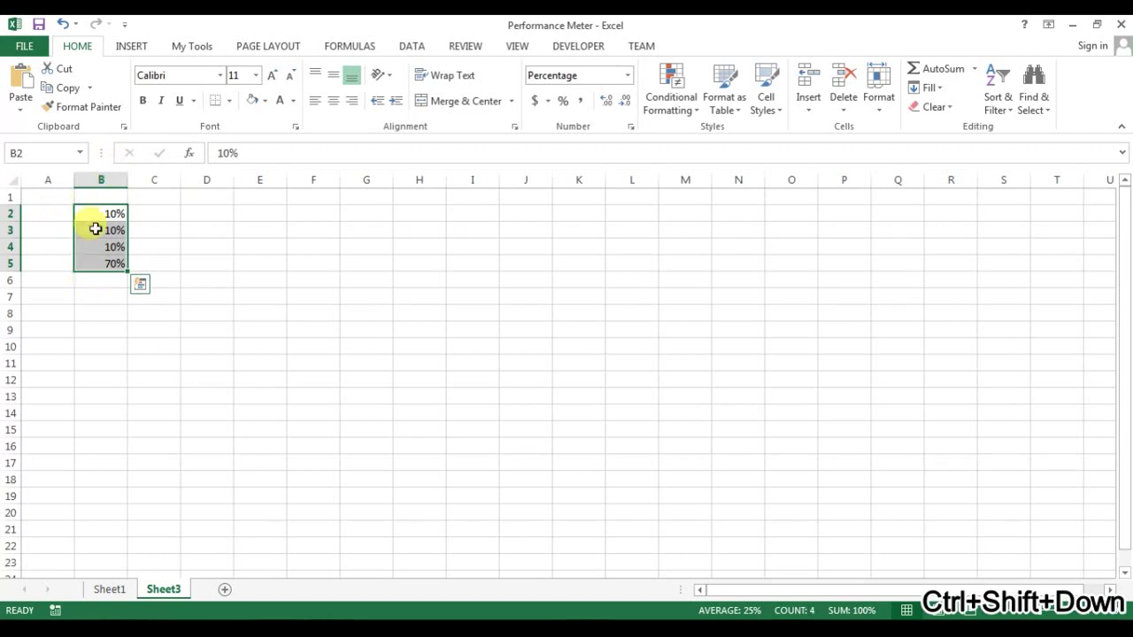
left_click(134, 348)
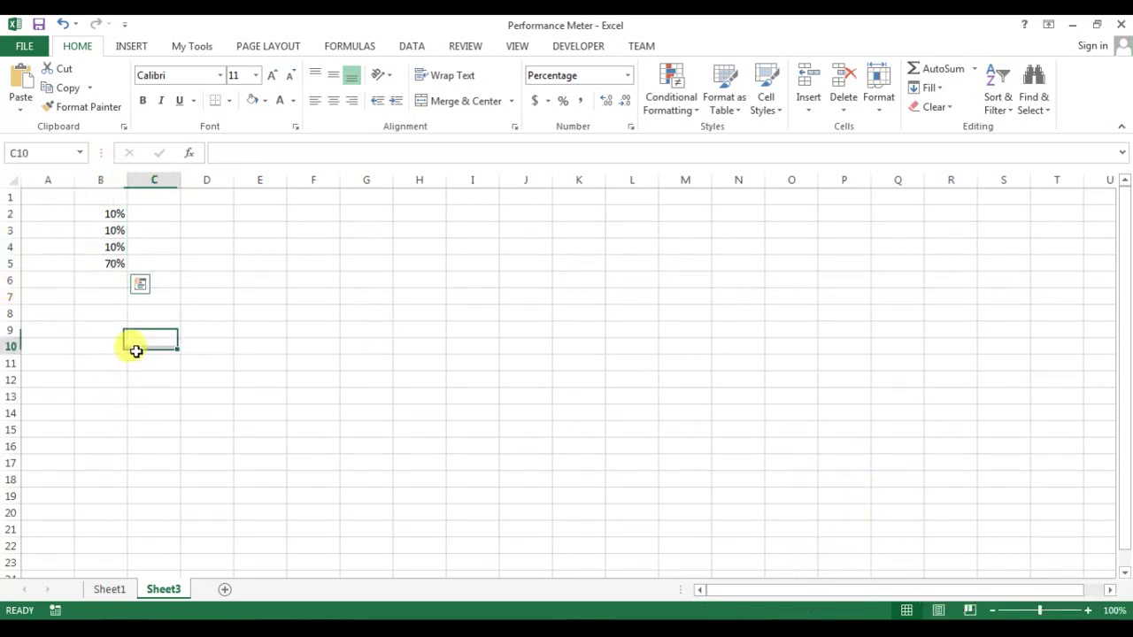
left_click_drag(114, 218, 116, 246)
left_click(160, 227)
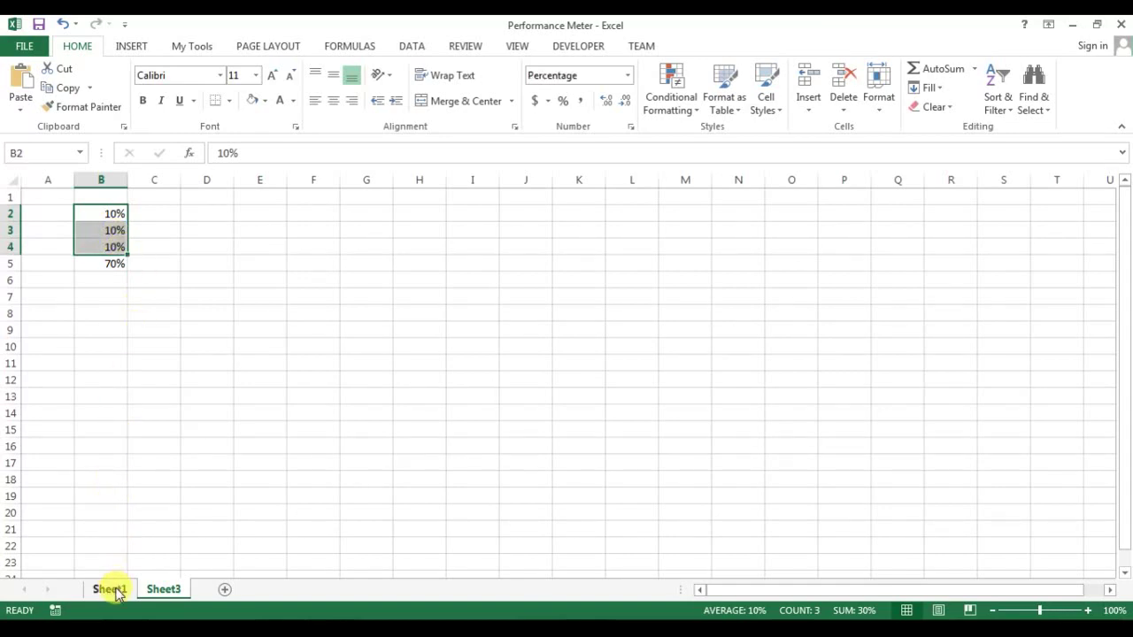
left_click(112, 590)
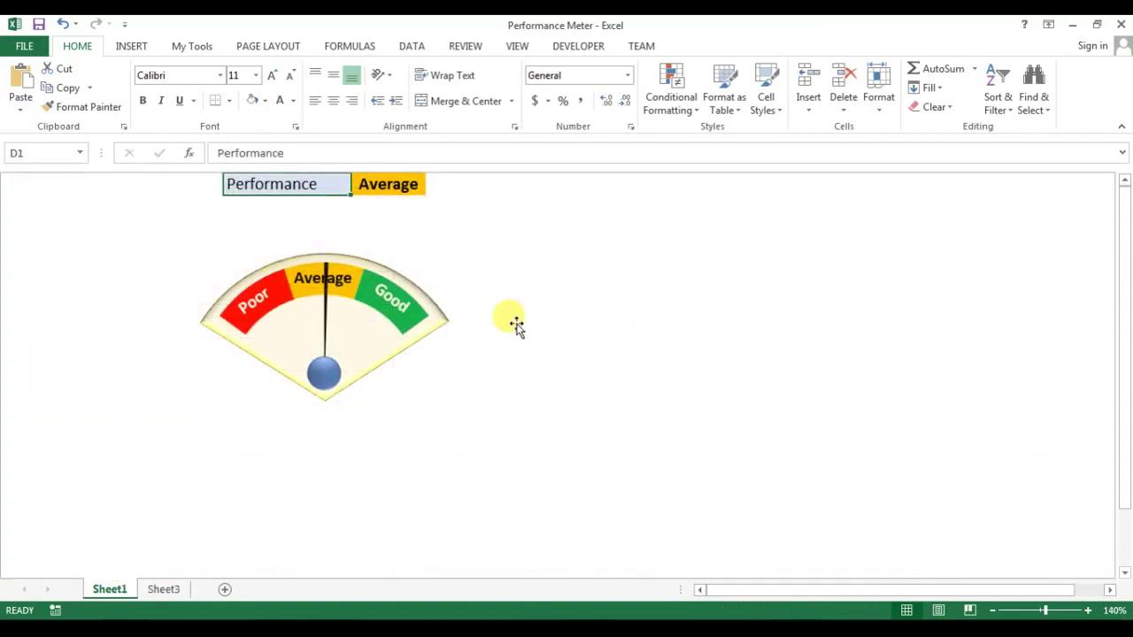
left_click(163, 589)
left_click(335, 328)
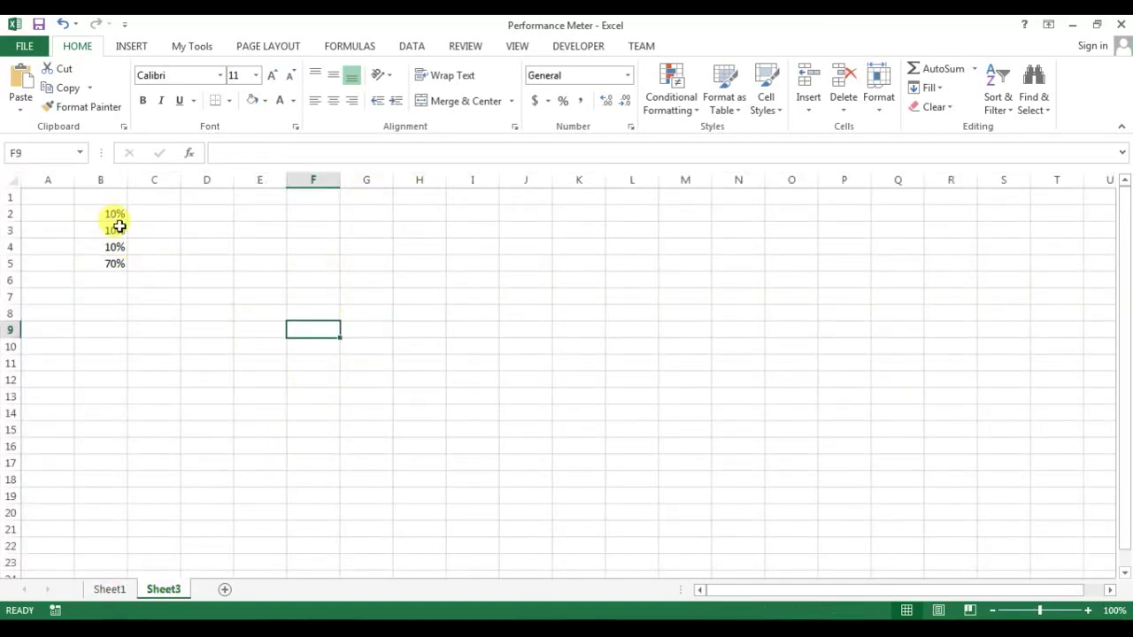
left_click_drag(117, 216, 115, 264)
left_click(156, 47)
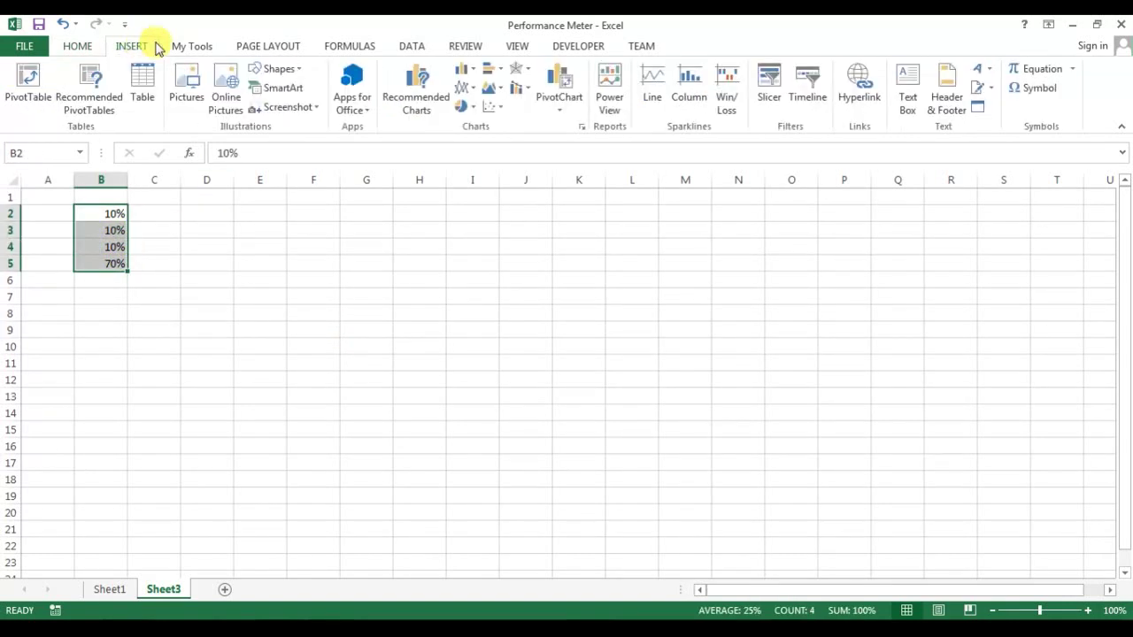
Insert a doughnut chart of B2:B5 and move it up and left, nearer the data
left_click(474, 110)
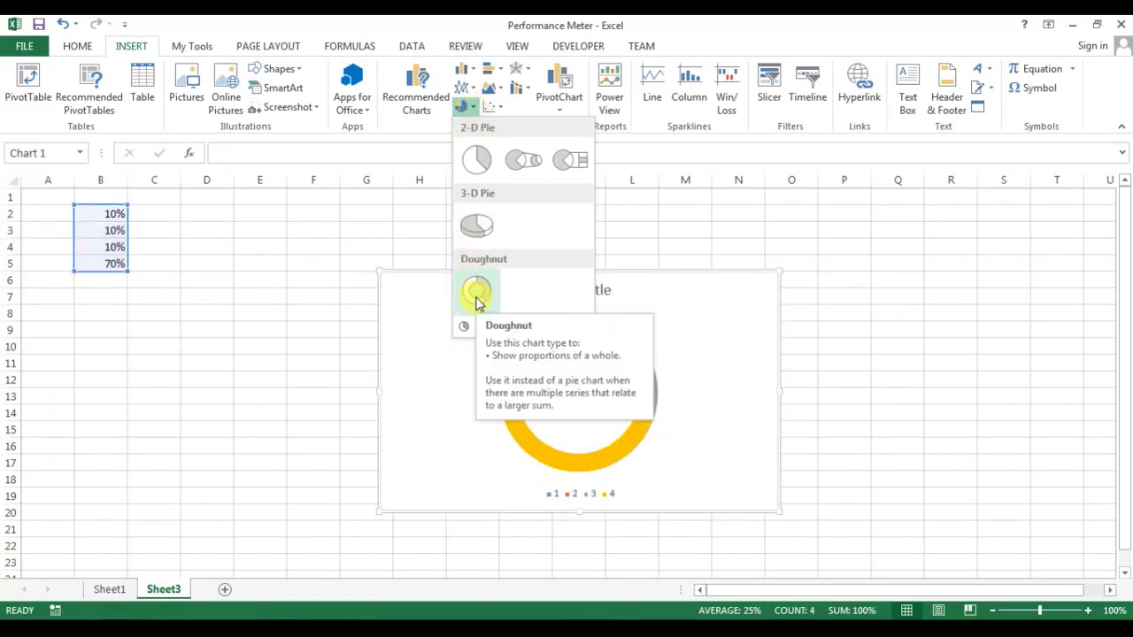
left_click(476, 292)
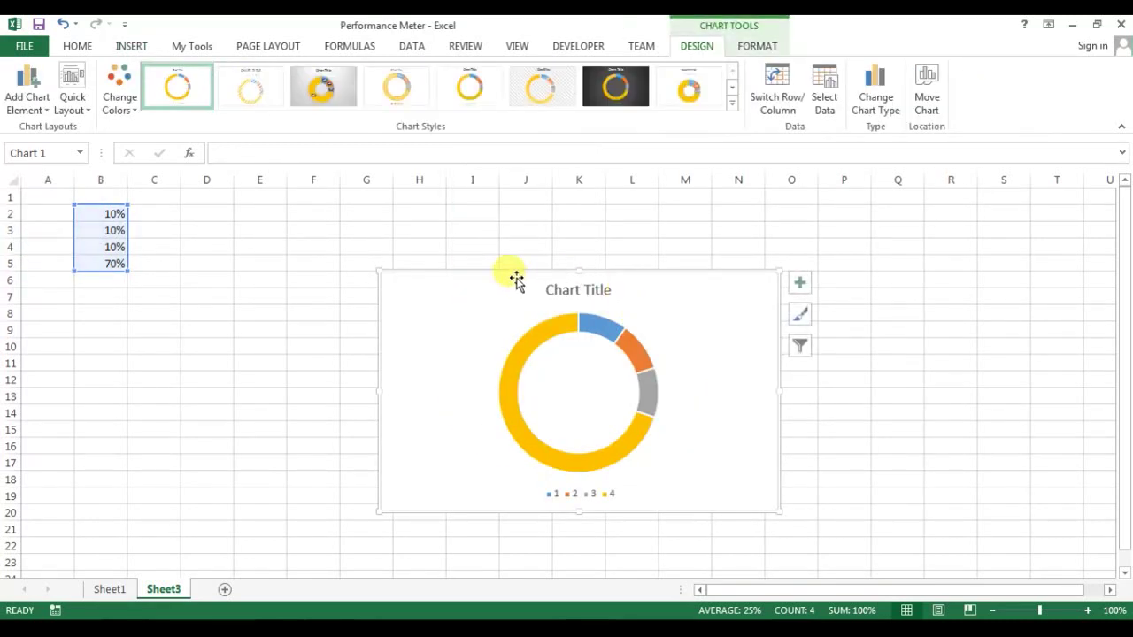
left_click_drag(513, 278, 362, 253)
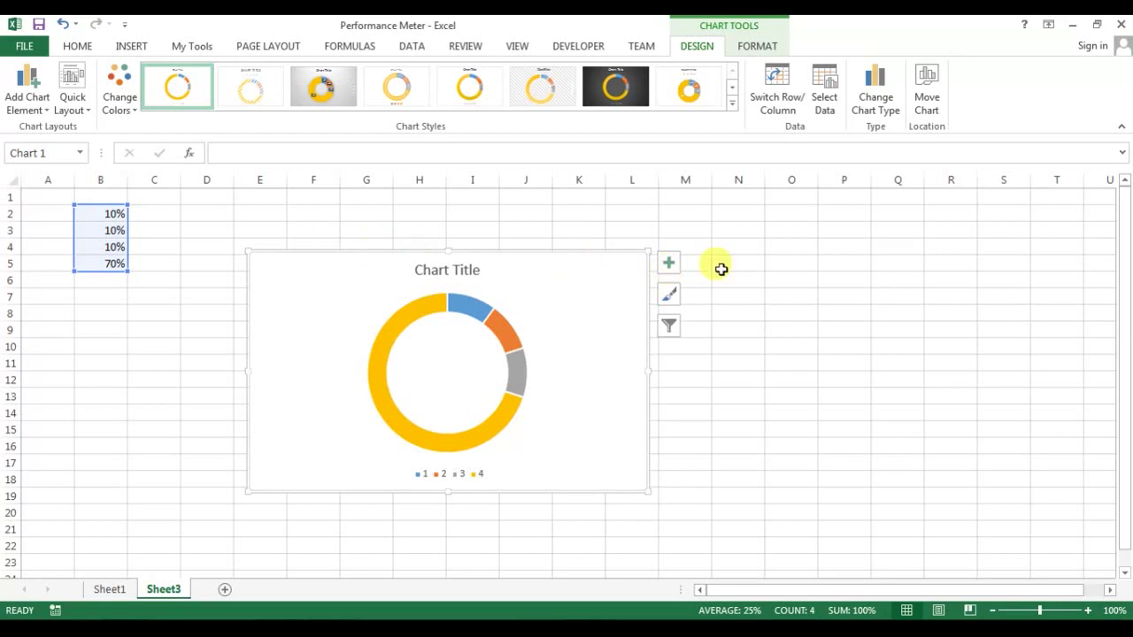
Remove the chart title and legend, then open formatting for the 70% slice
left_click(671, 265)
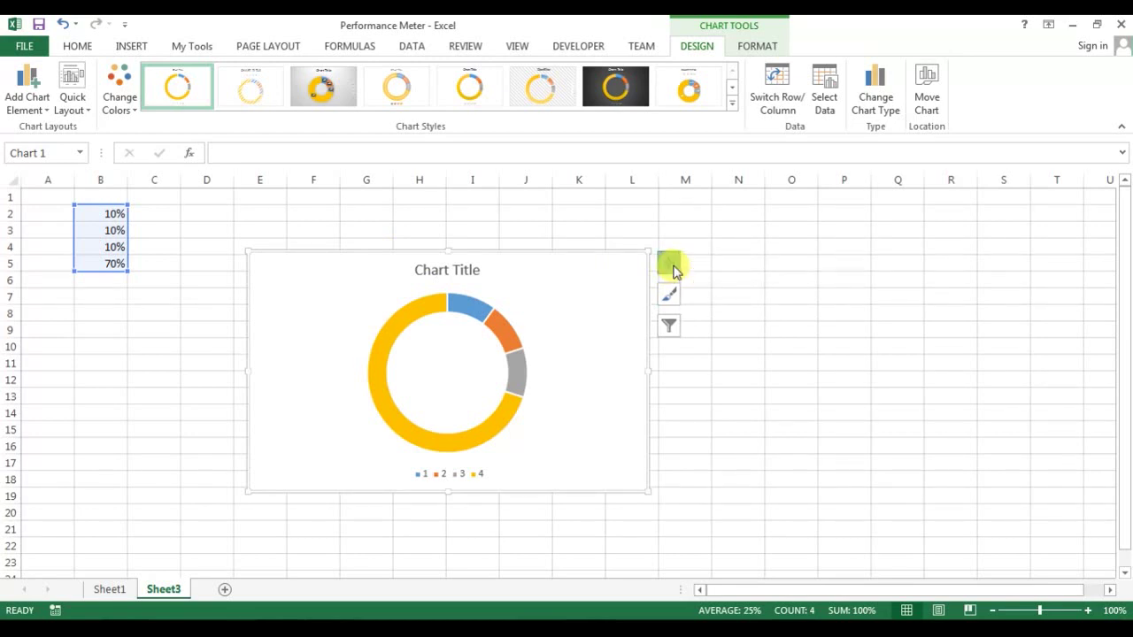
left_click(710, 284)
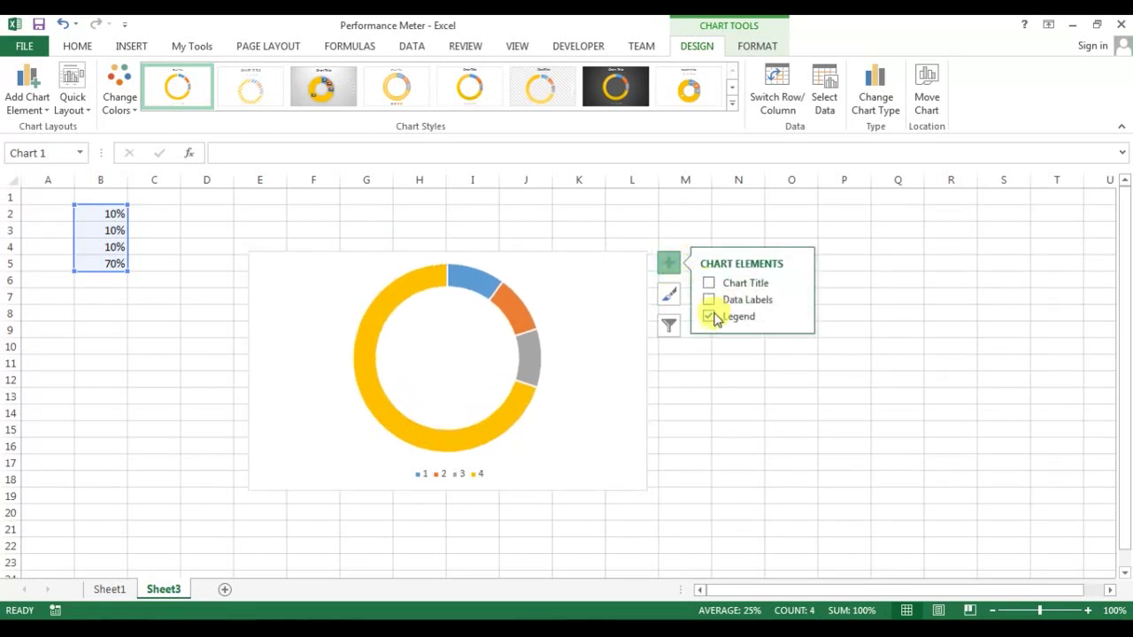
left_click(709, 316)
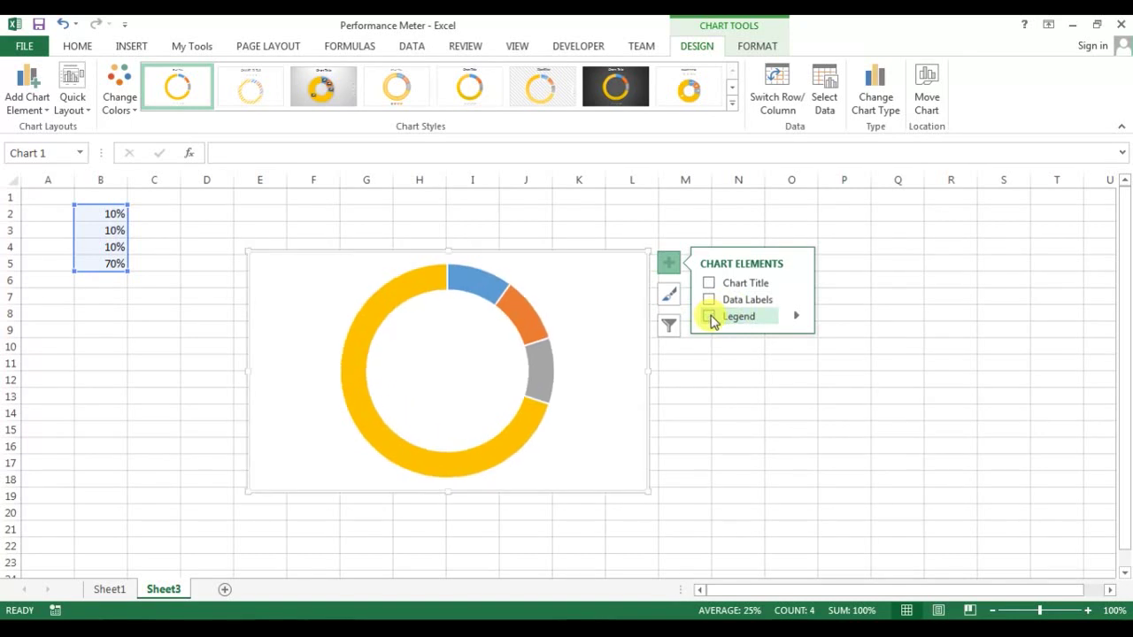
left_click(514, 305)
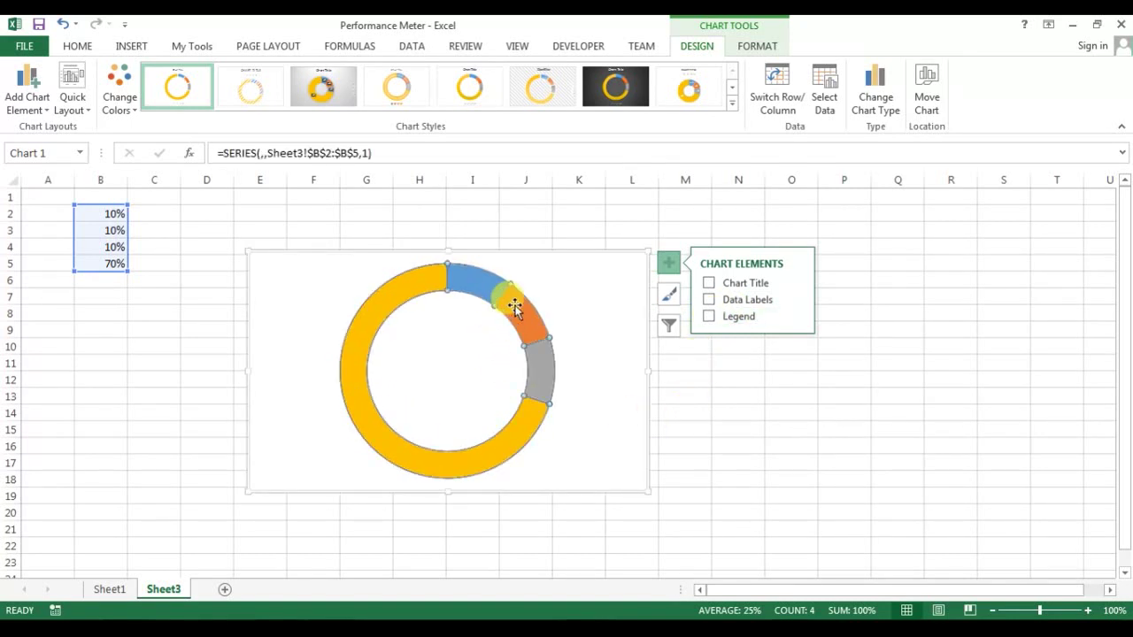
left_click(383, 299)
double_click(383, 299)
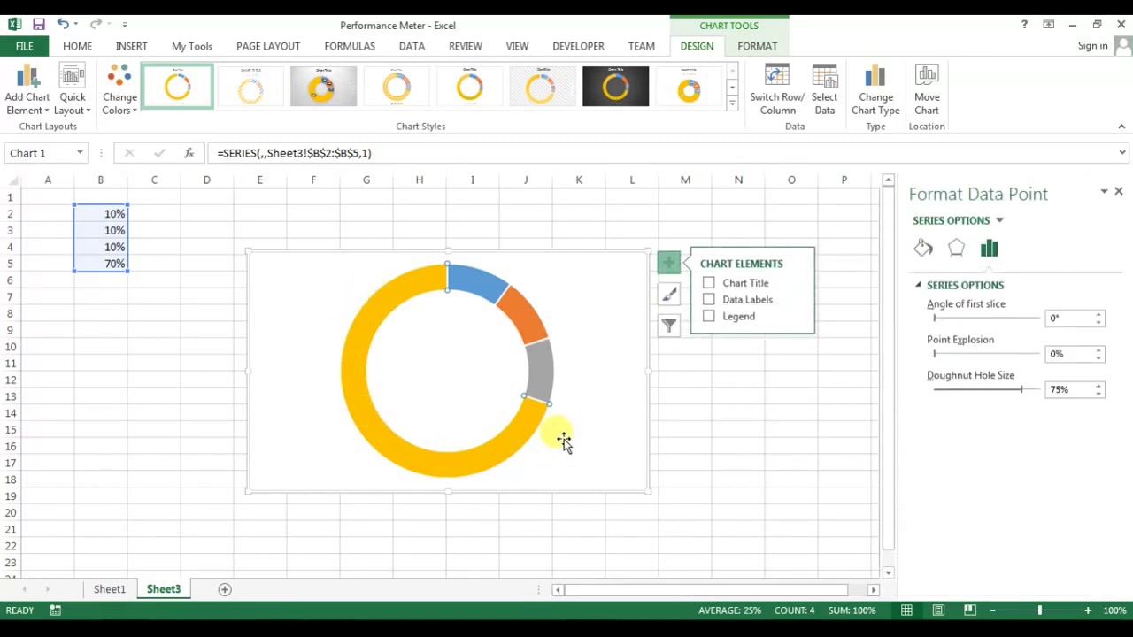
Set the large yellow 70% slice to No fill
left_click(923, 247)
left_click(955, 309)
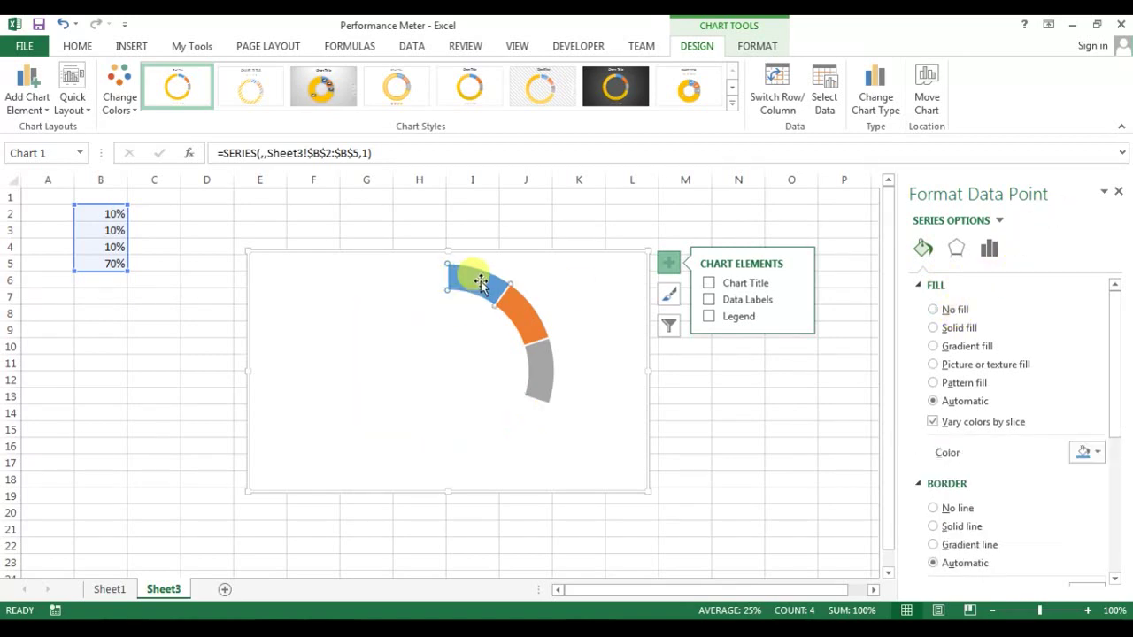
left_click(743, 394)
Give the doughnut series No Outline
left_click(520, 310)
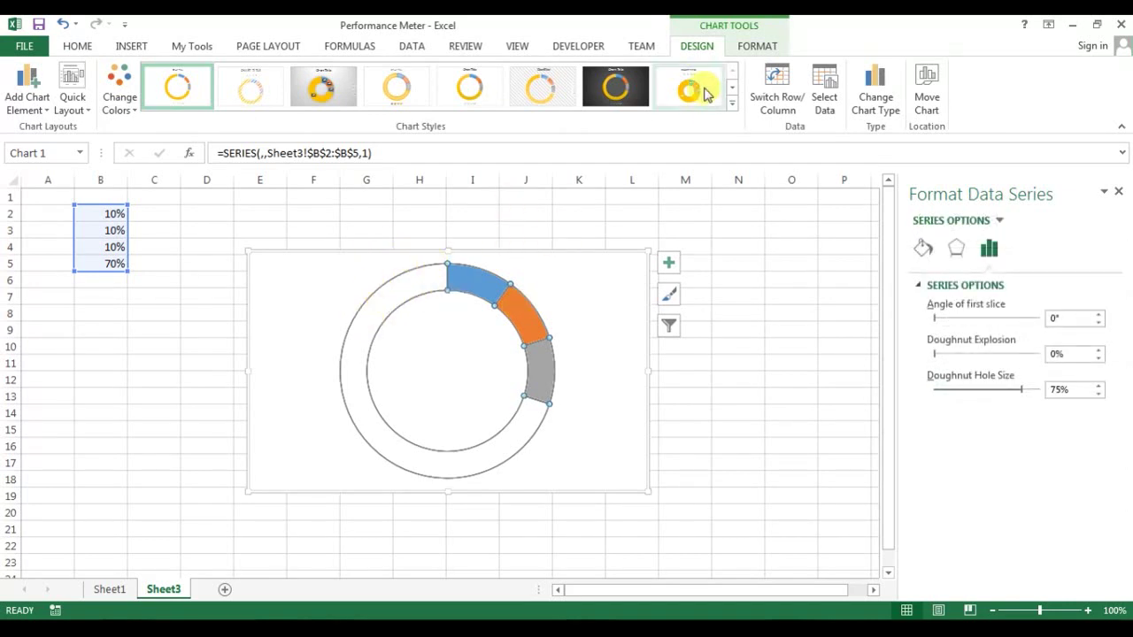
left_click(761, 44)
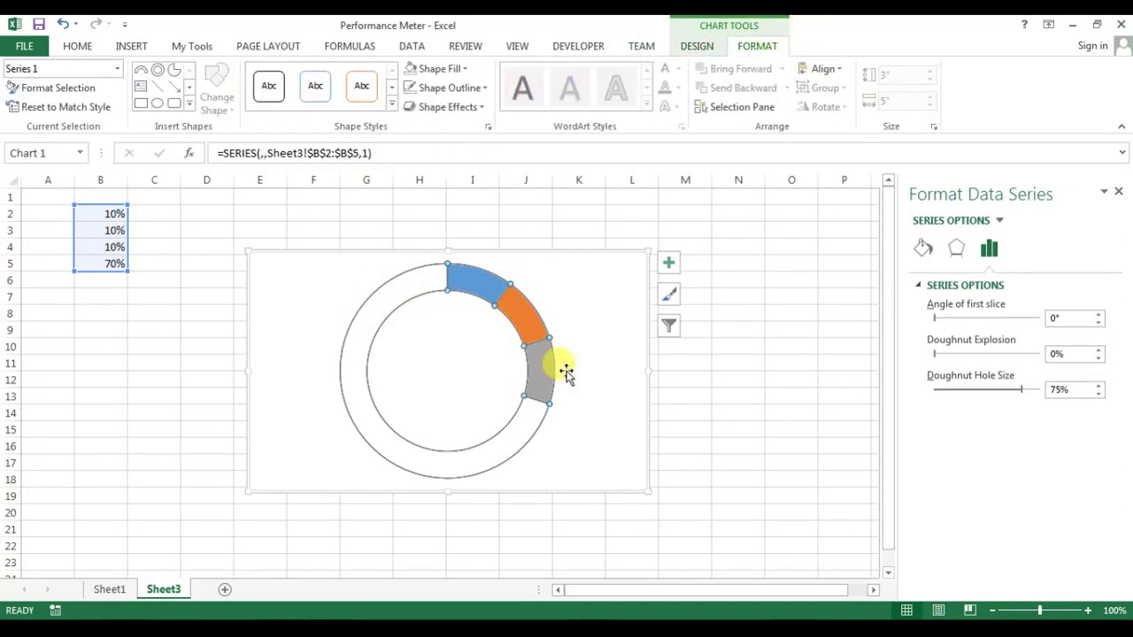
left_click(452, 91)
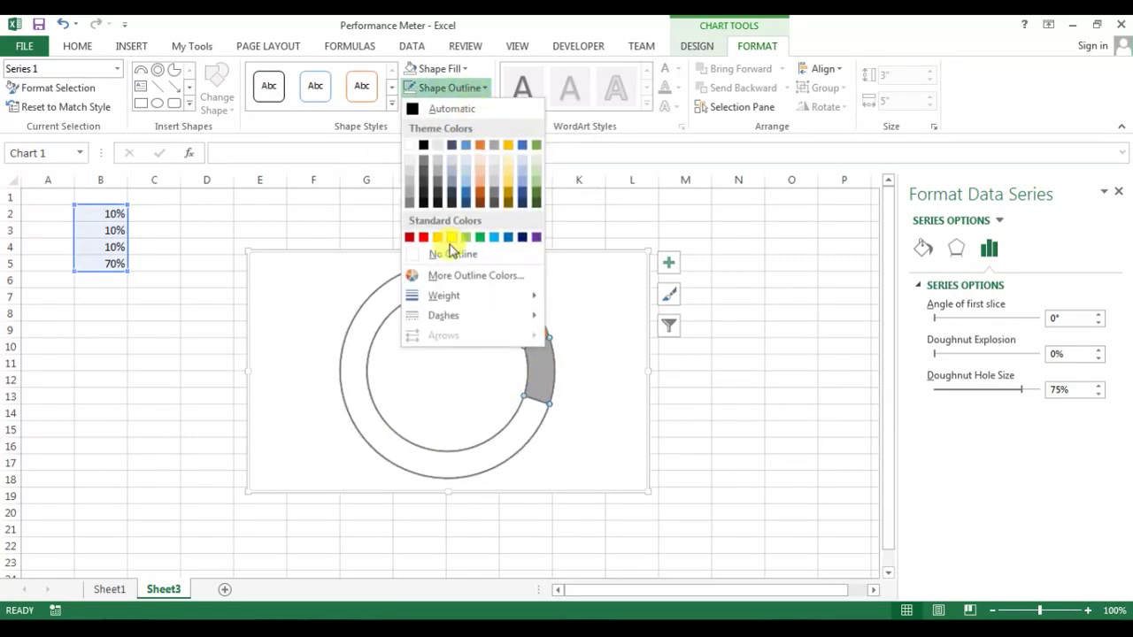
left_click(449, 253)
left_click(460, 246)
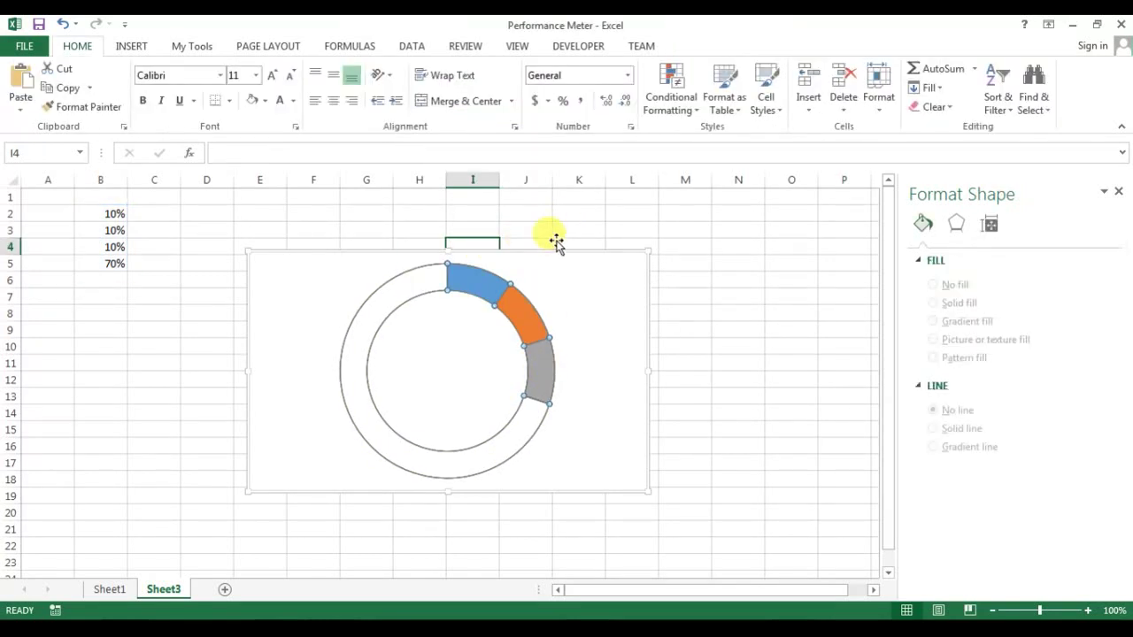
left_click(557, 232)
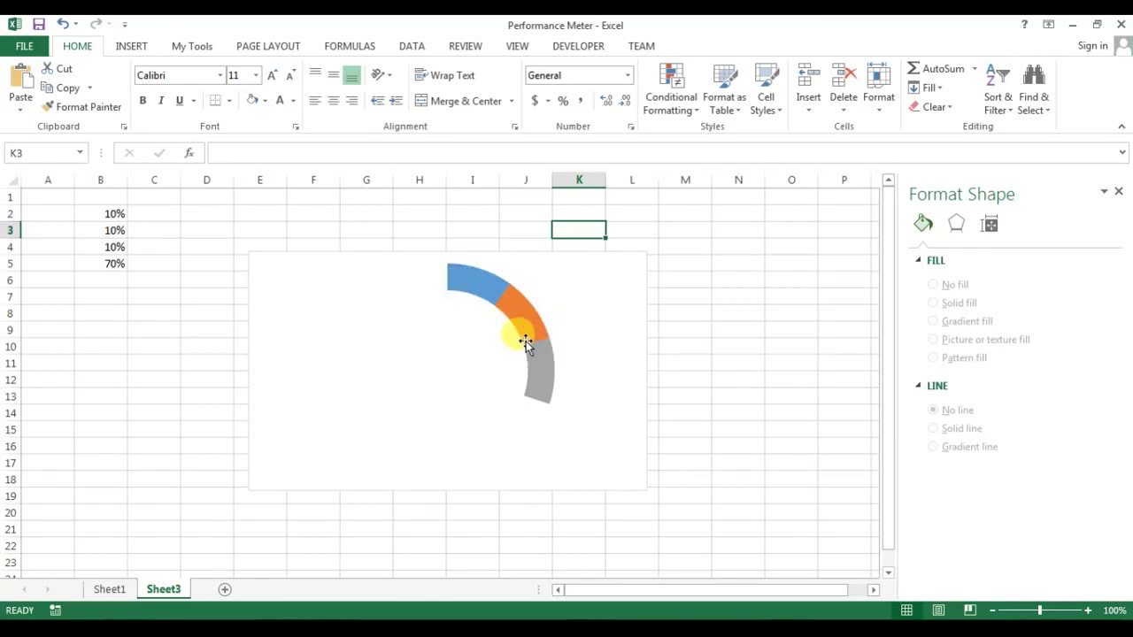
left_click(467, 278)
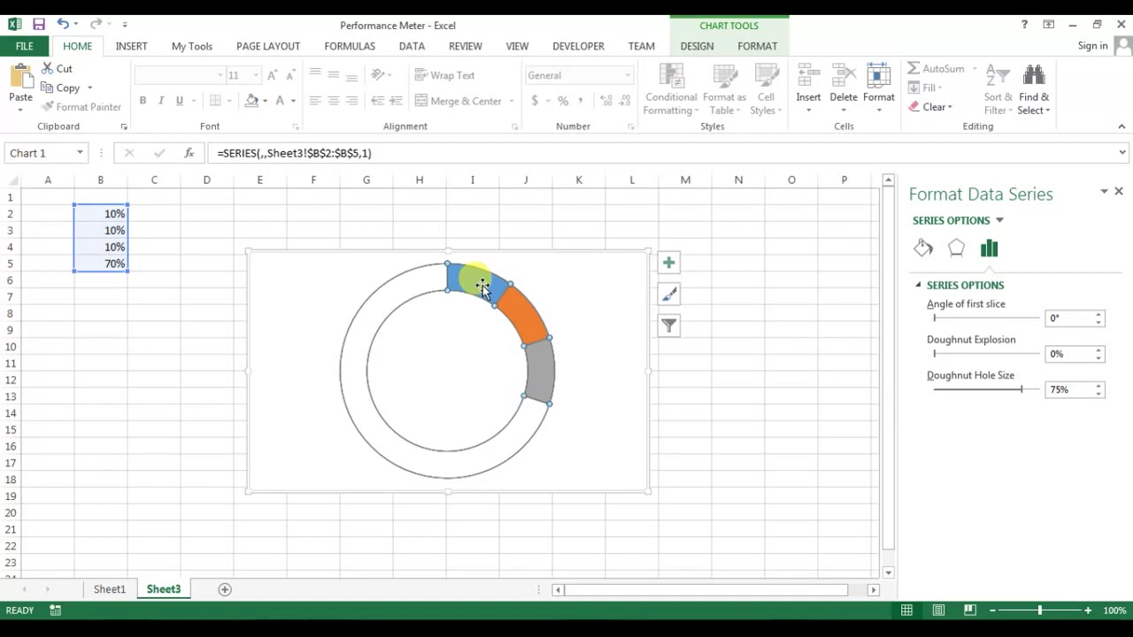
Give the three arc slices solid fills in red, orange and green
left_click(485, 285)
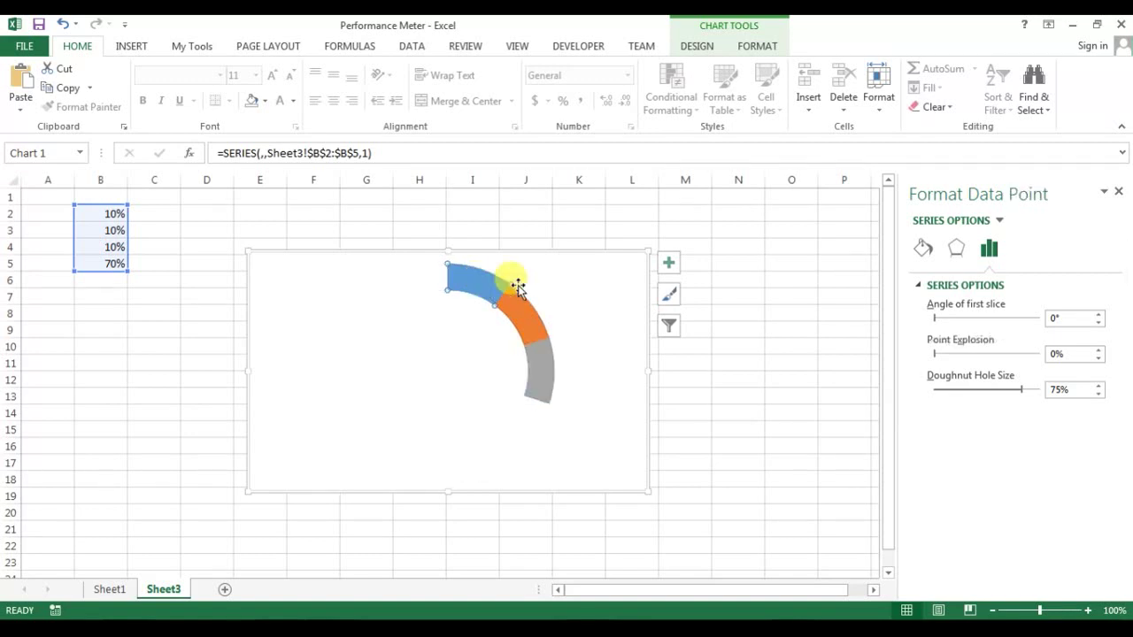
left_click(923, 247)
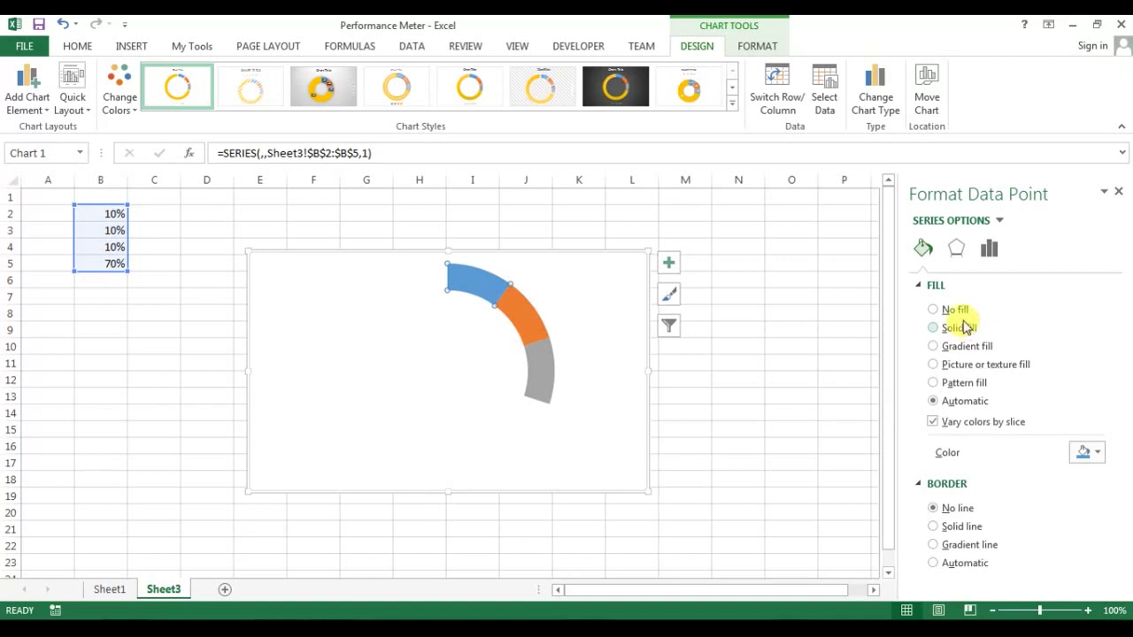
left_click(964, 331)
left_click(1090, 452)
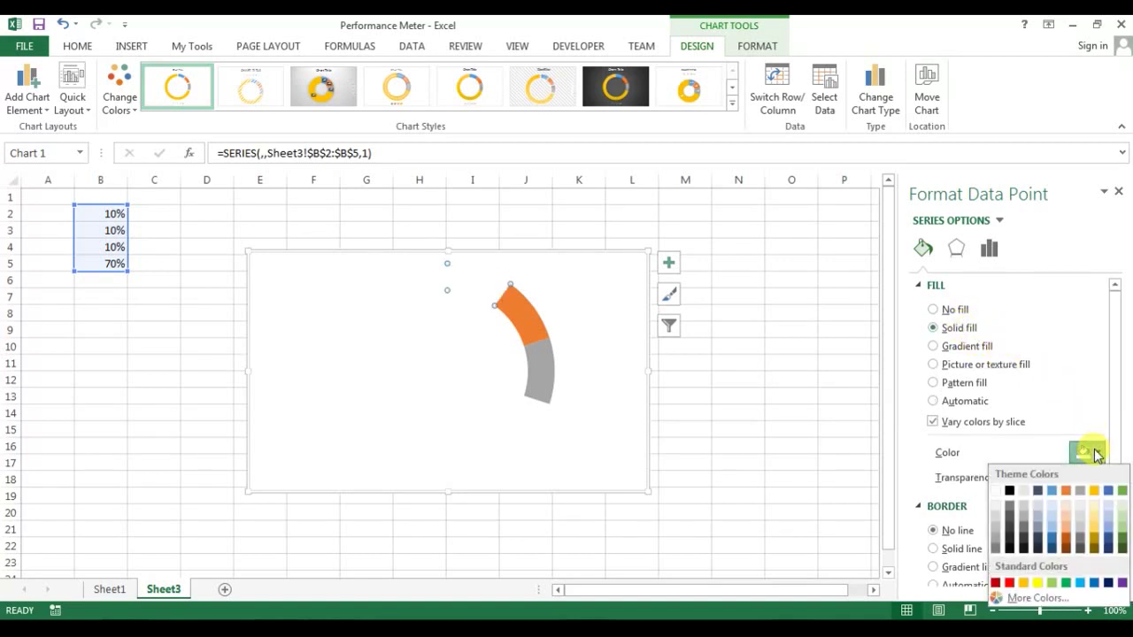
left_click(1010, 583)
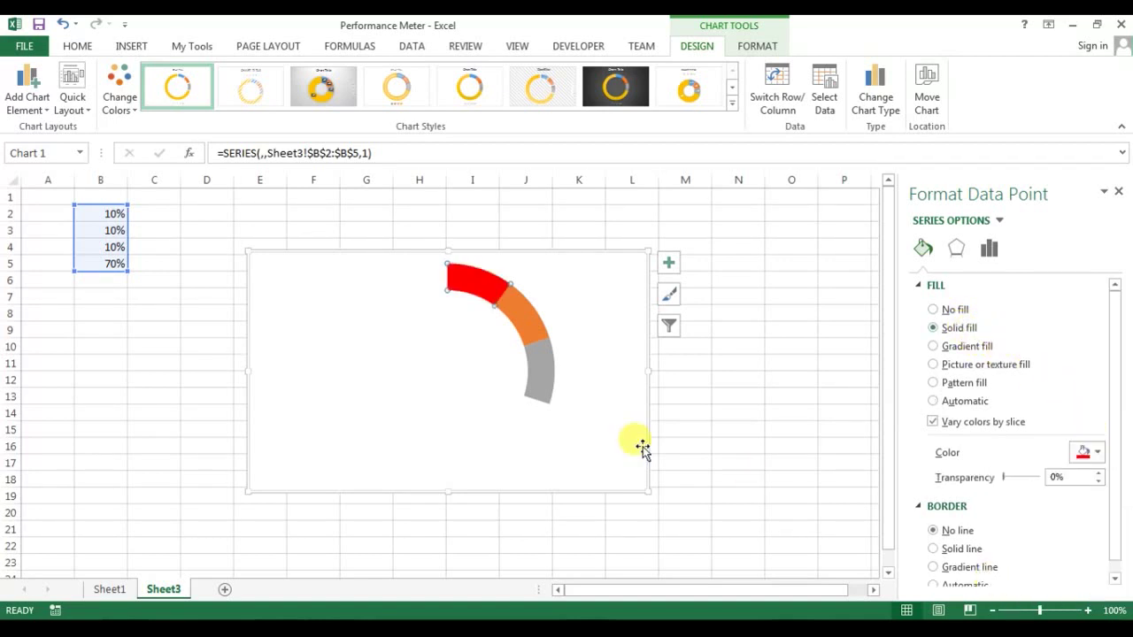
left_click(519, 311)
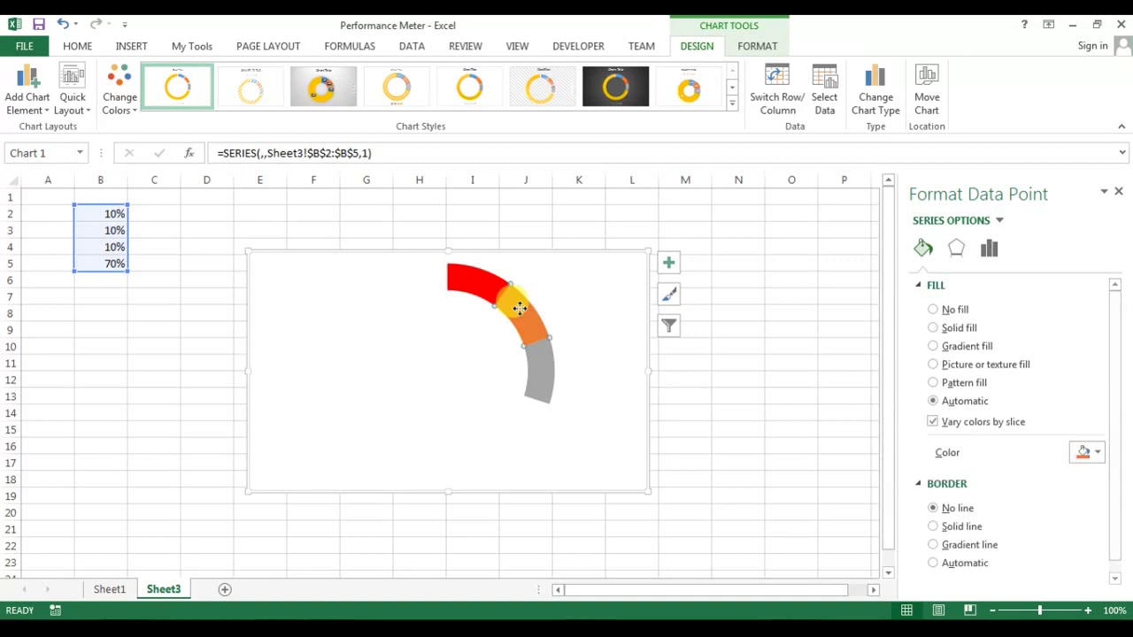
left_click(965, 331)
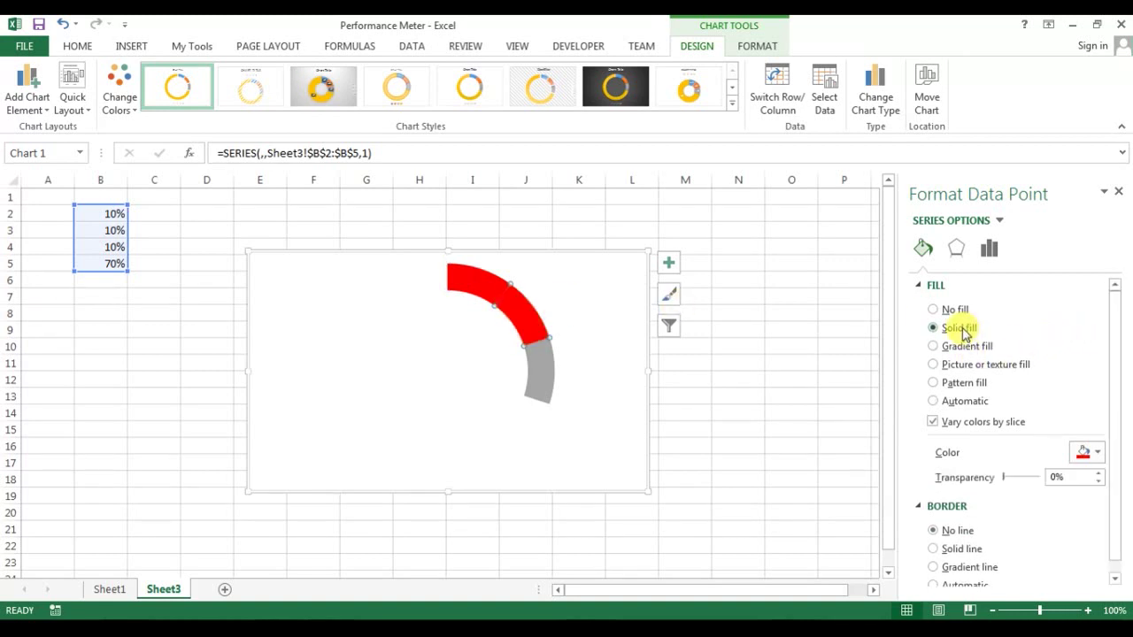
left_click(1090, 453)
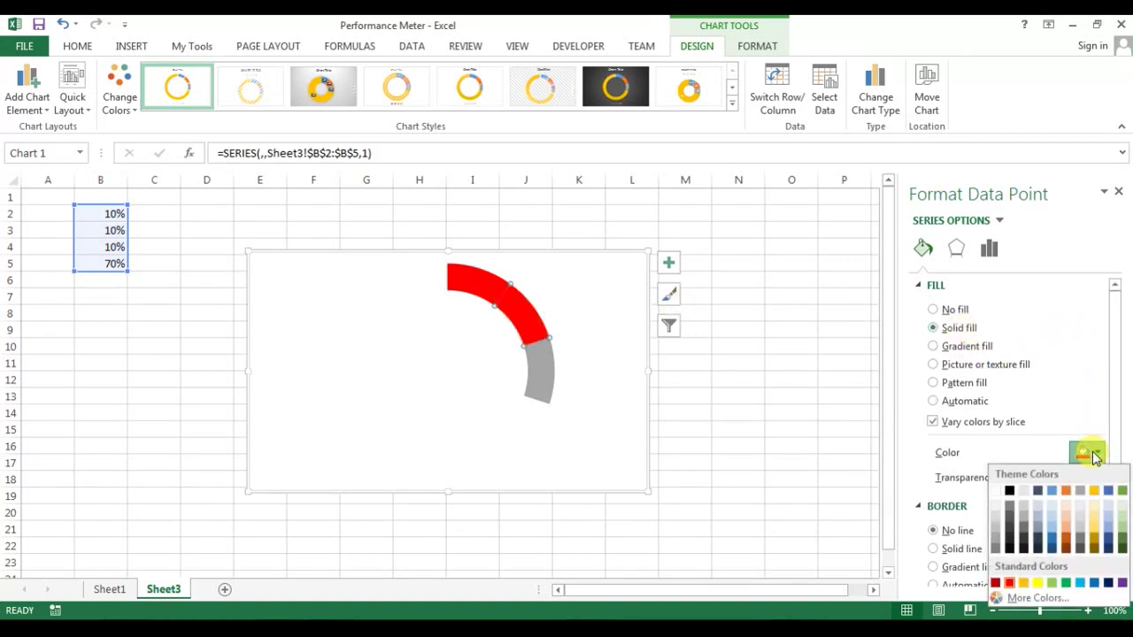
left_click(1025, 584)
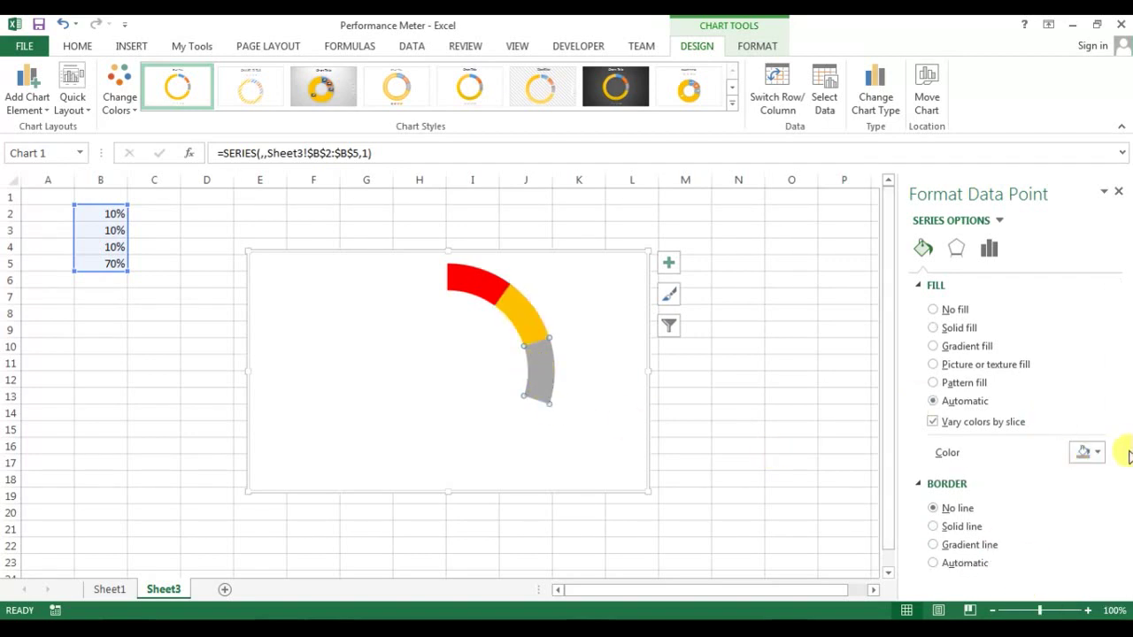
left_click(1090, 452)
left_click(1071, 584)
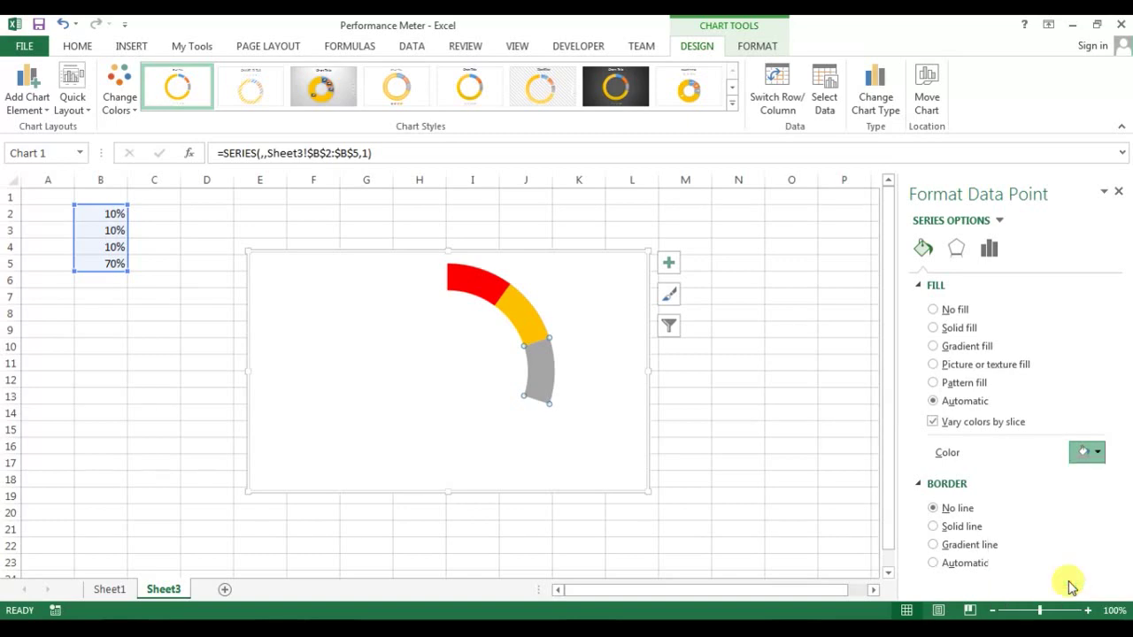
Check the gauge on Sheet1, then move the Sheet3 chart slightly up and right
left_click(827, 396)
left_click(824, 234)
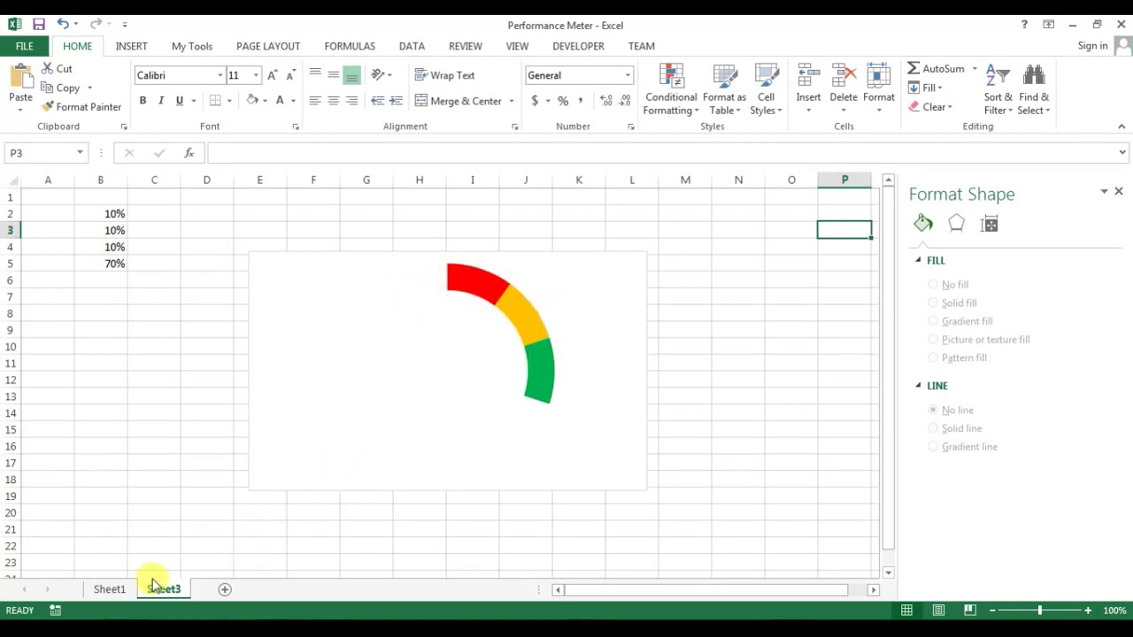
left_click(113, 589)
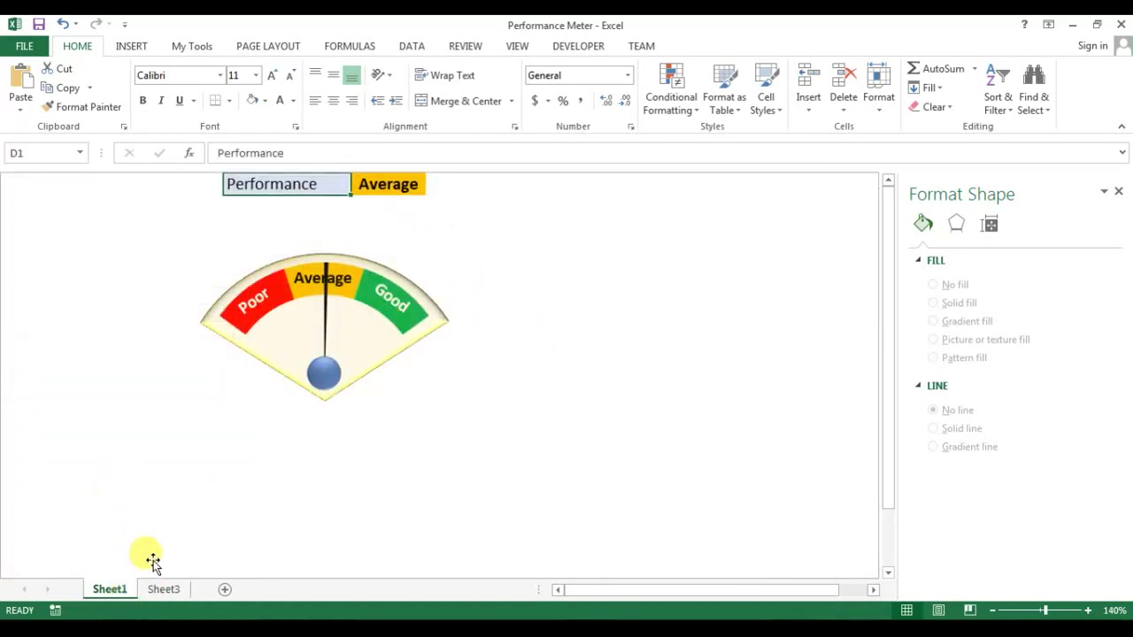
left_click(162, 589)
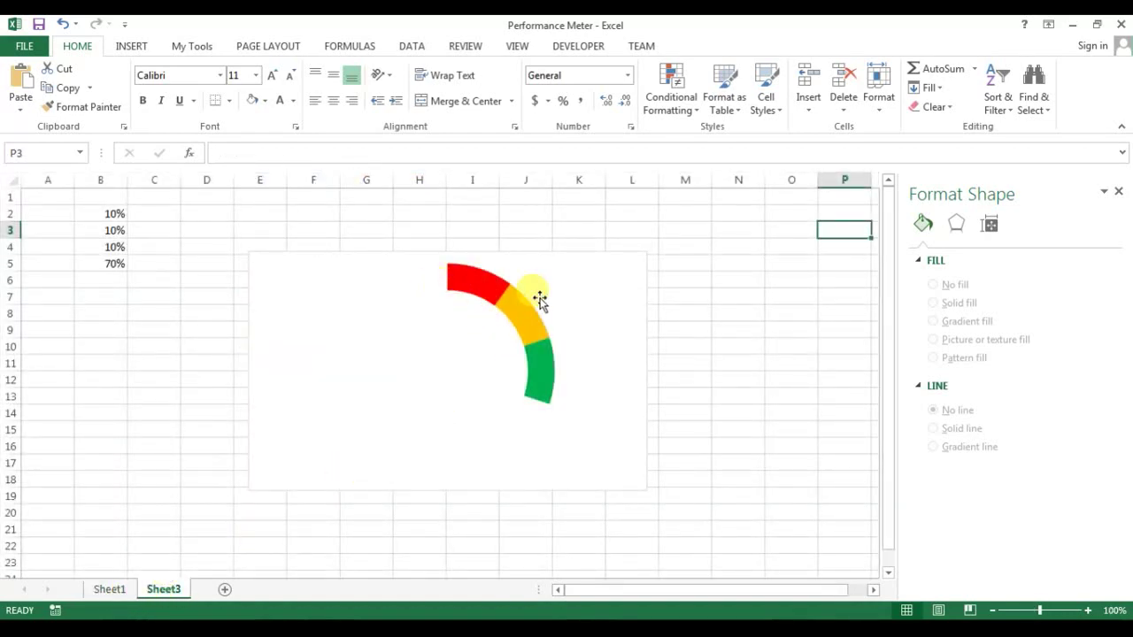
mouse_move(481, 295)
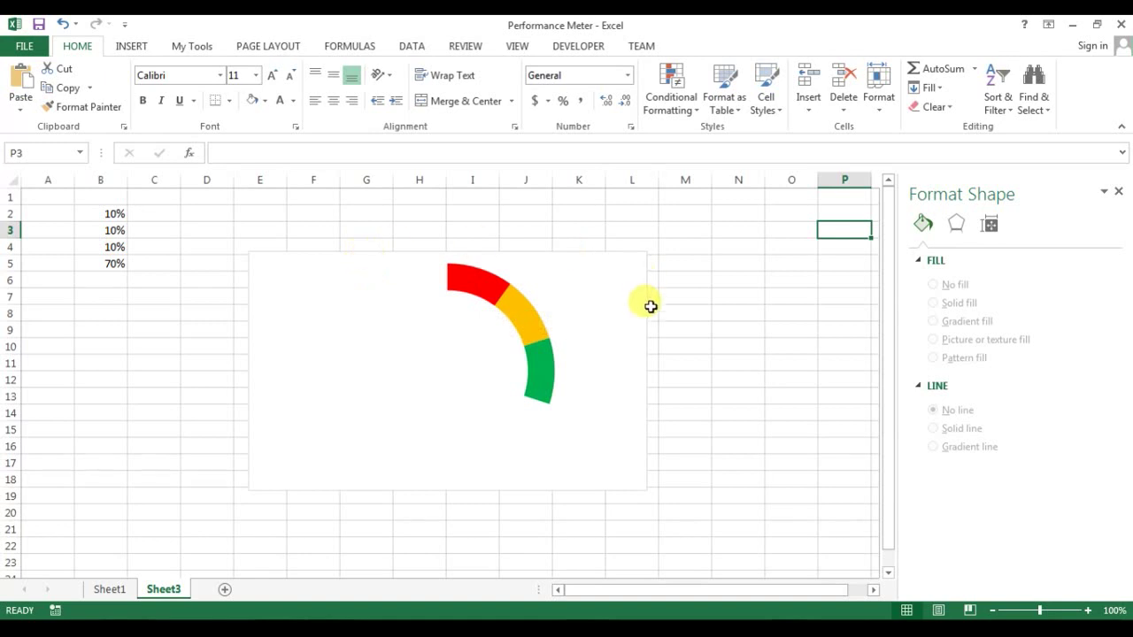
left_click(551, 253)
left_click_drag(553, 255, 593, 228)
left_click(860, 316)
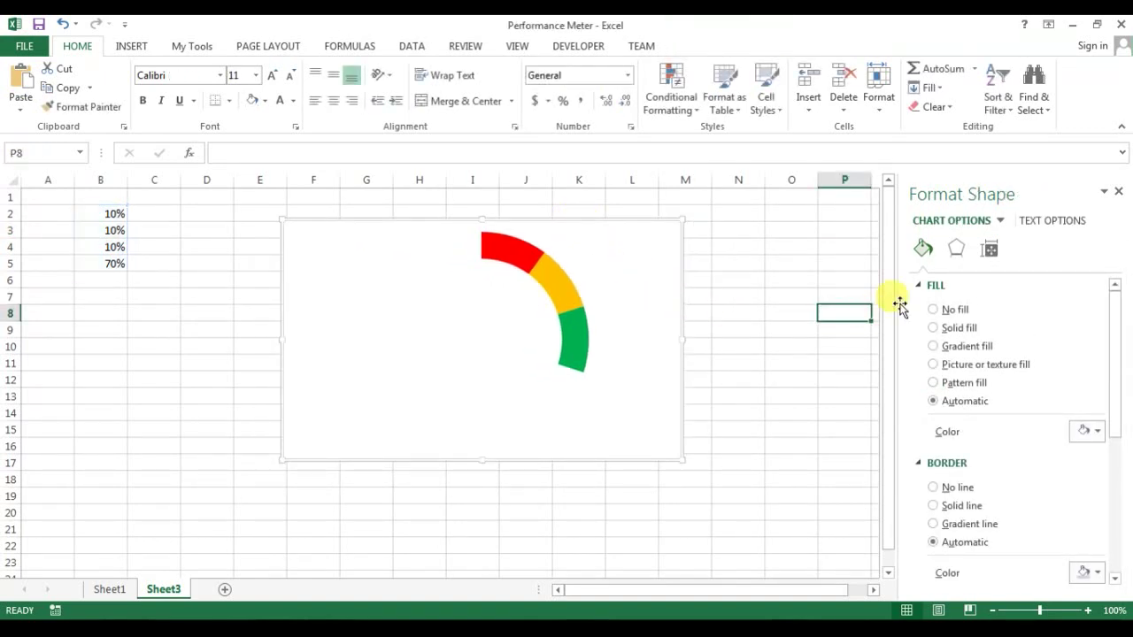
left_click(561, 271)
left_click(989, 225)
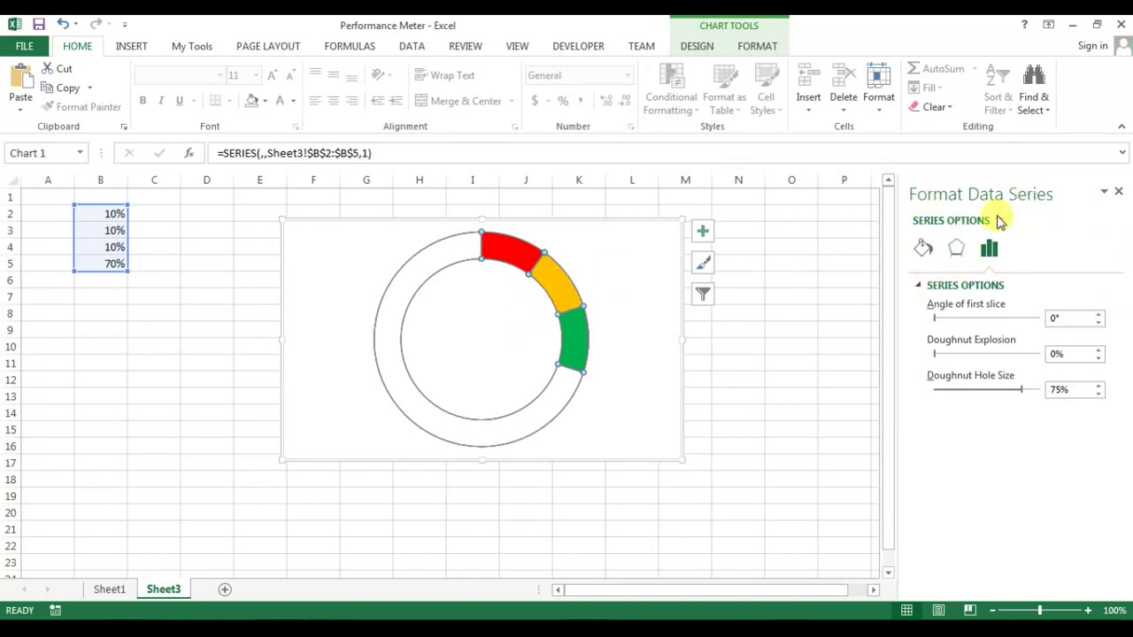
right_click(558, 277)
left_click(654, 425)
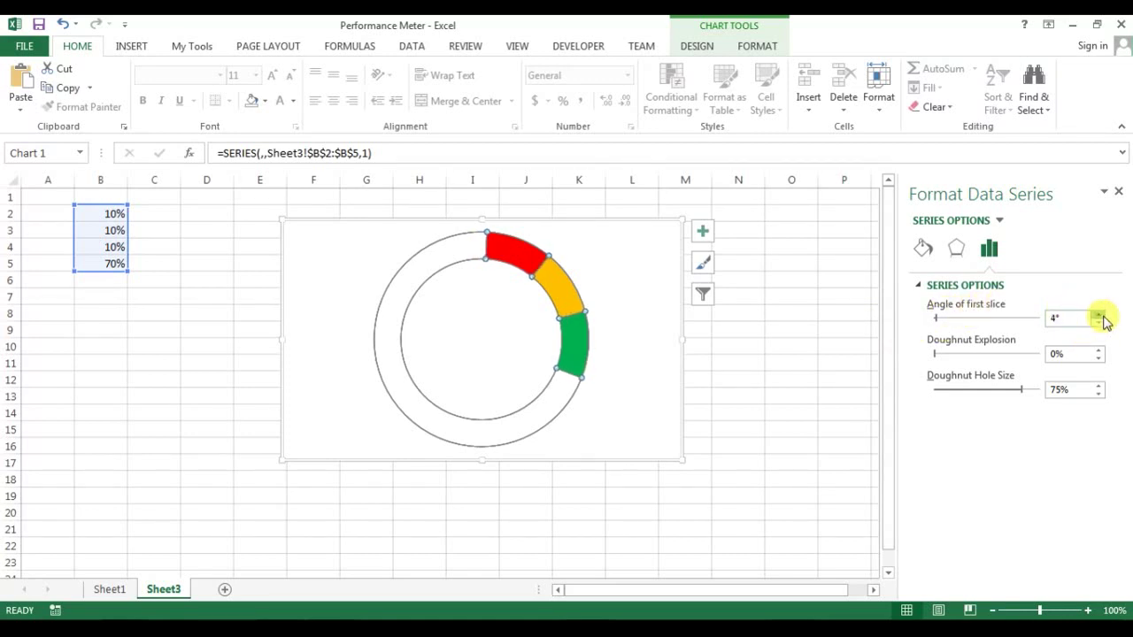
left_click(1099, 314)
left_click(1099, 314)
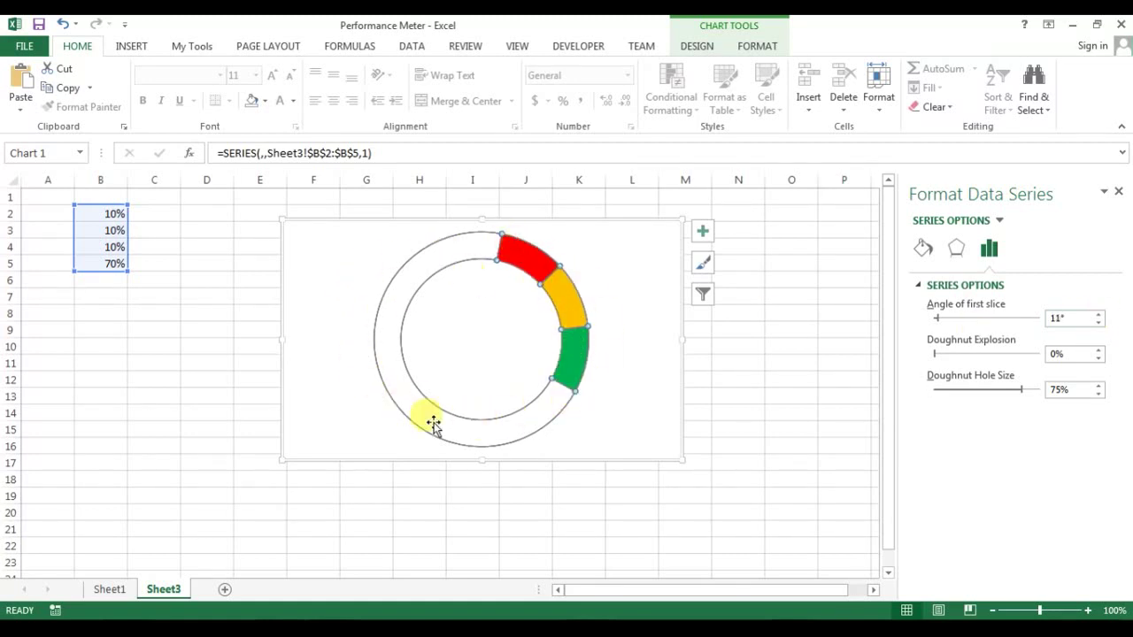
left_click(1098, 325)
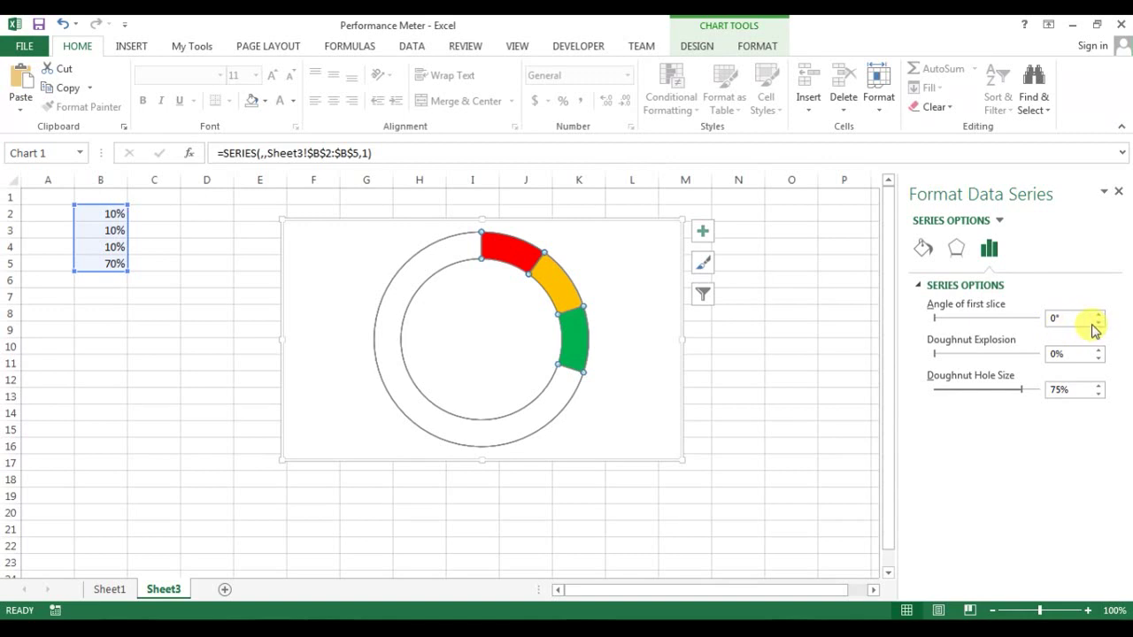
left_click(157, 329)
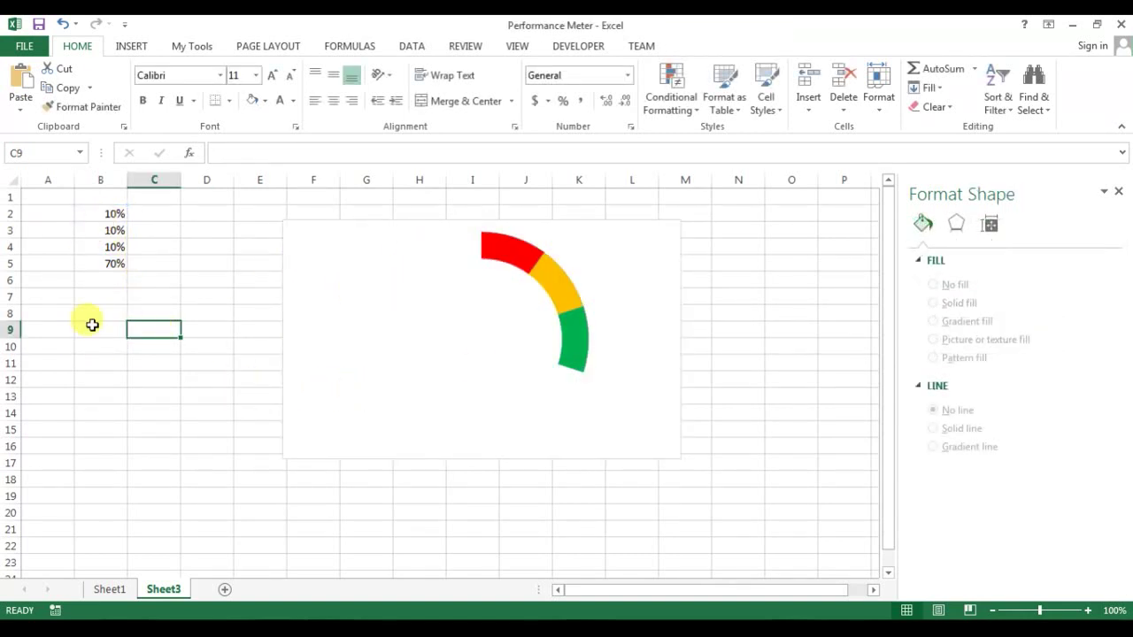
Enter 100 in B9 and 360 in C9
left_click(109, 332)
type("1")
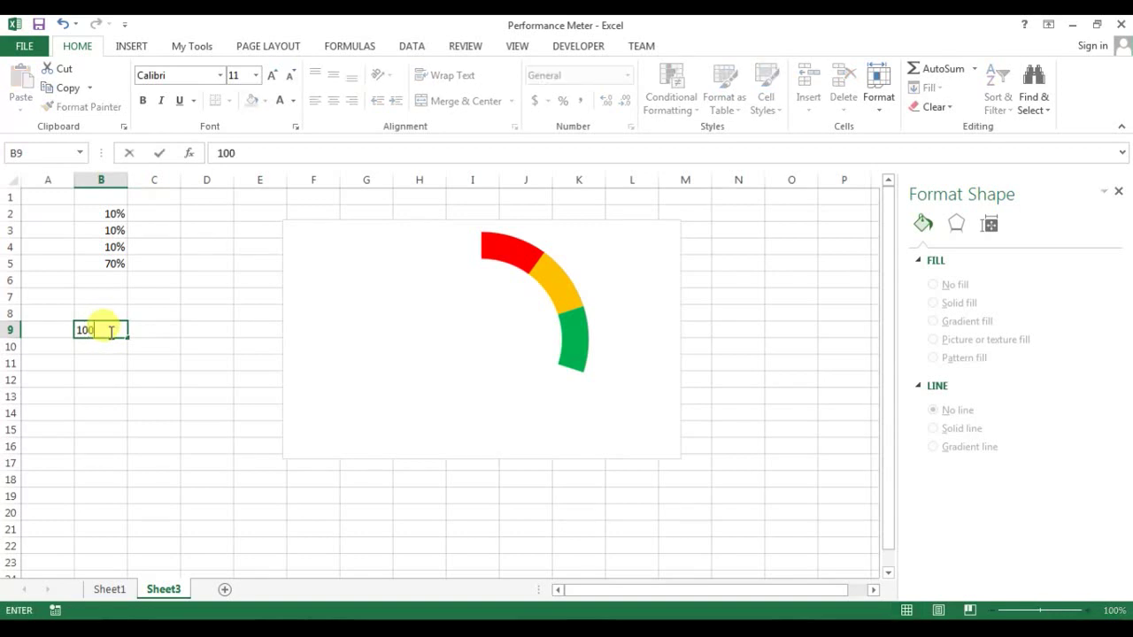
type("00")
key("Tab")
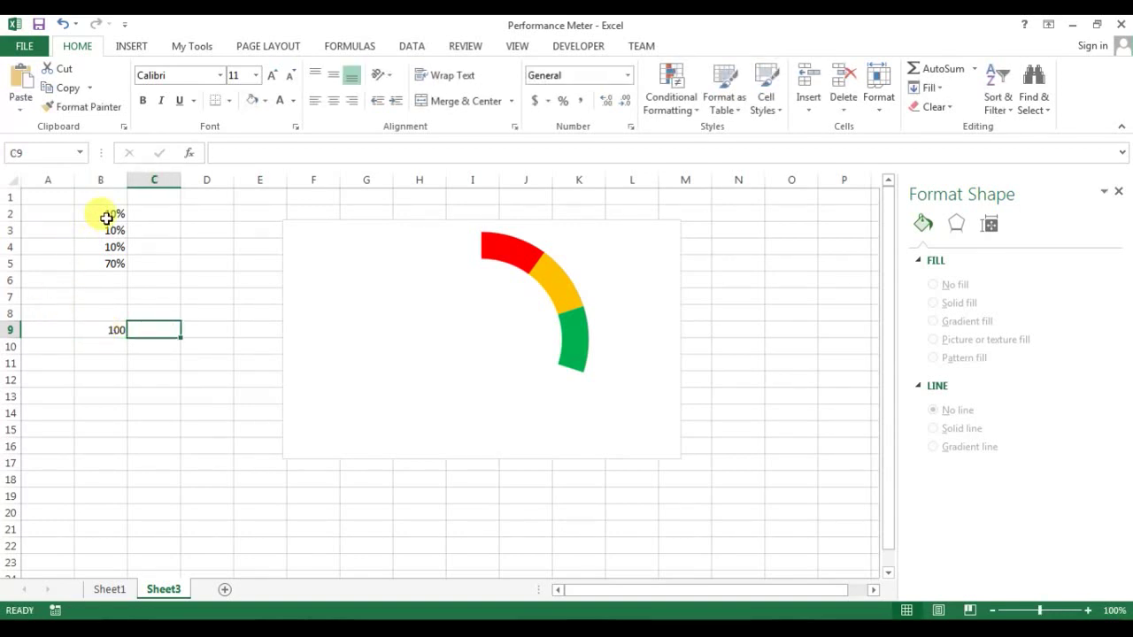
left_click_drag(108, 216, 109, 258)
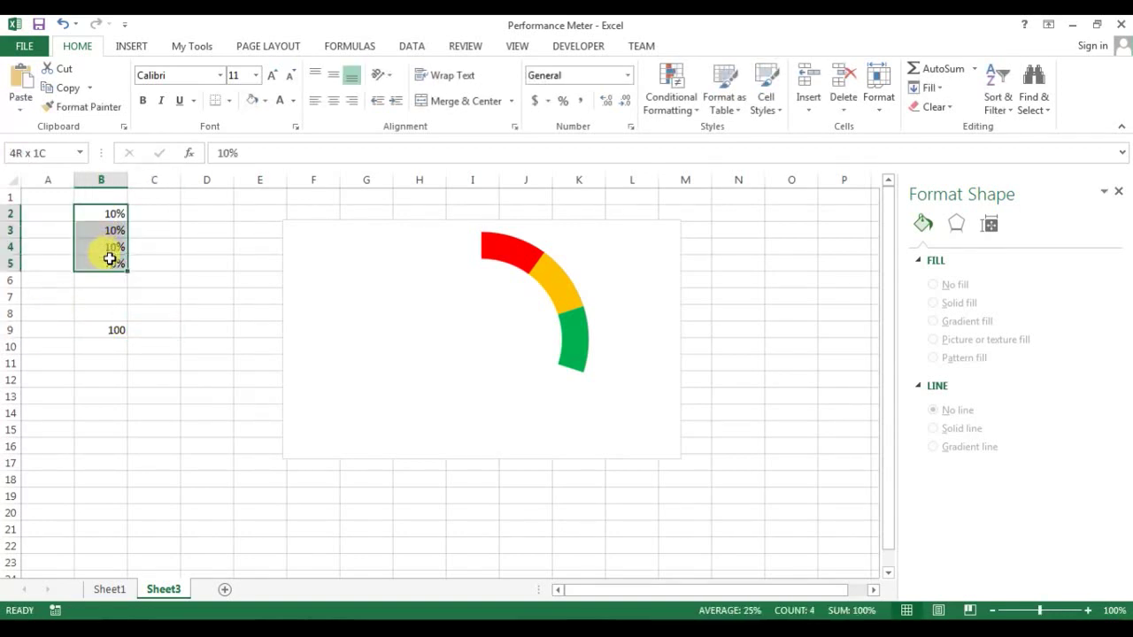
left_click(138, 329)
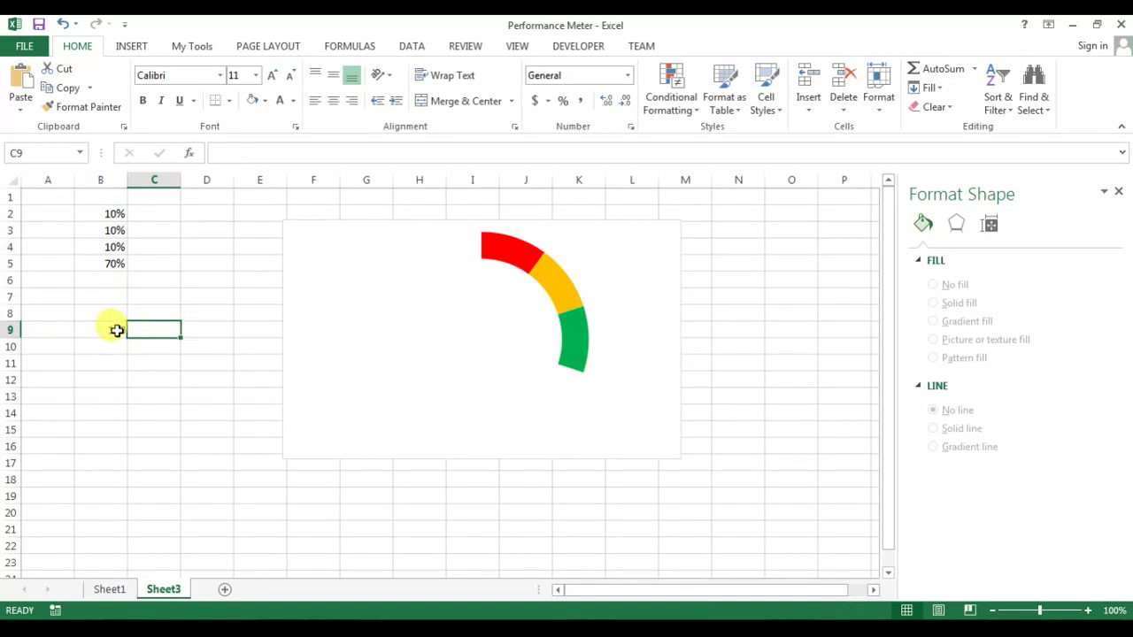
type("360")
key("Return")
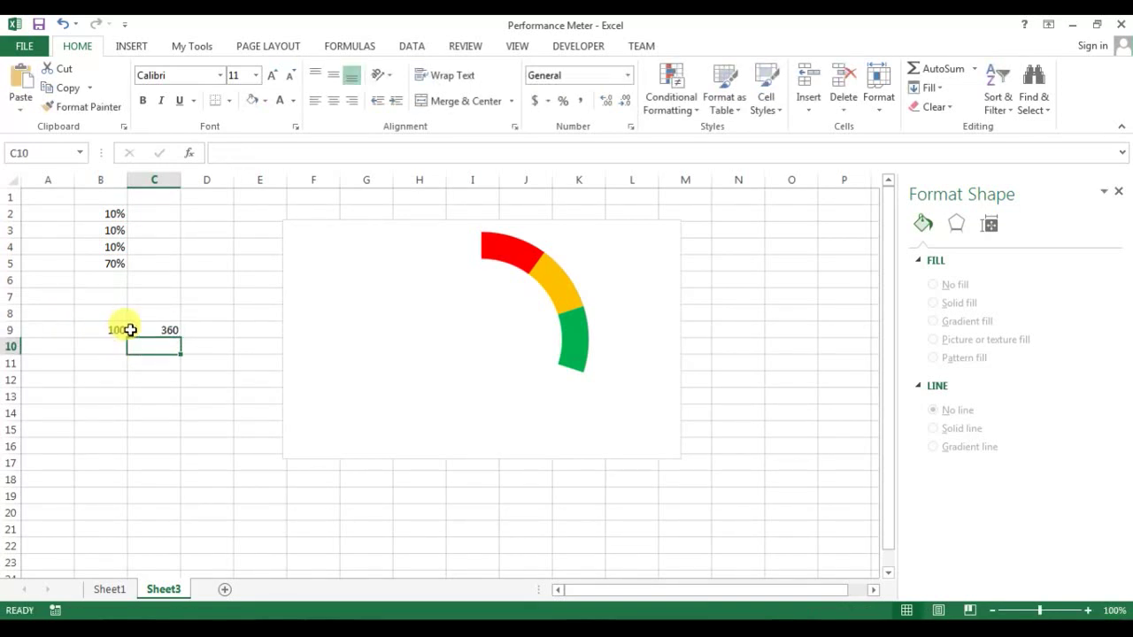
left_click(154, 330)
Enter 10 in B10 and 36 in C10
left_click(112, 345)
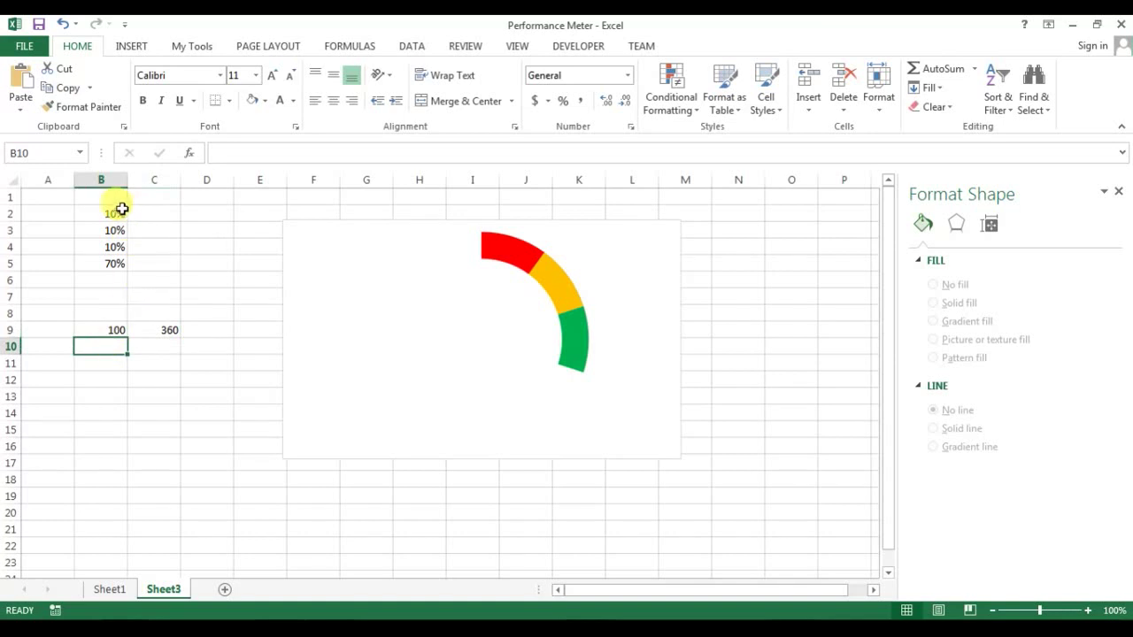
type("10")
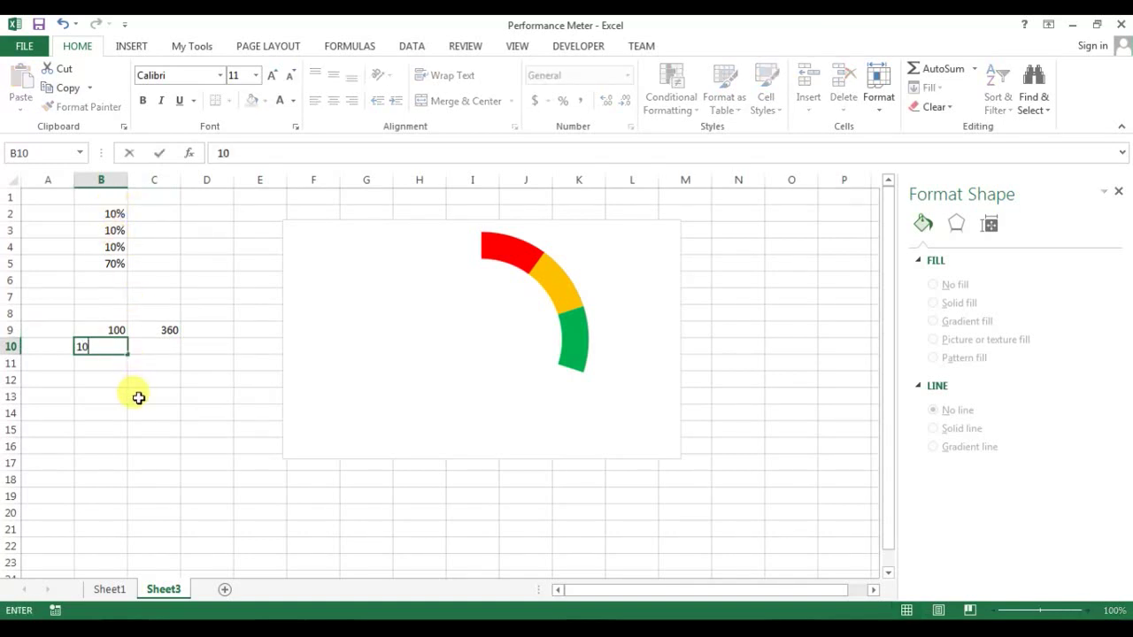
key("Tab")
type("36")
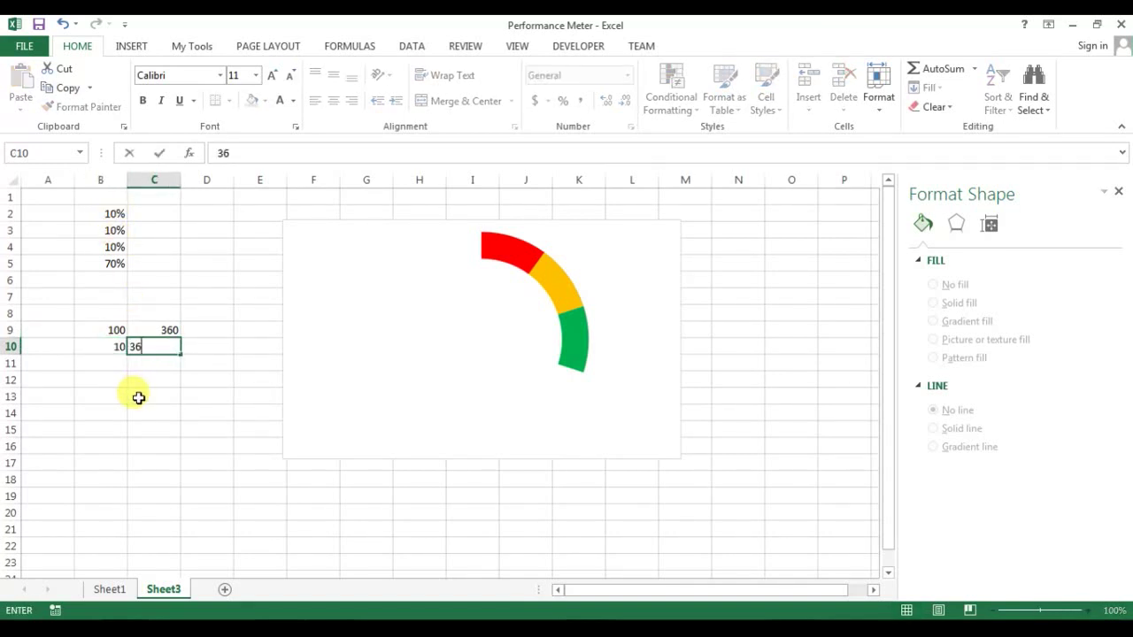
left_click(150, 399)
left_click(166, 345)
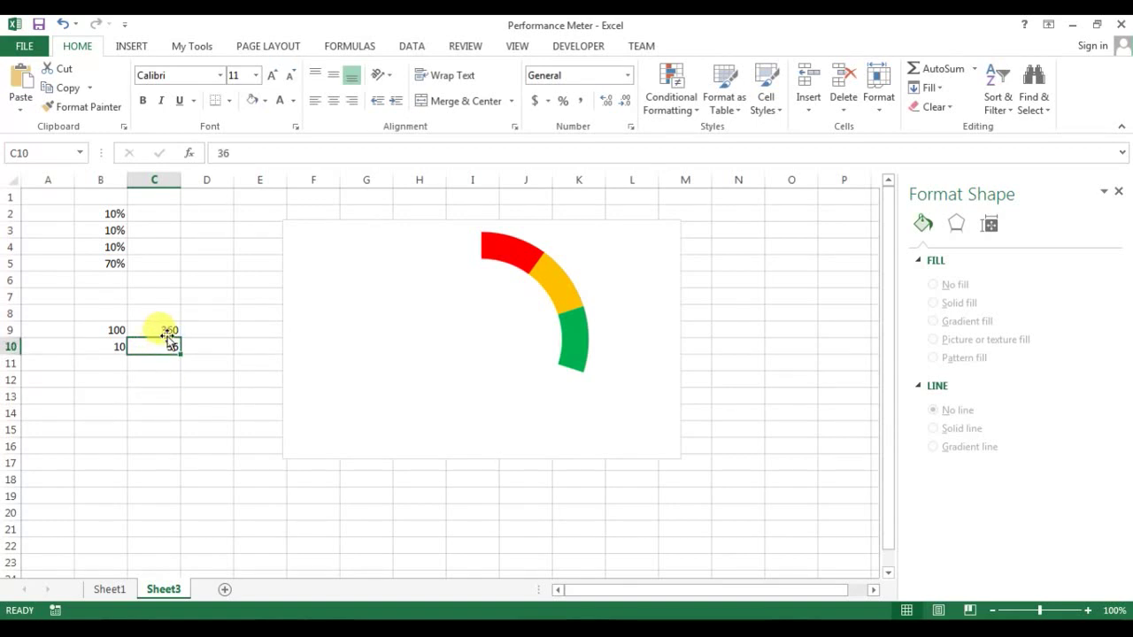
left_click(504, 248)
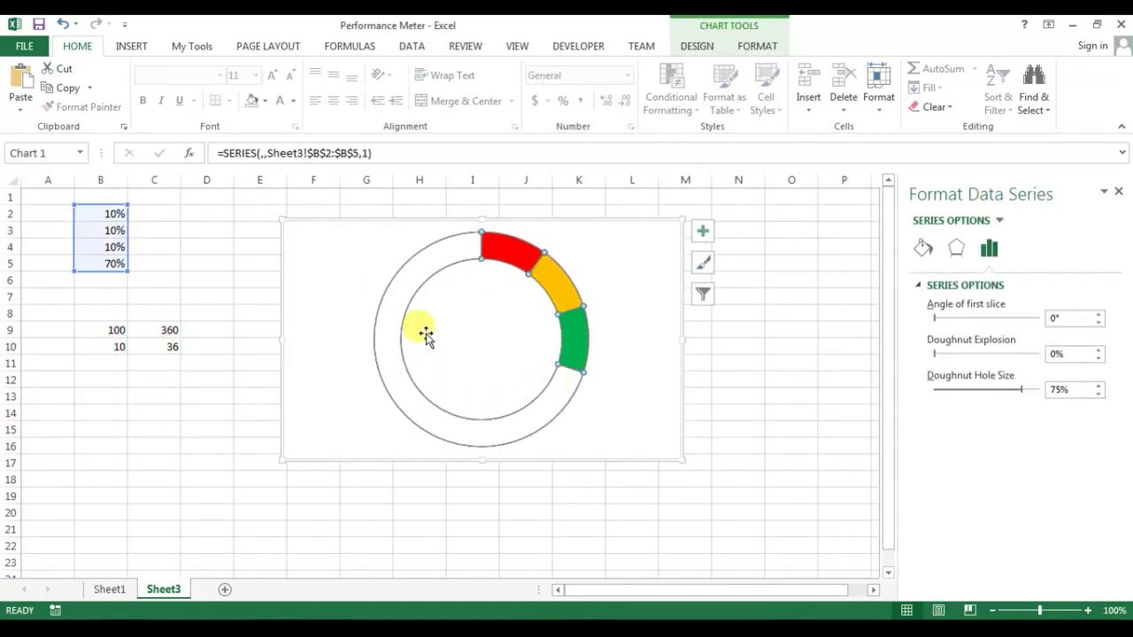
Enter 85 in cell B11
mouse_move(480, 240)
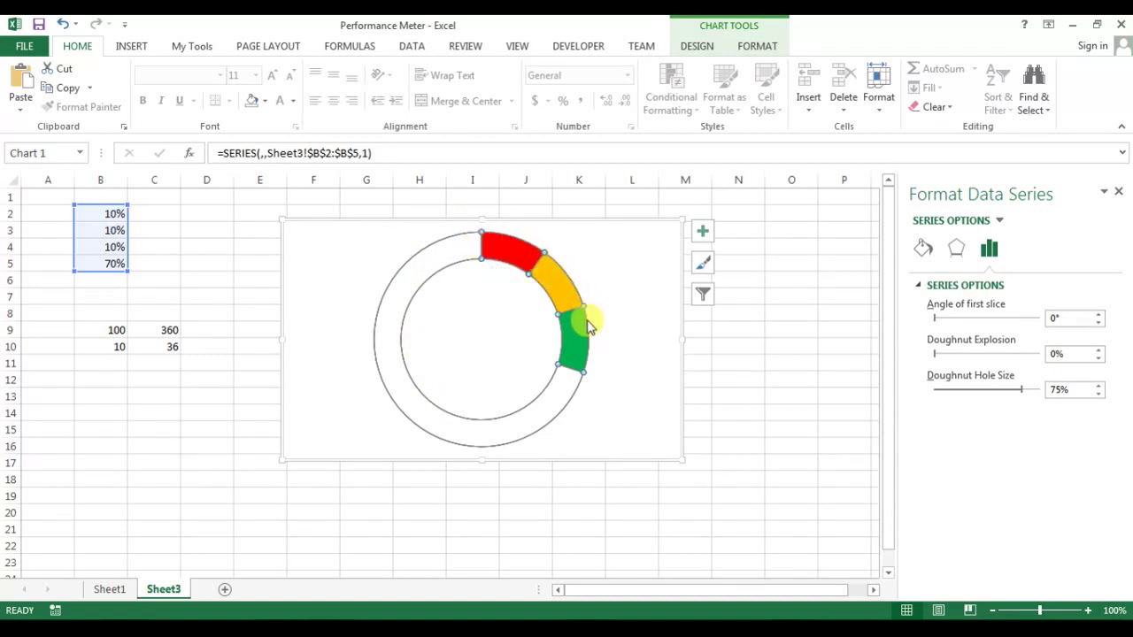
mouse_move(581, 341)
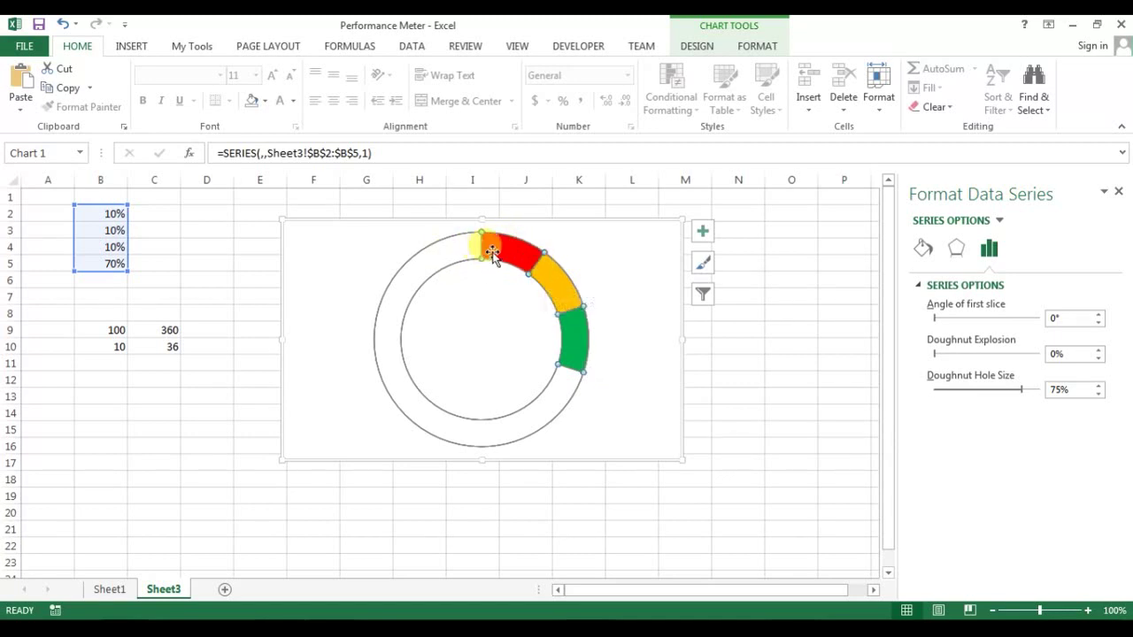
mouse_move(418, 280)
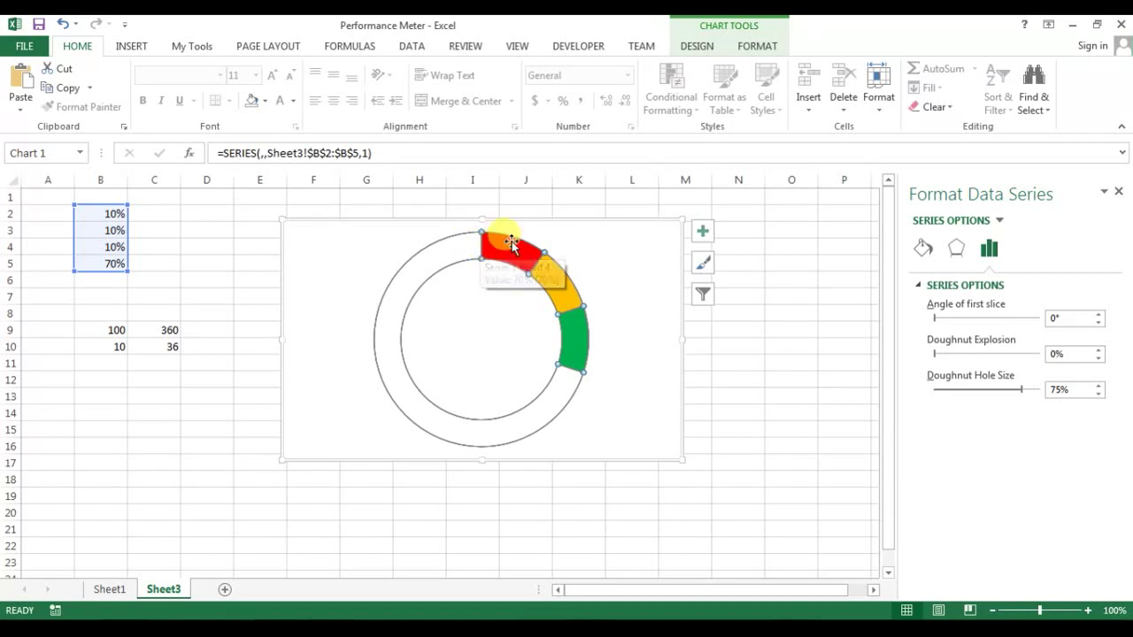
mouse_move(549, 274)
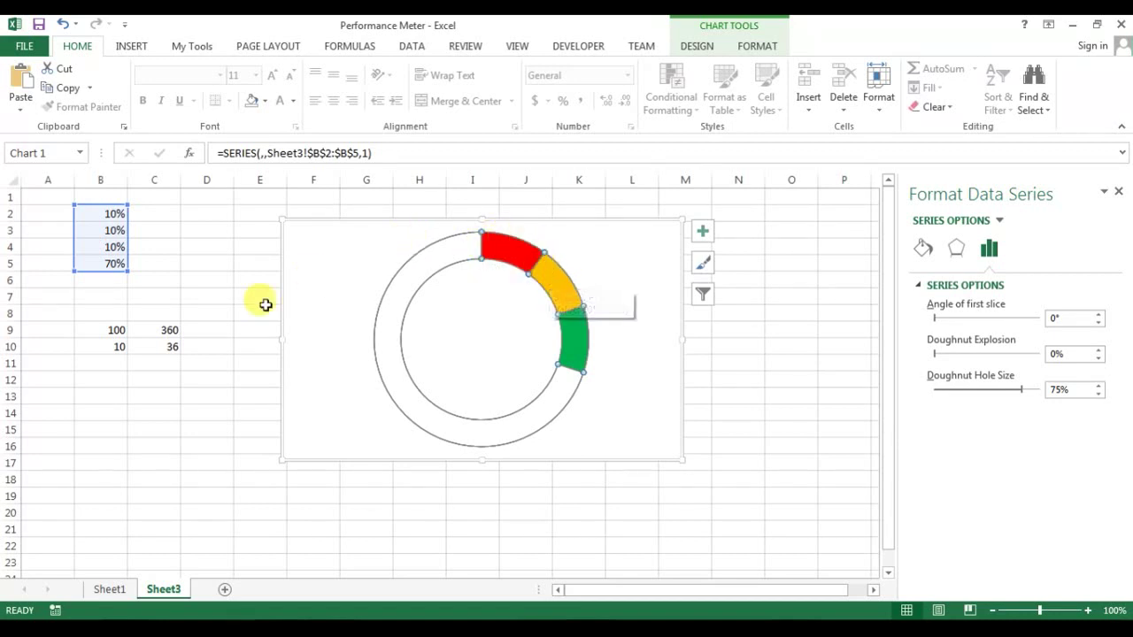
left_click(118, 362)
type("10")
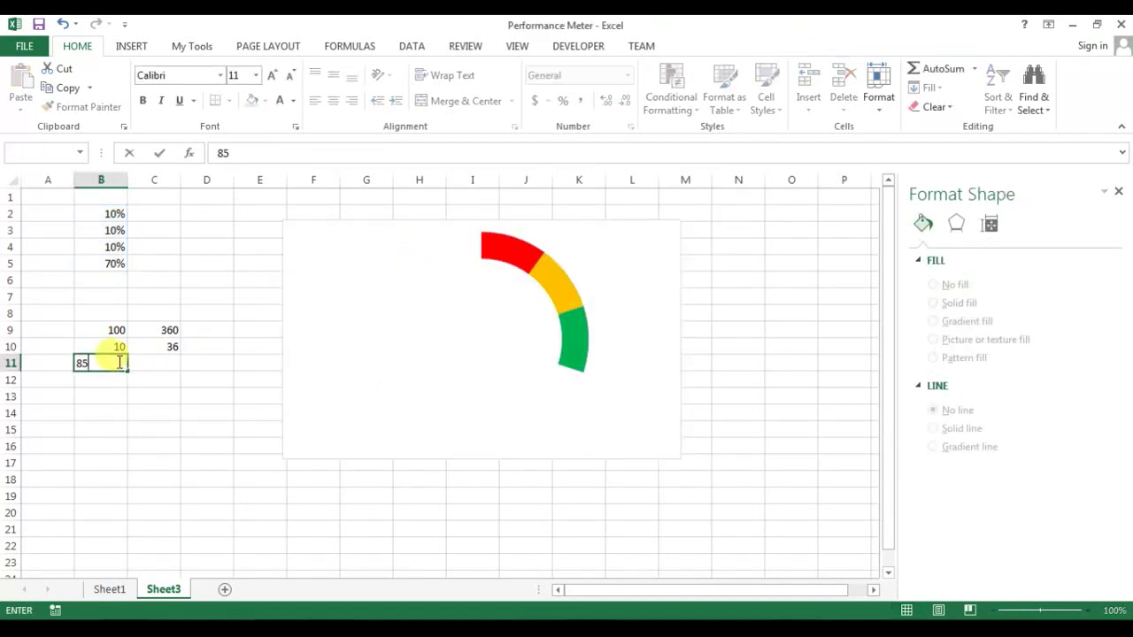
key("Tab")
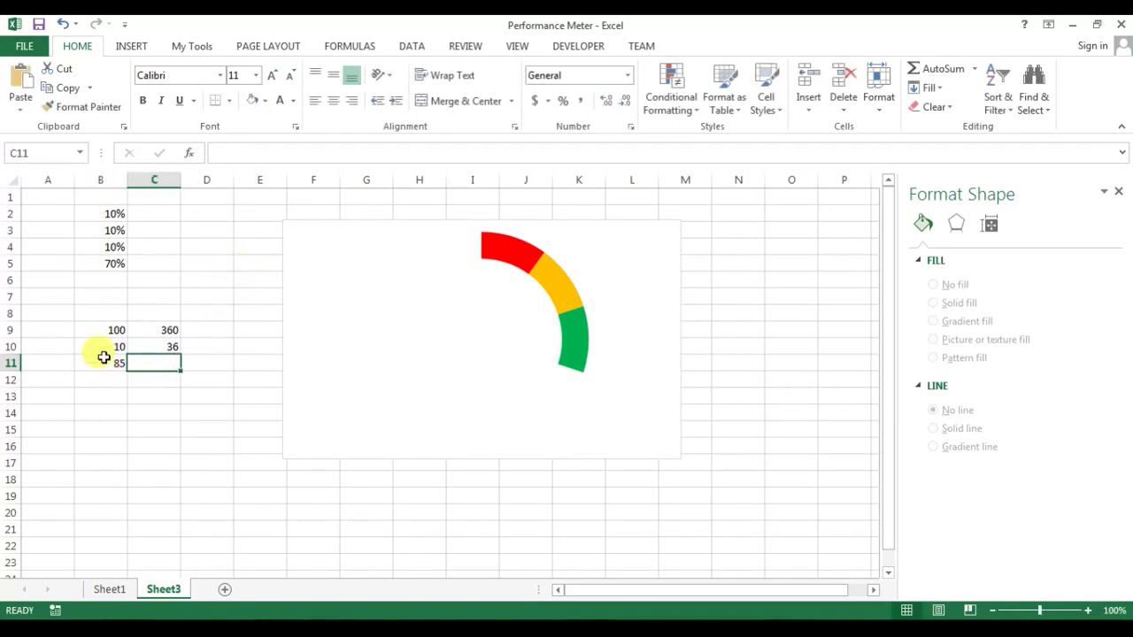
left_click(105, 349)
left_click(179, 346)
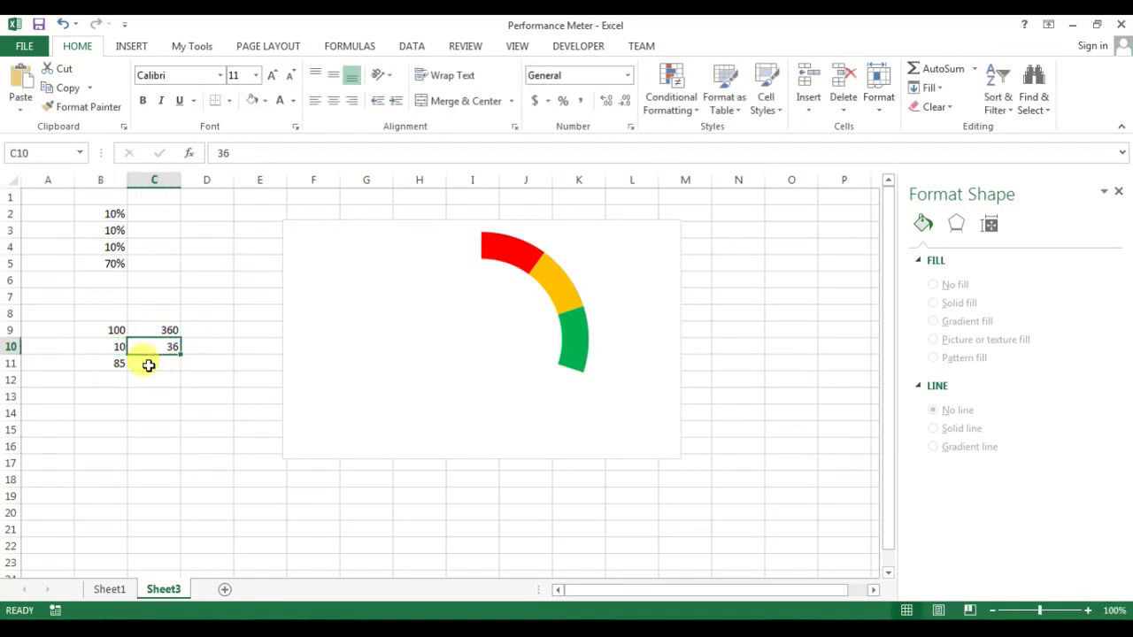
left_click(106, 362)
Enter the formula =C10*8.5 in C11 so it shows 306
left_click(154, 363)
type("=")
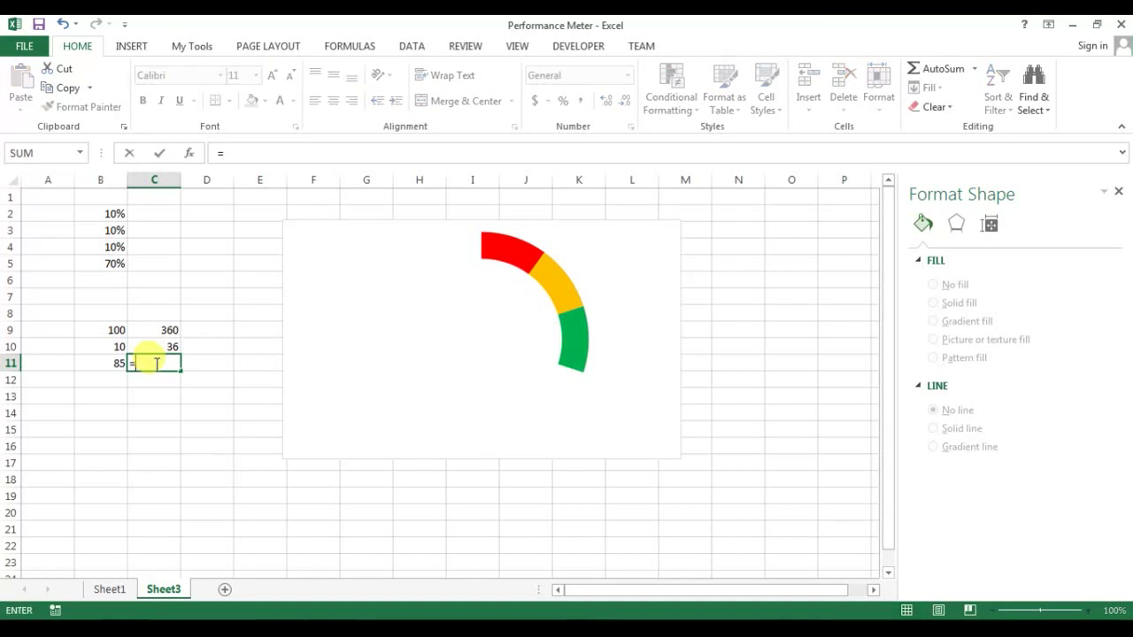
key("Up")
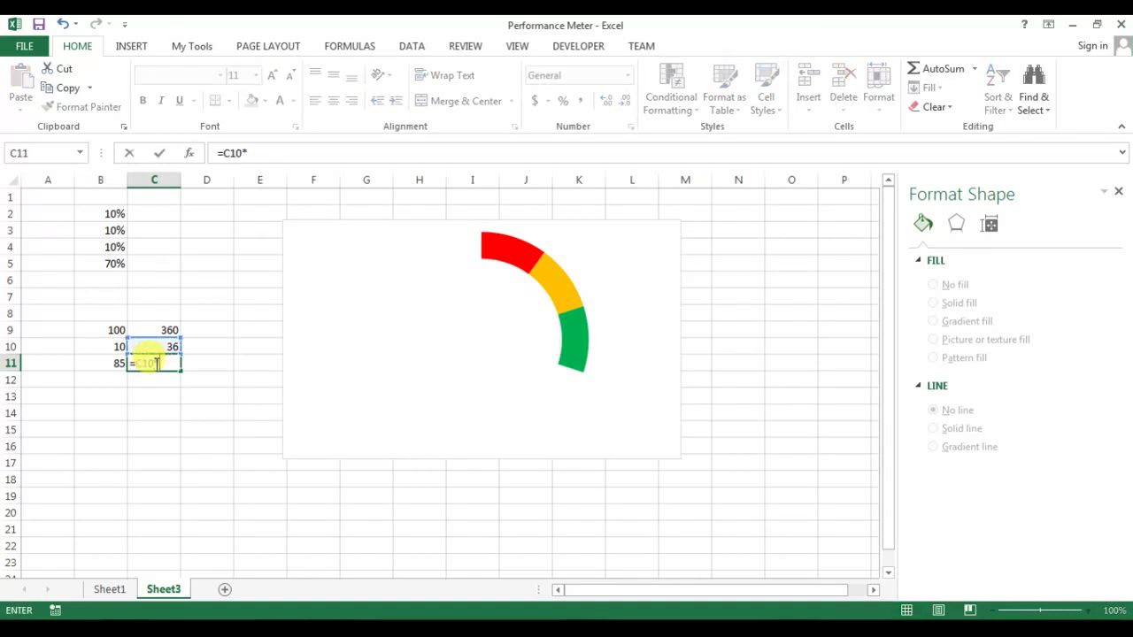
type("*8.5")
key("Return")
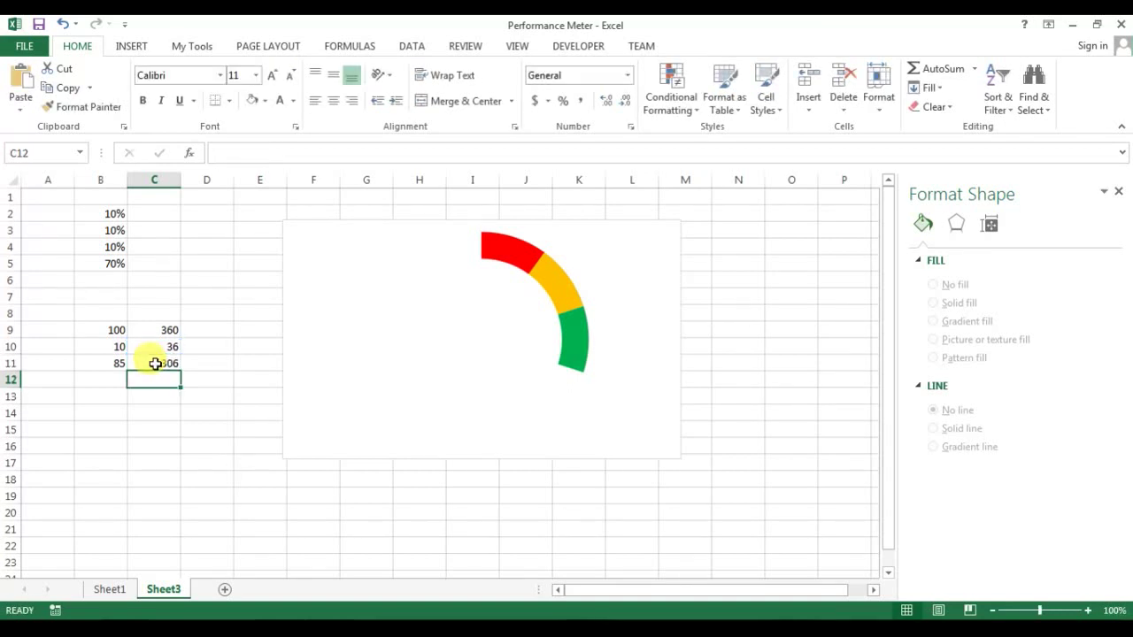
left_click(164, 366)
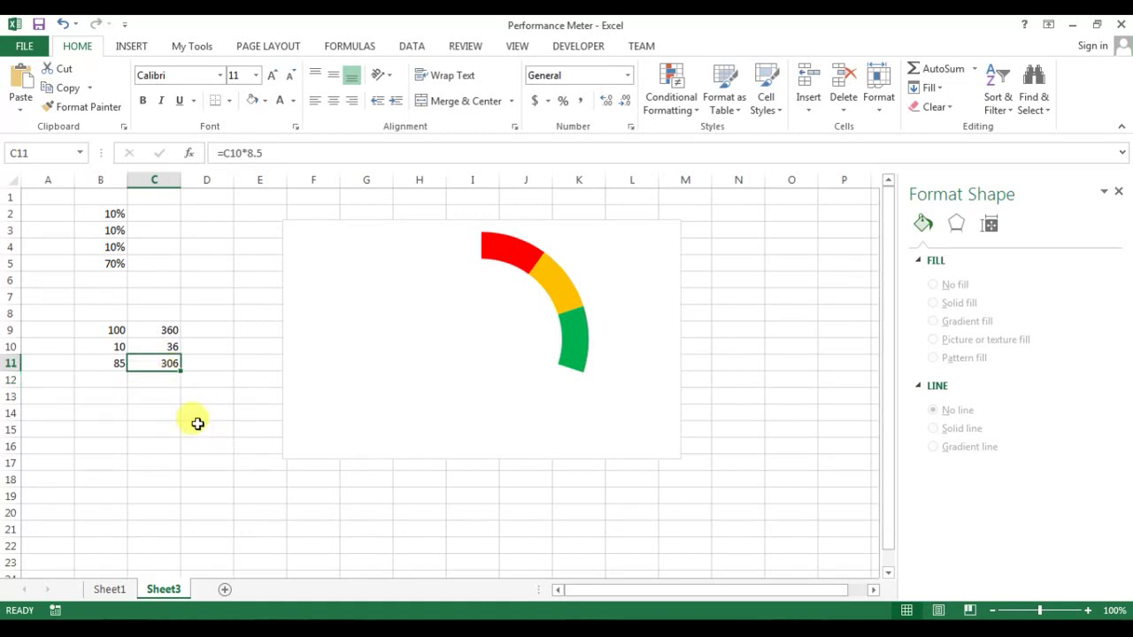
left_click(514, 251)
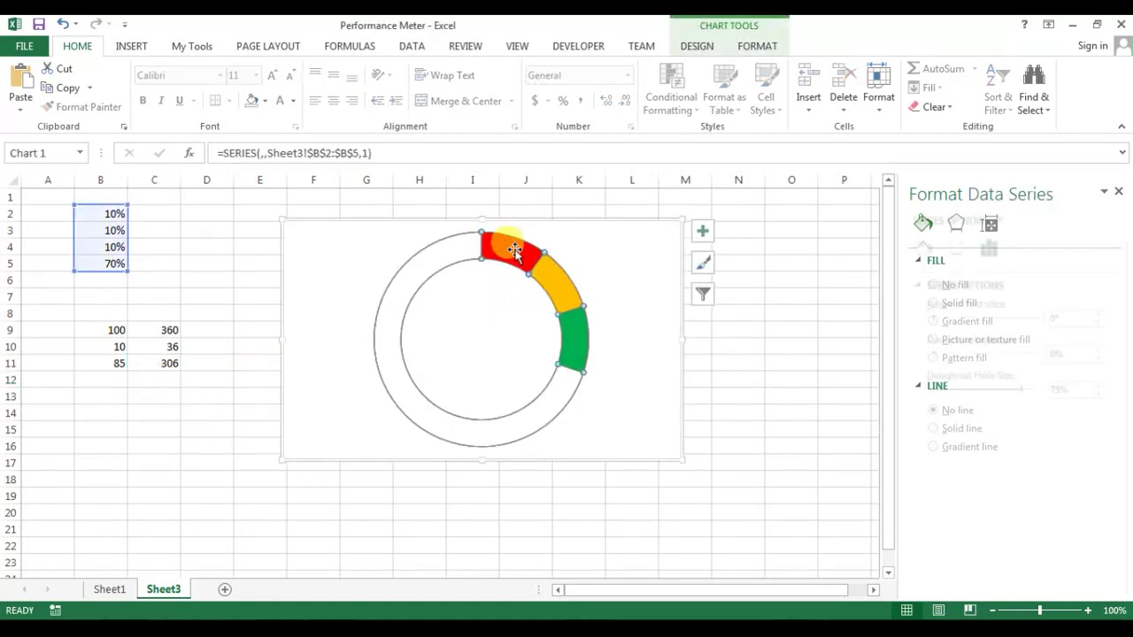
Set the doughnut series' Angle of first slice to 306° in Format Data Series
right_click(511, 251)
left_click(597, 405)
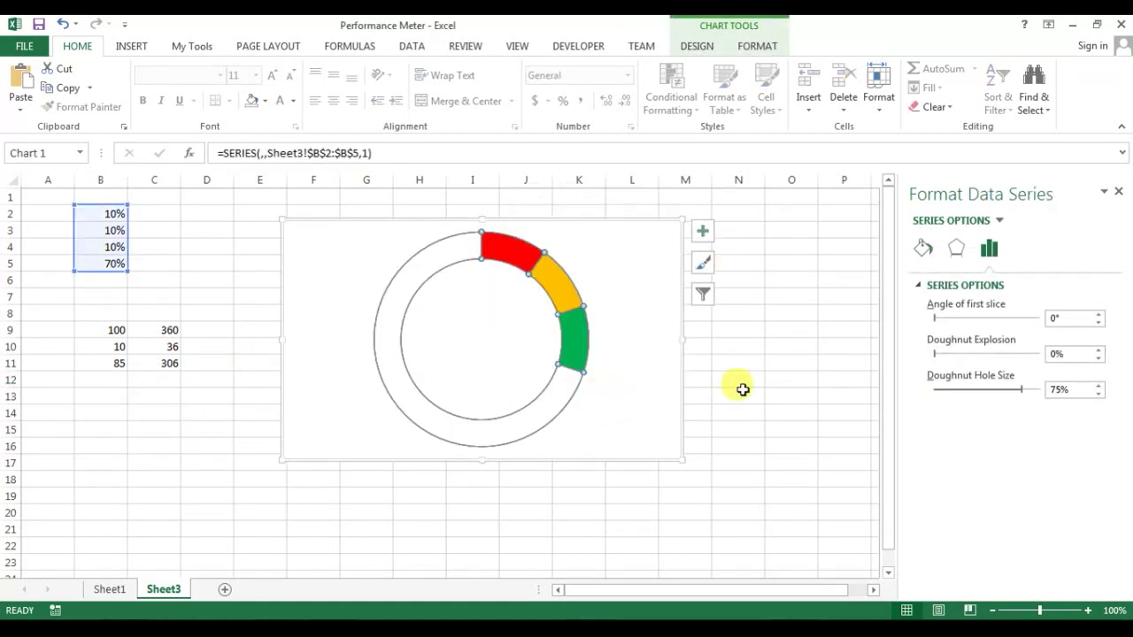
left_click(1068, 320)
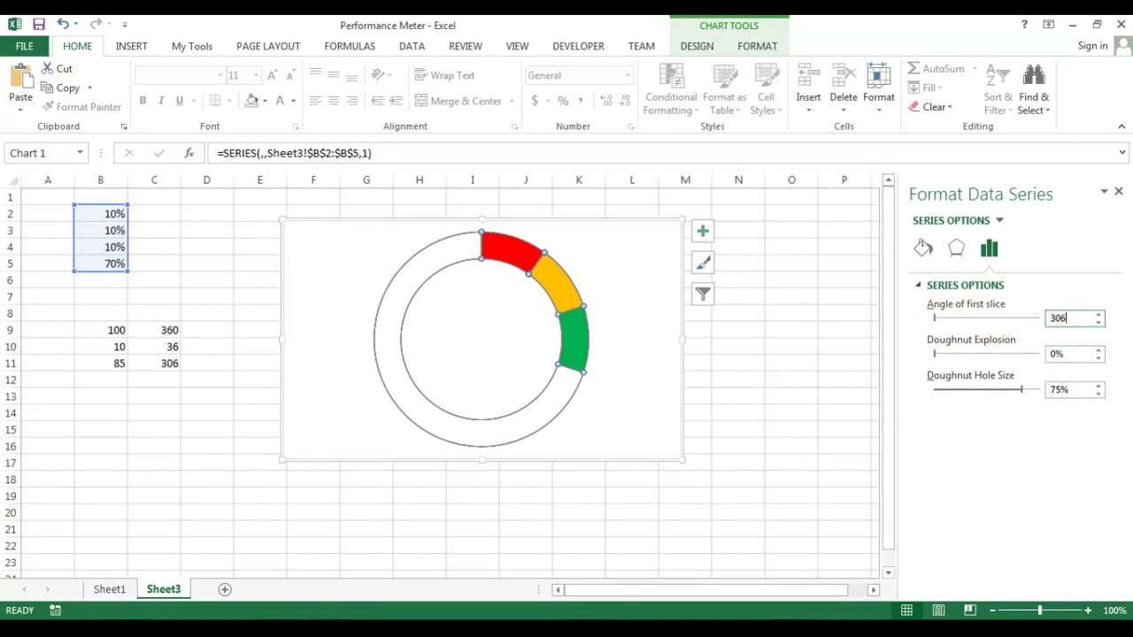
key("Return")
left_click(799, 353)
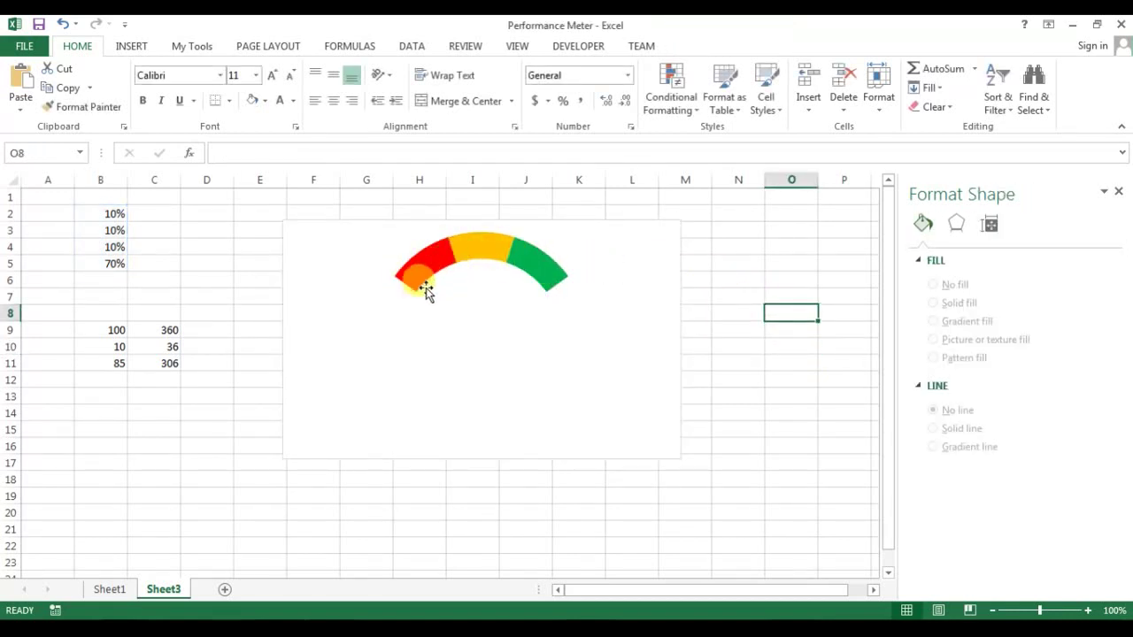
Delete the helper numbers in B7:D14 and move the chart slightly left and down
left_click_drag(97, 298, 222, 407)
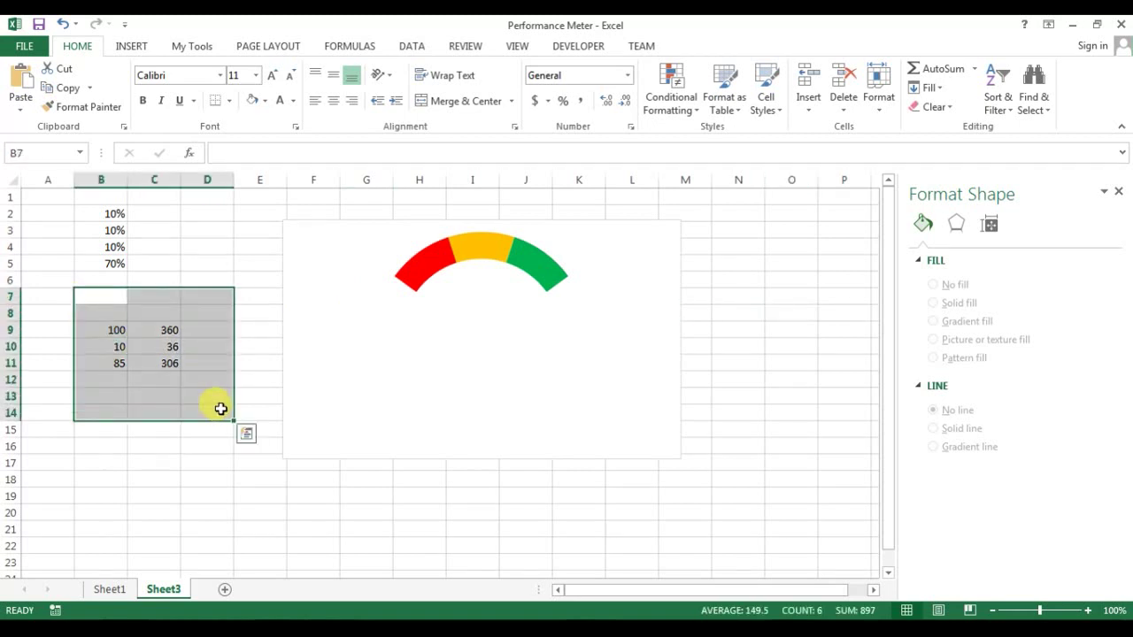
key("Delete")
left_click(375, 227)
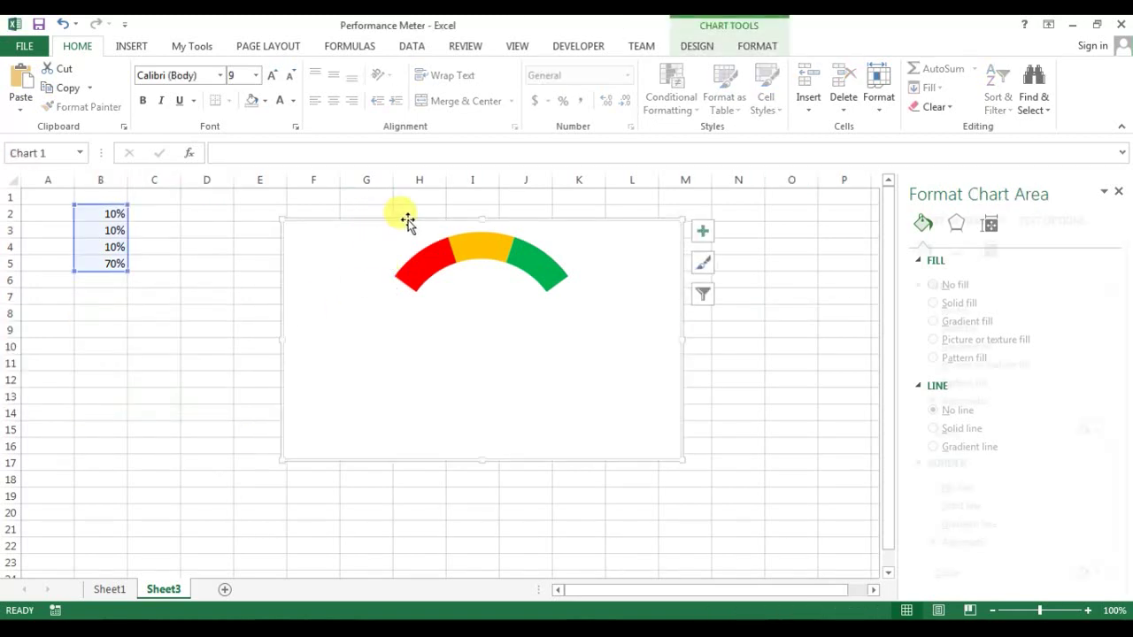
left_click_drag(405, 222, 353, 279)
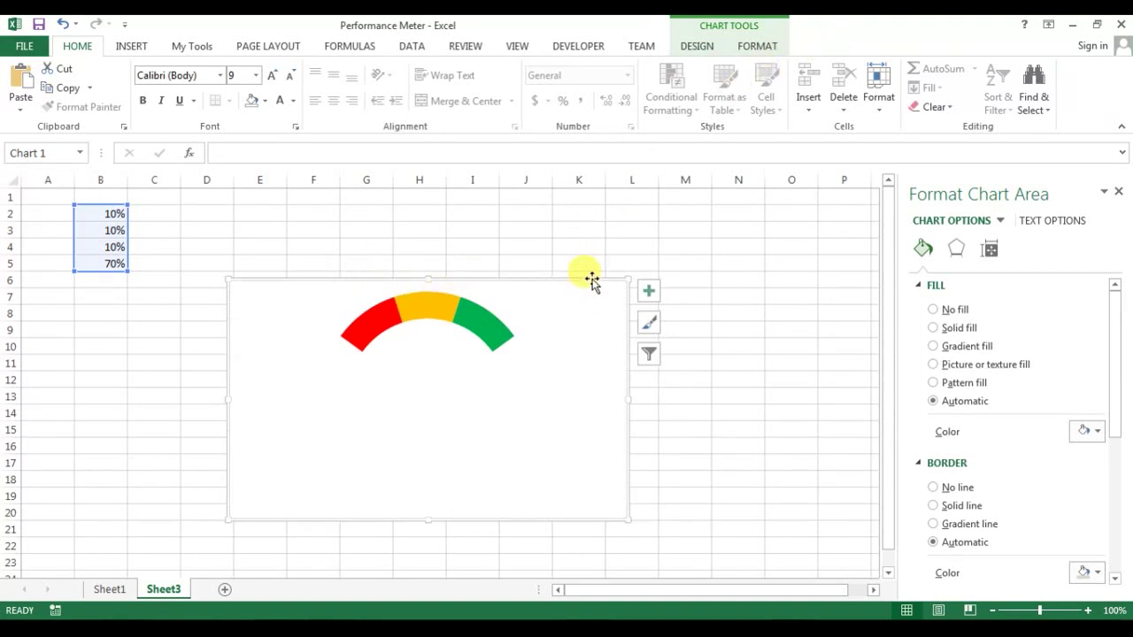
Give the chart area No Outline and No Fill
left_click(758, 46)
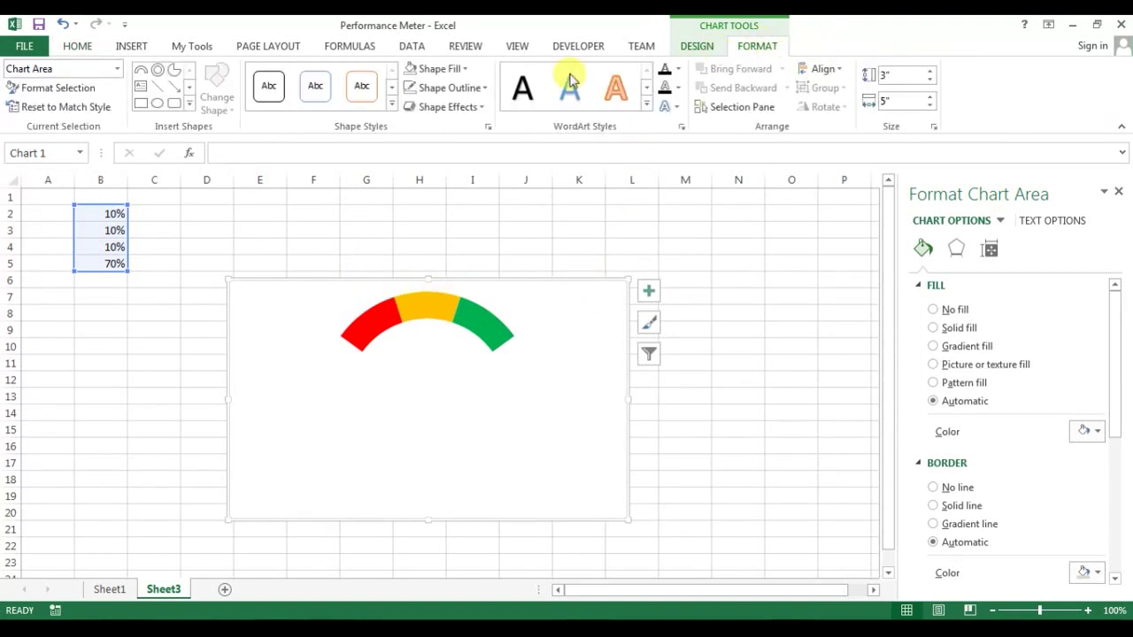
left_click(475, 87)
left_click(453, 257)
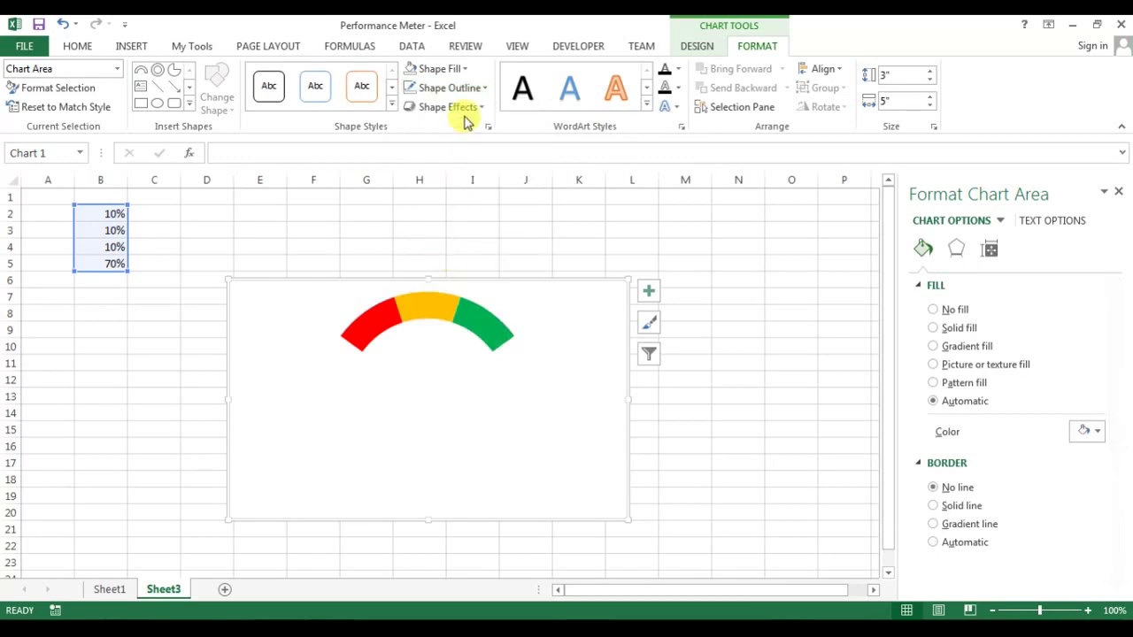
left_click(439, 68)
left_click(441, 237)
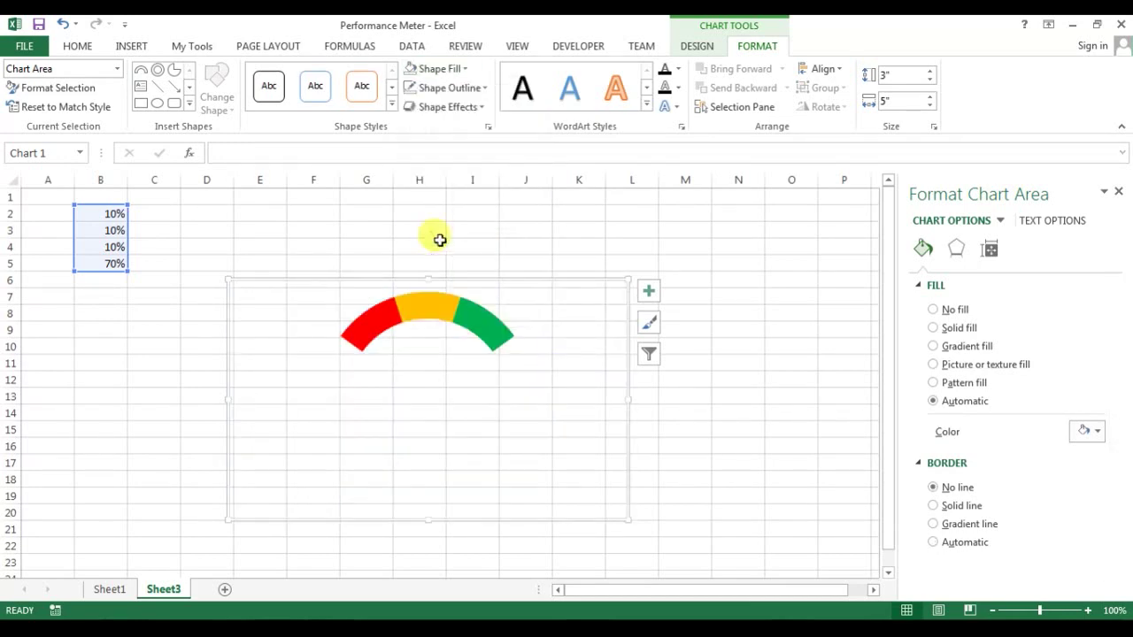
left_click(644, 227)
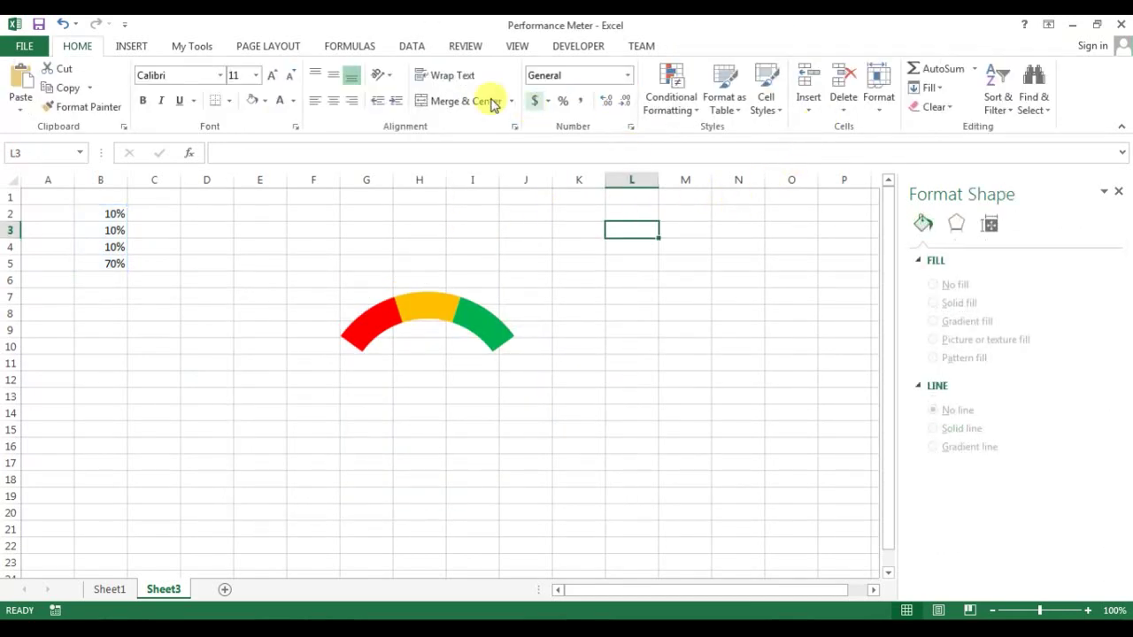
Hide the worksheet gridlines on Sheet3
left_click(513, 46)
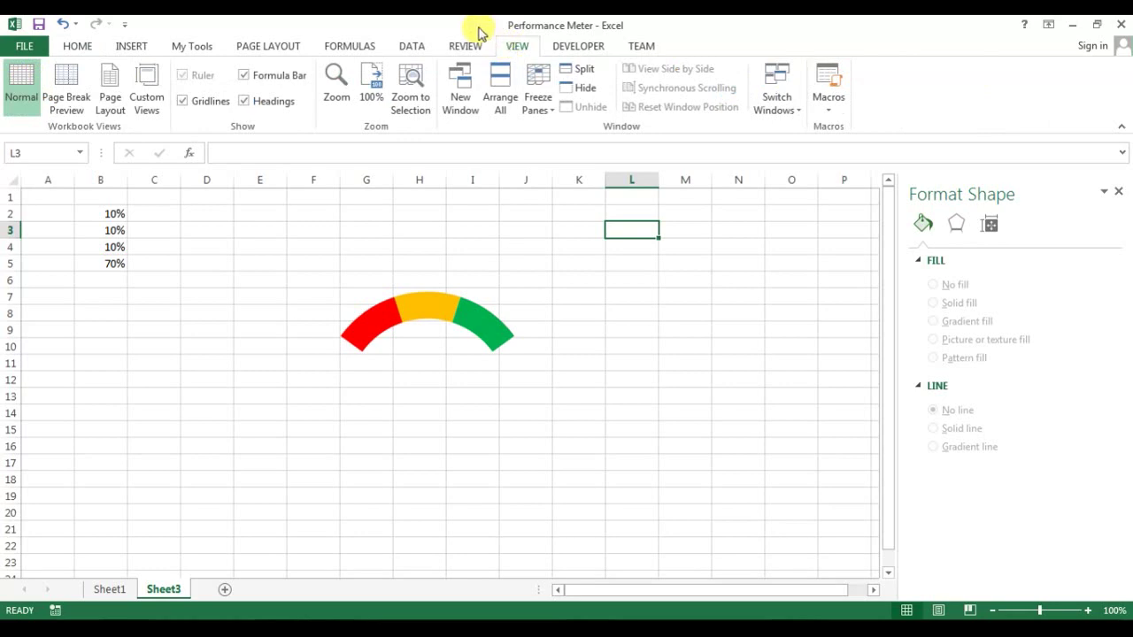
left_click(205, 101)
left_click(468, 274)
left_click(387, 270)
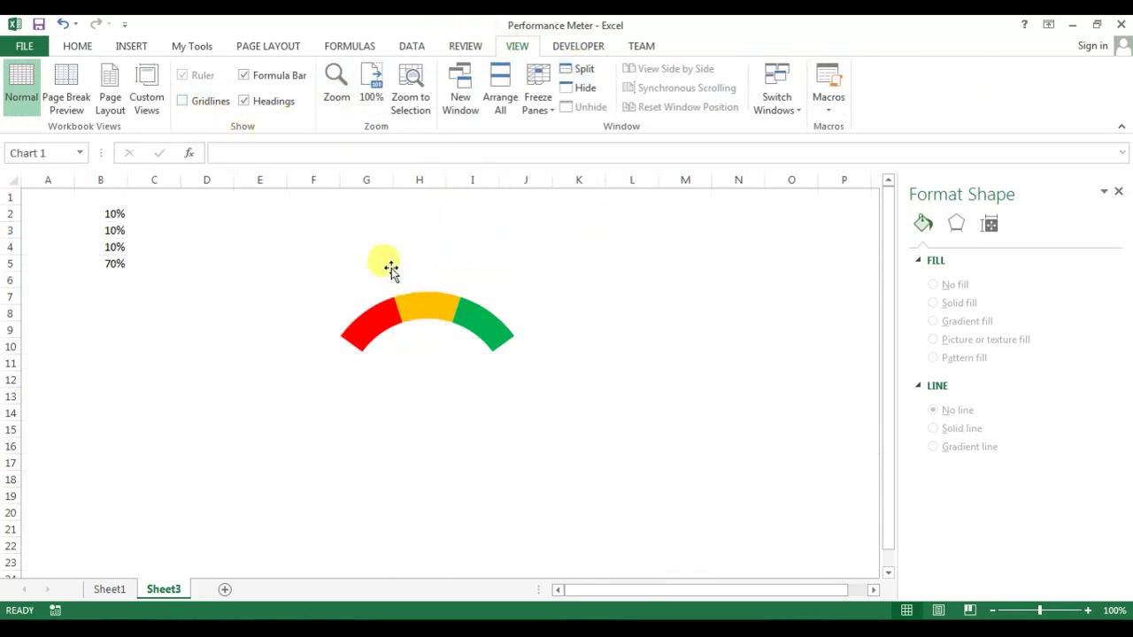
Type 'Performance' as a title in cell F1
left_click(370, 194)
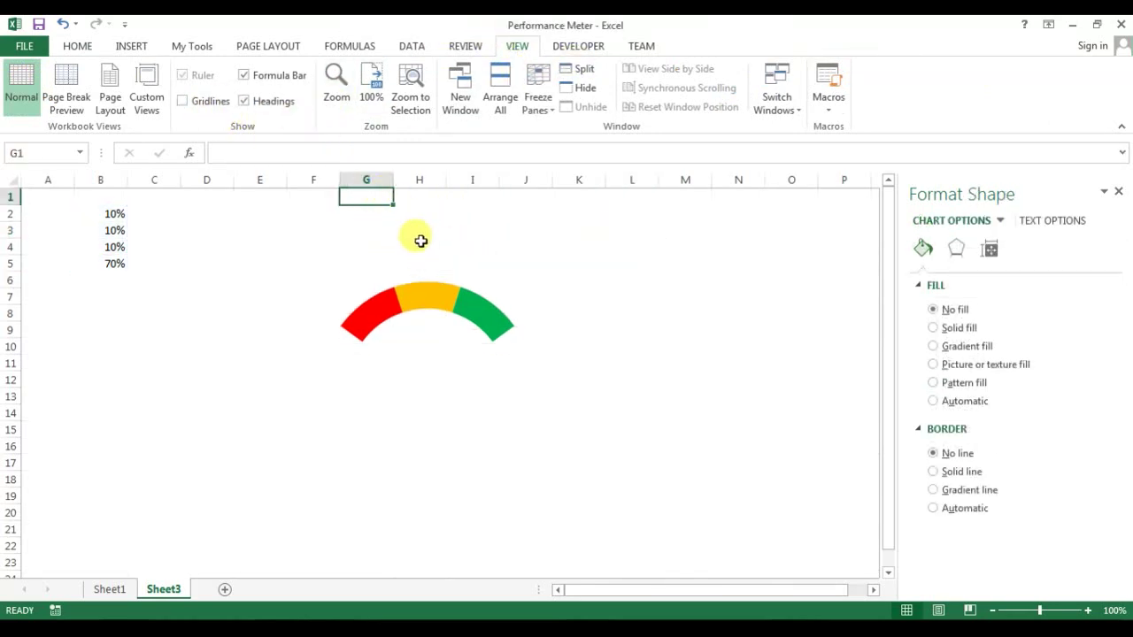
left_click(320, 201)
type("Perfor")
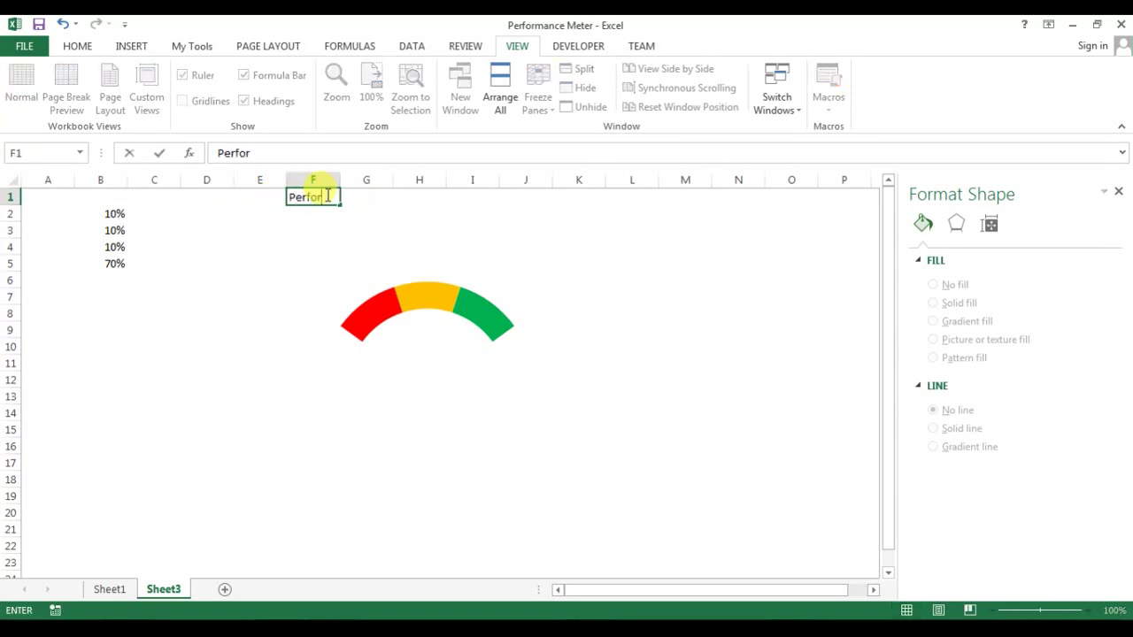
type("mance")
Commit the Performance label in F1 and restrict G1 to a list: Poor,Average,Good
key("Tab")
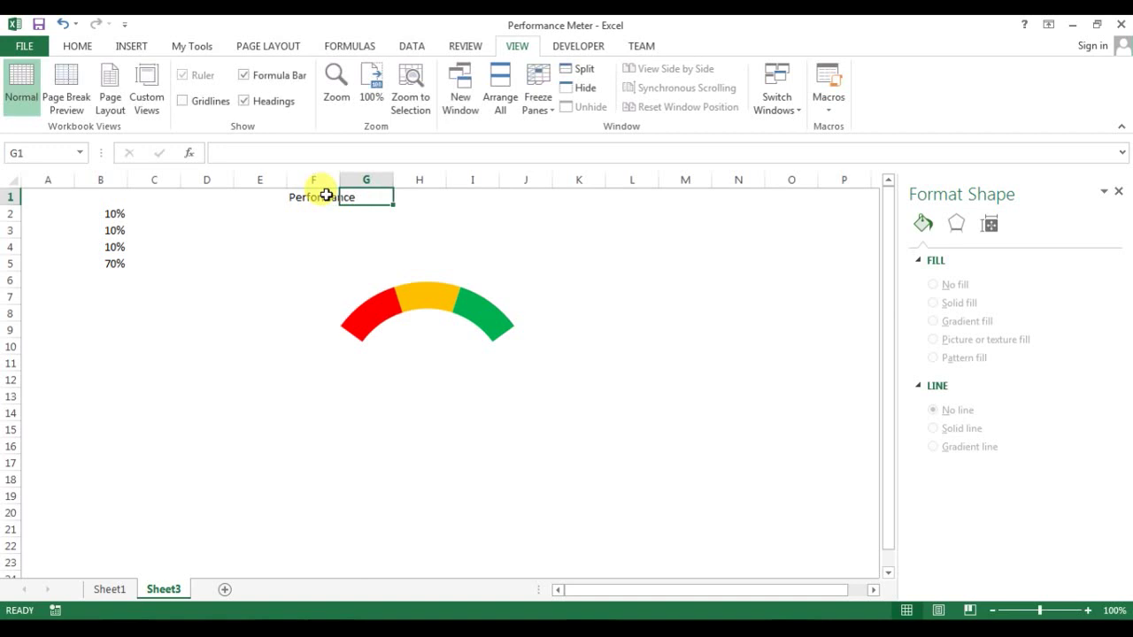
key("alt+d")
key("l")
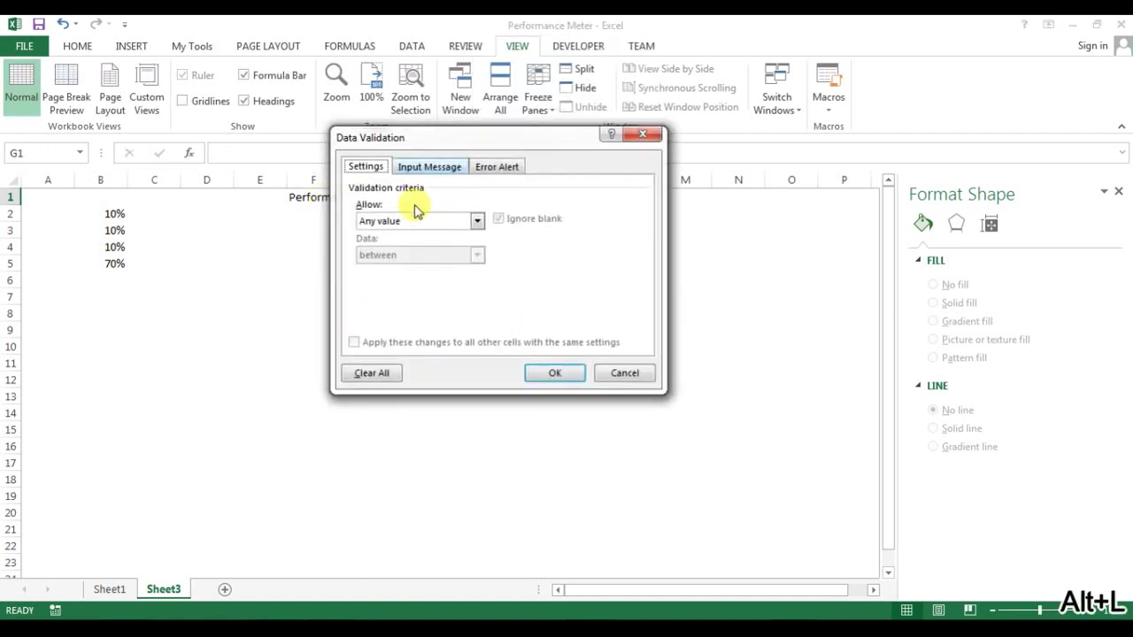
left_click(423, 220)
left_click(403, 268)
left_click(418, 287)
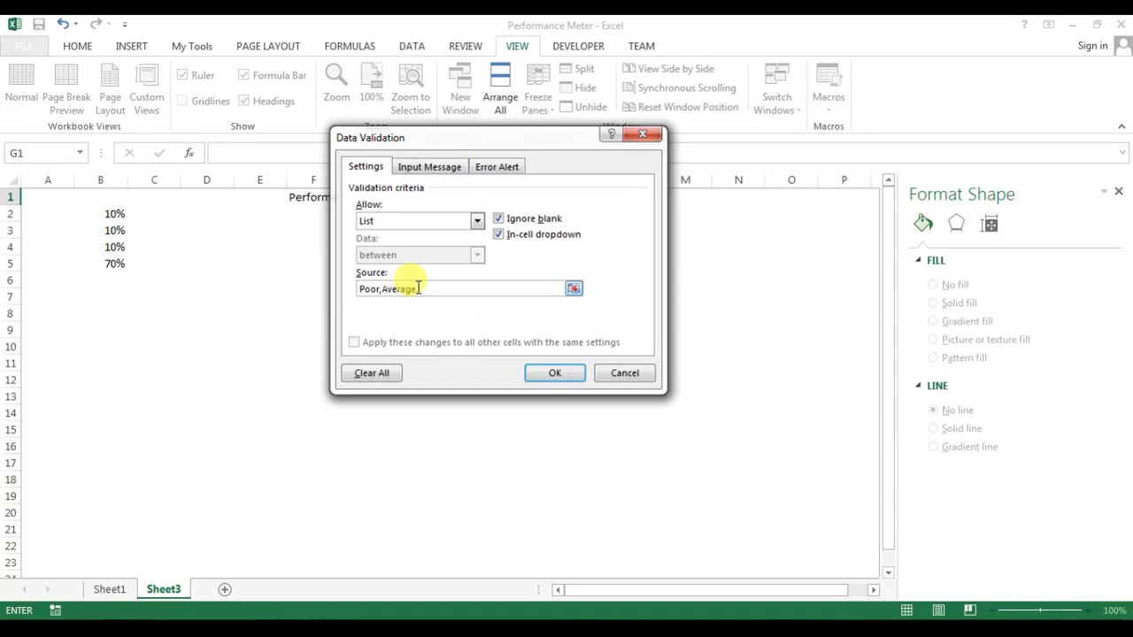
left_click(554, 373)
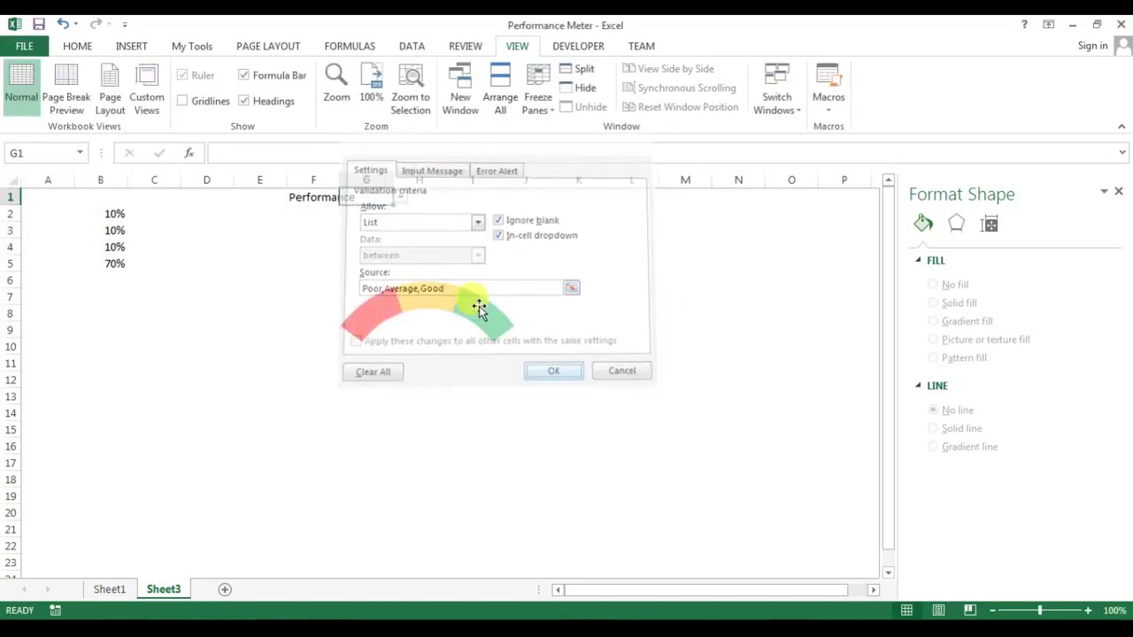
Widen column F to fit the label and set G1 to Poor
left_click_drag(344, 180, 361, 182)
left_click(411, 197)
left_click(400, 210)
left_click(392, 219)
left_click(397, 196)
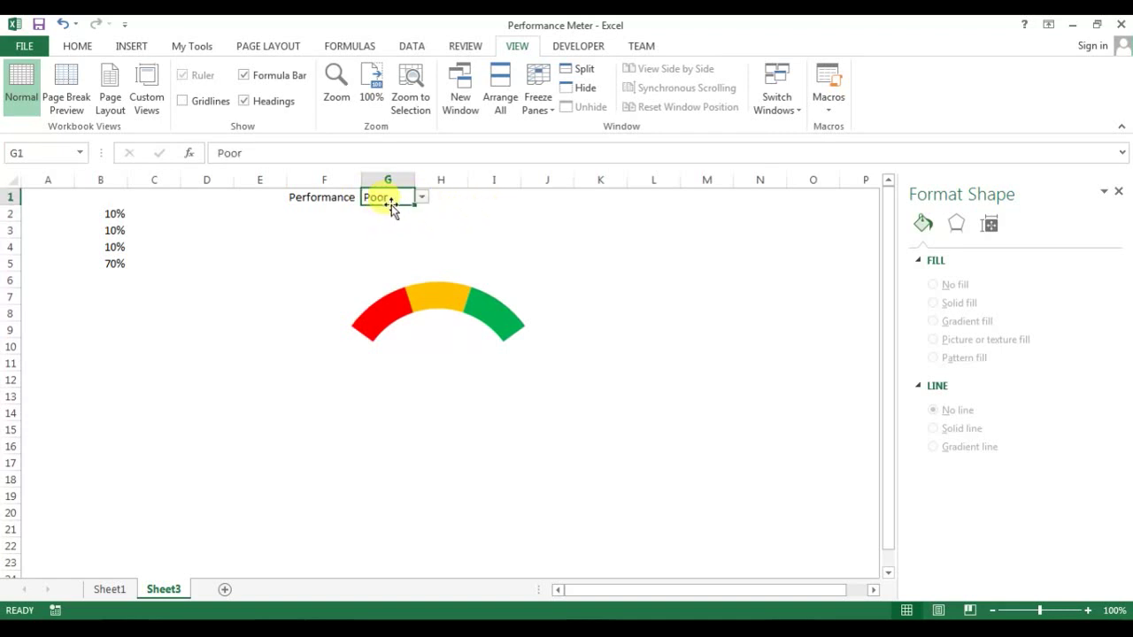
Centre the rating in G1 vertically and horizontally
left_click(78, 46)
left_click(335, 102)
left_click(331, 75)
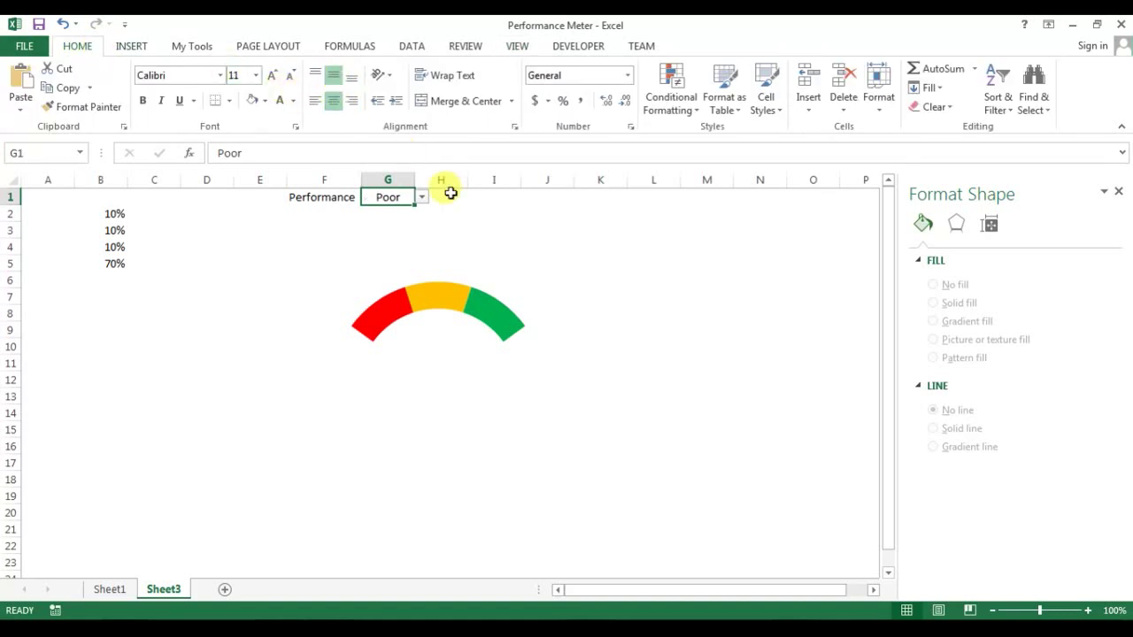
left_click(492, 212)
left_click(395, 201)
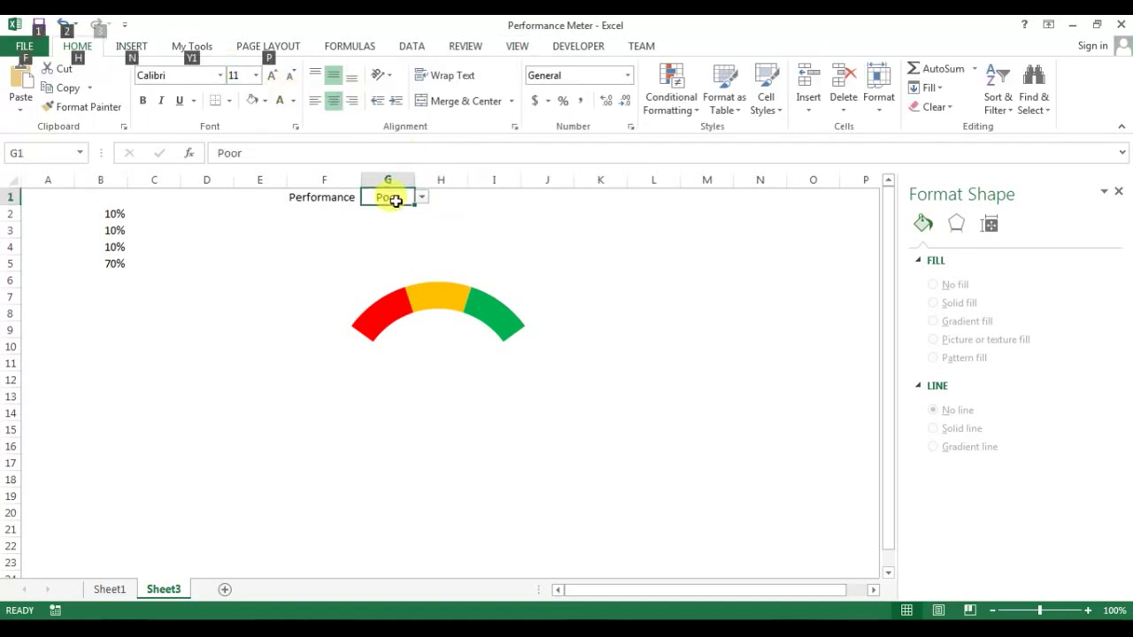
Start a new conditional formatting rule for G1: Cell Value equal to Poor
key("alt+o")
key("alt+d")
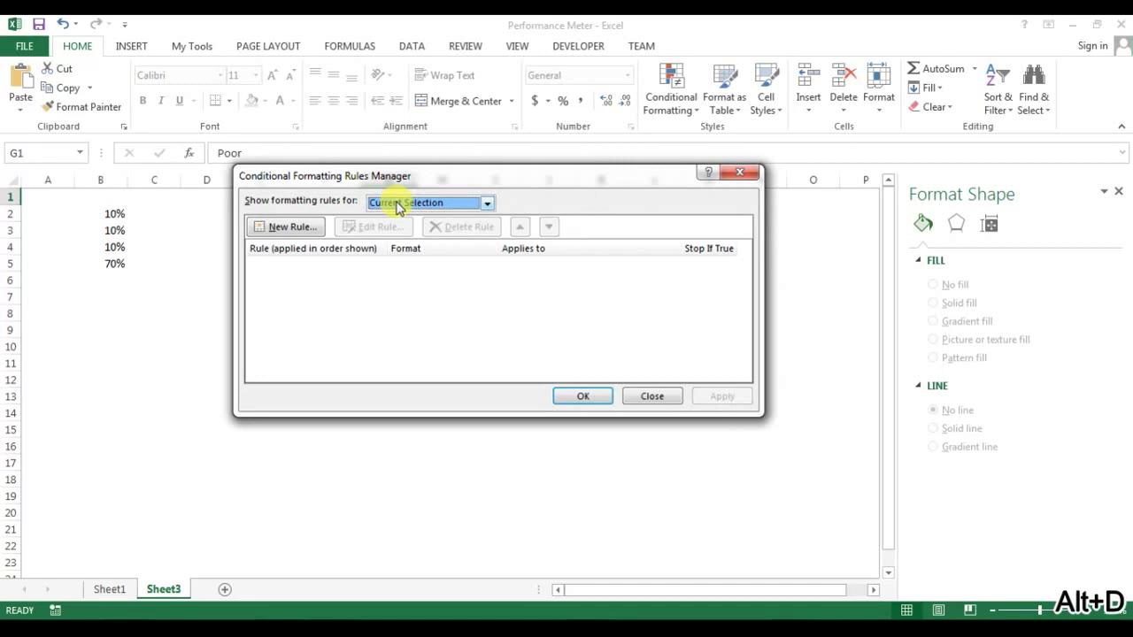
left_click(320, 228)
left_click_drag(435, 134, 737, 126)
left_click(690, 181)
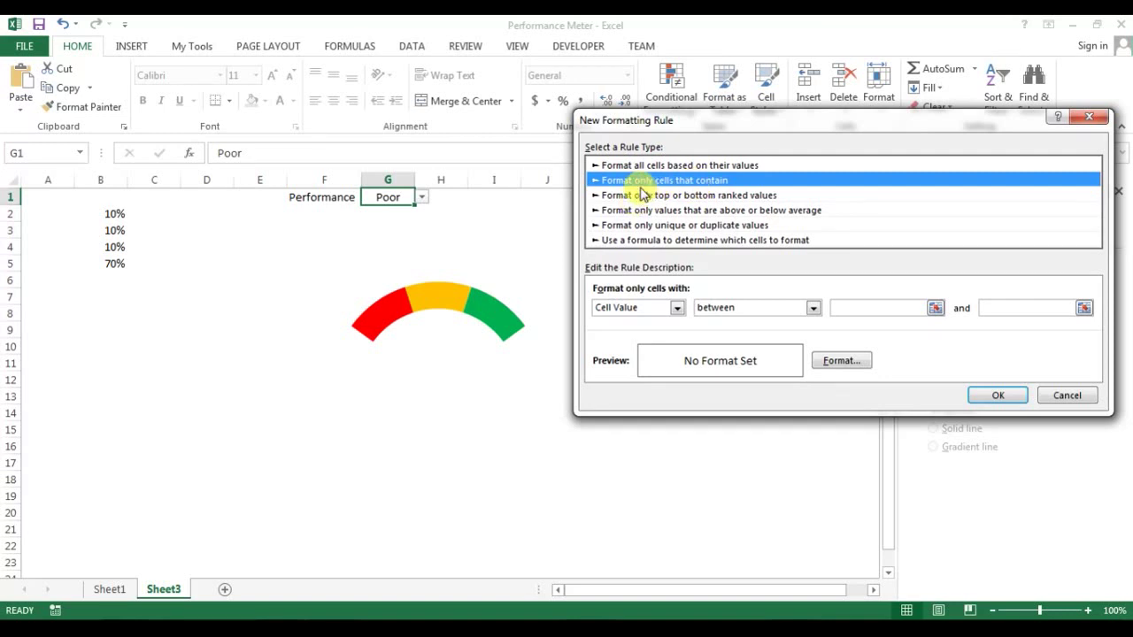
left_click(812, 308)
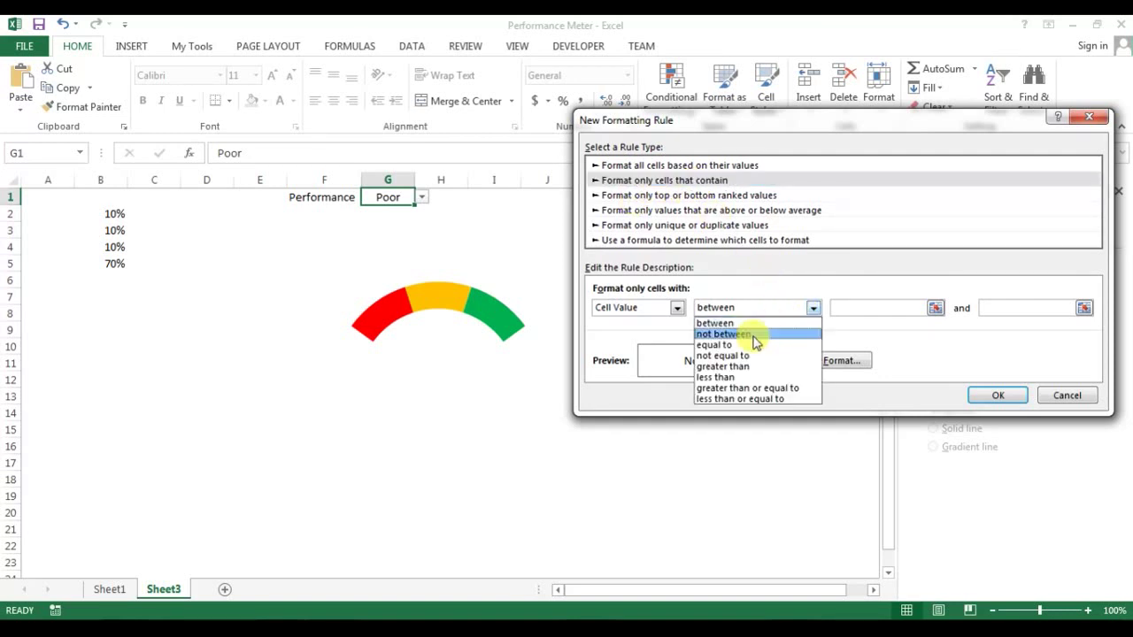
left_click(718, 341)
left_click(866, 309)
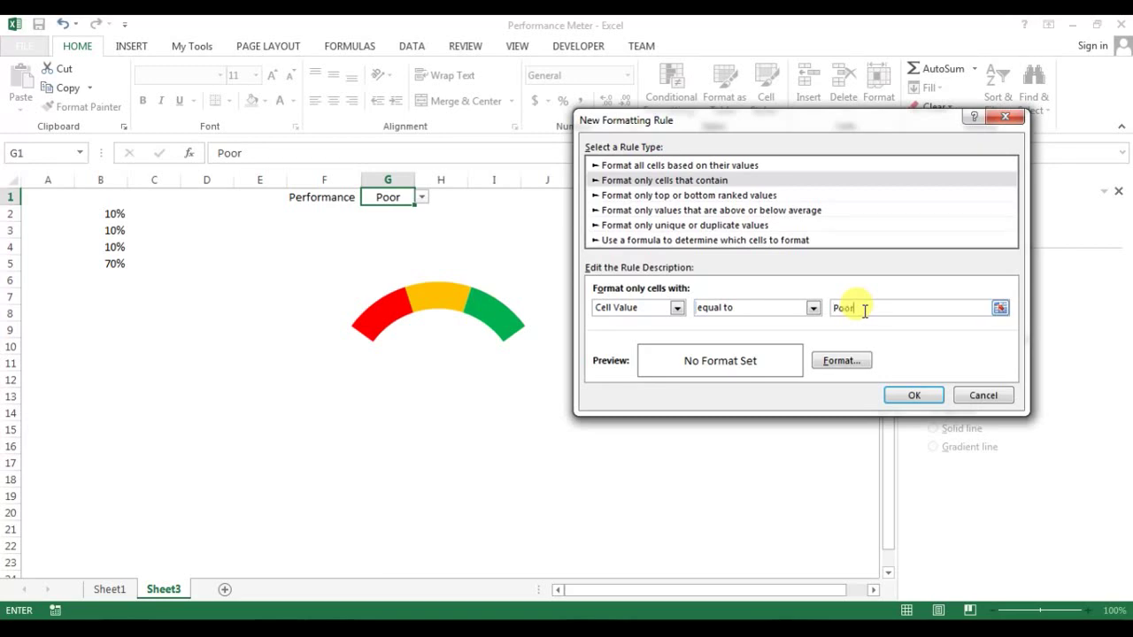
Format the Poor rule with red fill and white font, and save it
left_click(840, 361)
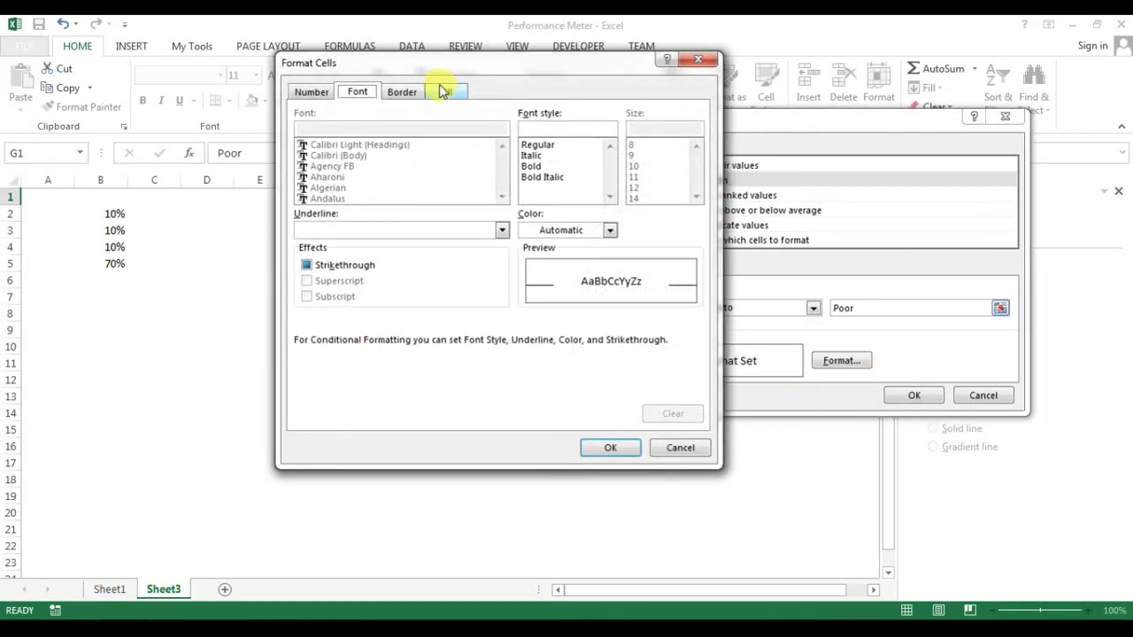
left_click(444, 92)
left_click(323, 255)
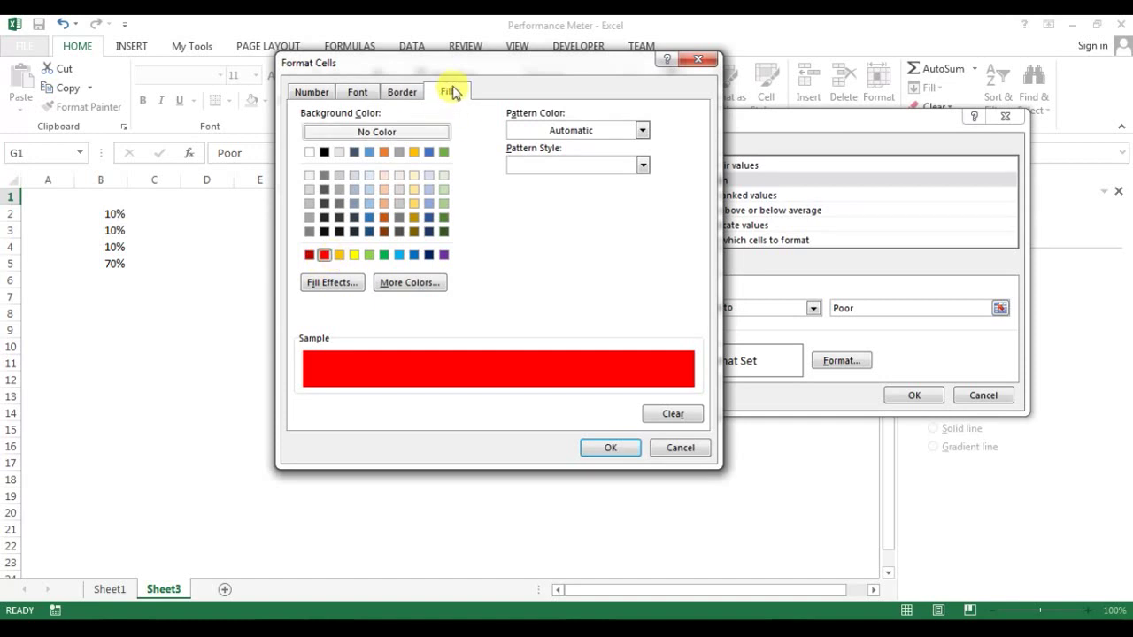
left_click(357, 92)
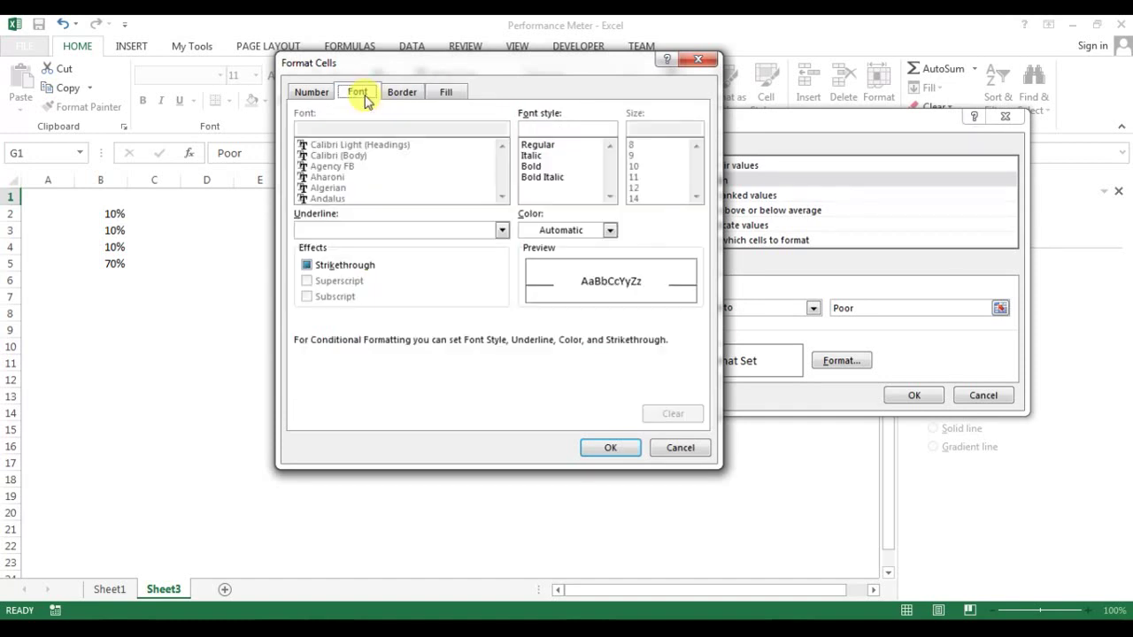
left_click(584, 230)
left_click(527, 287)
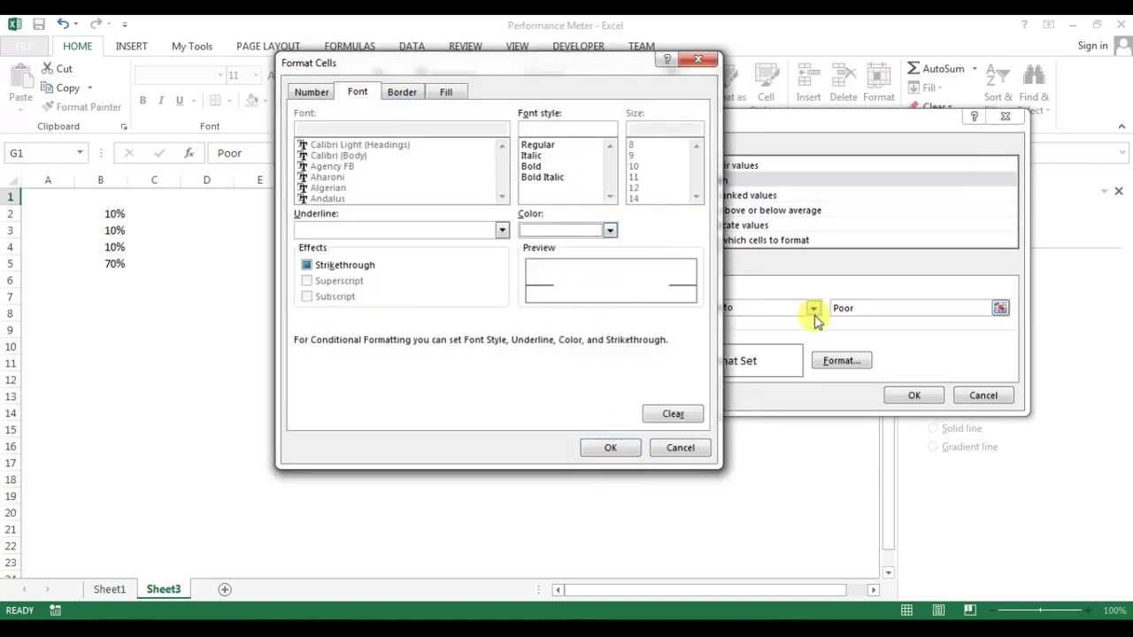
left_click(611, 447)
left_click(904, 393)
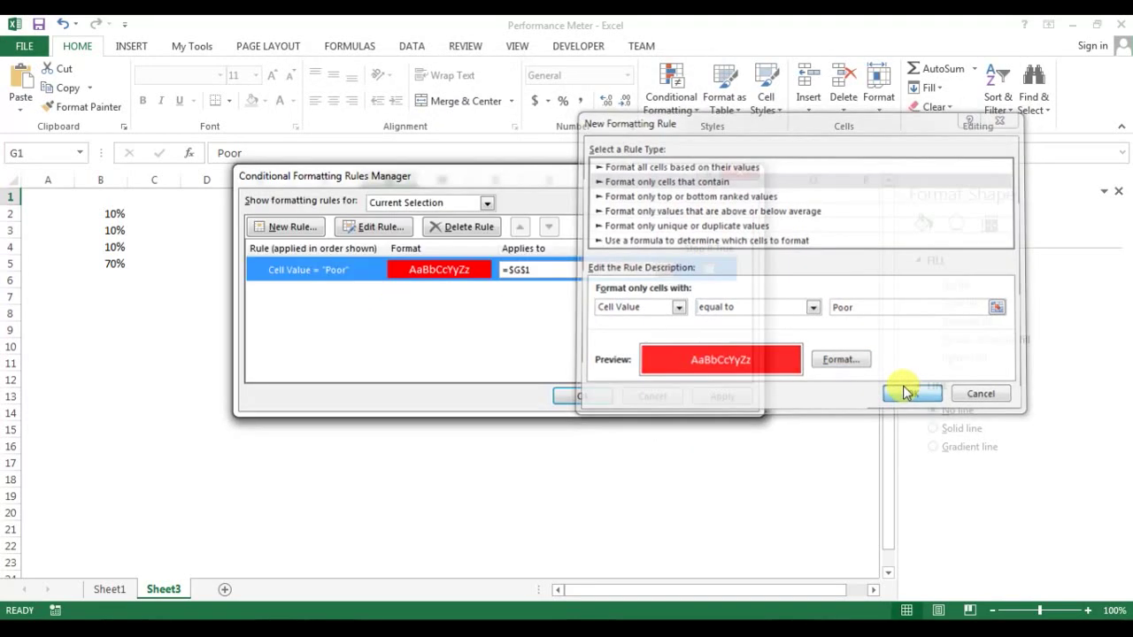
Create a new rule for G1 with the condition Cell Value equal to Average
left_click(289, 227)
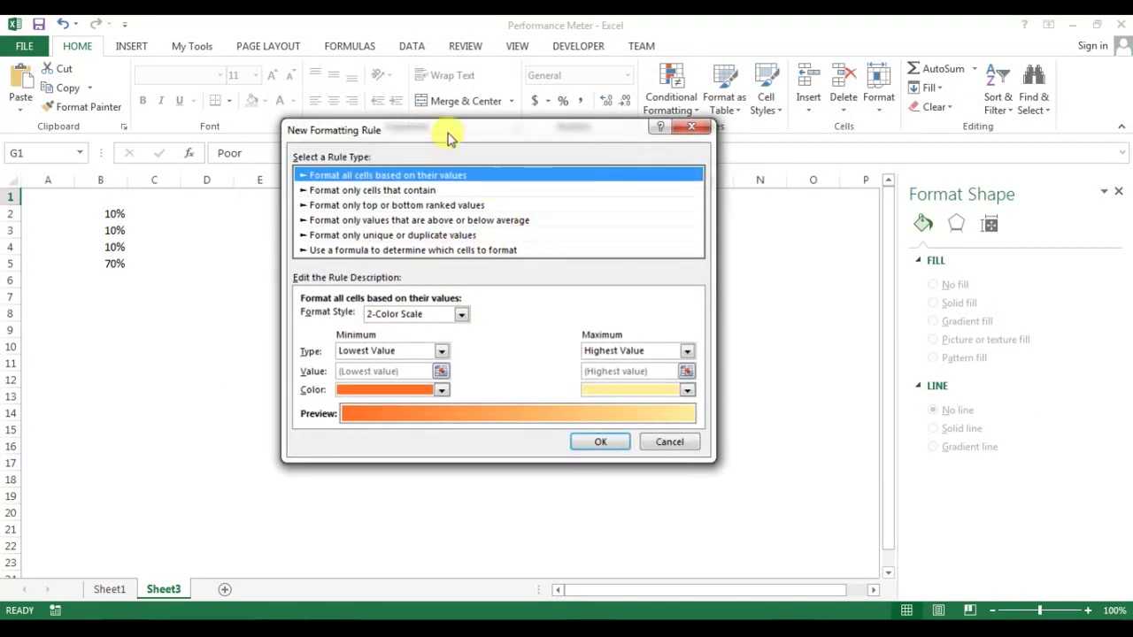
left_click_drag(448, 134, 776, 117)
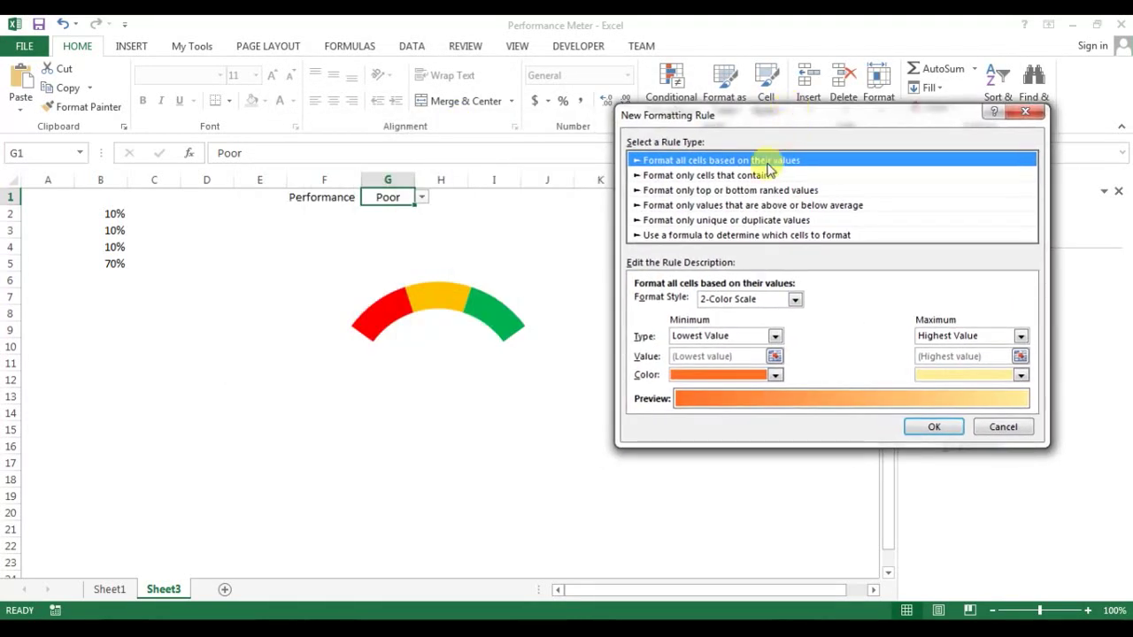
left_click(684, 176)
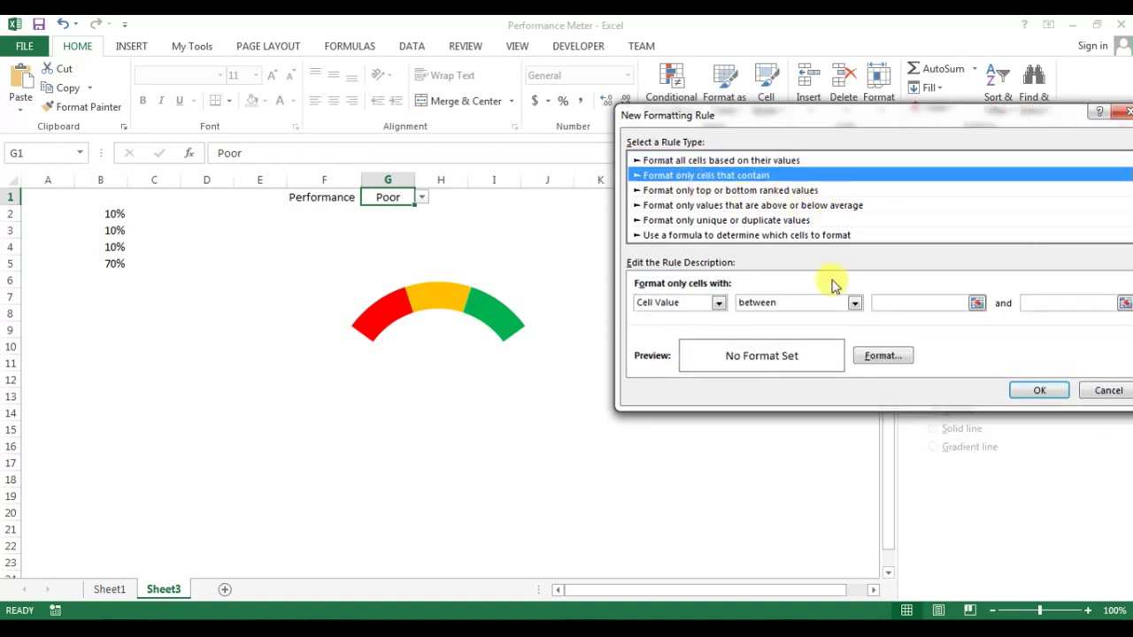
left_click(849, 303)
left_click(774, 328)
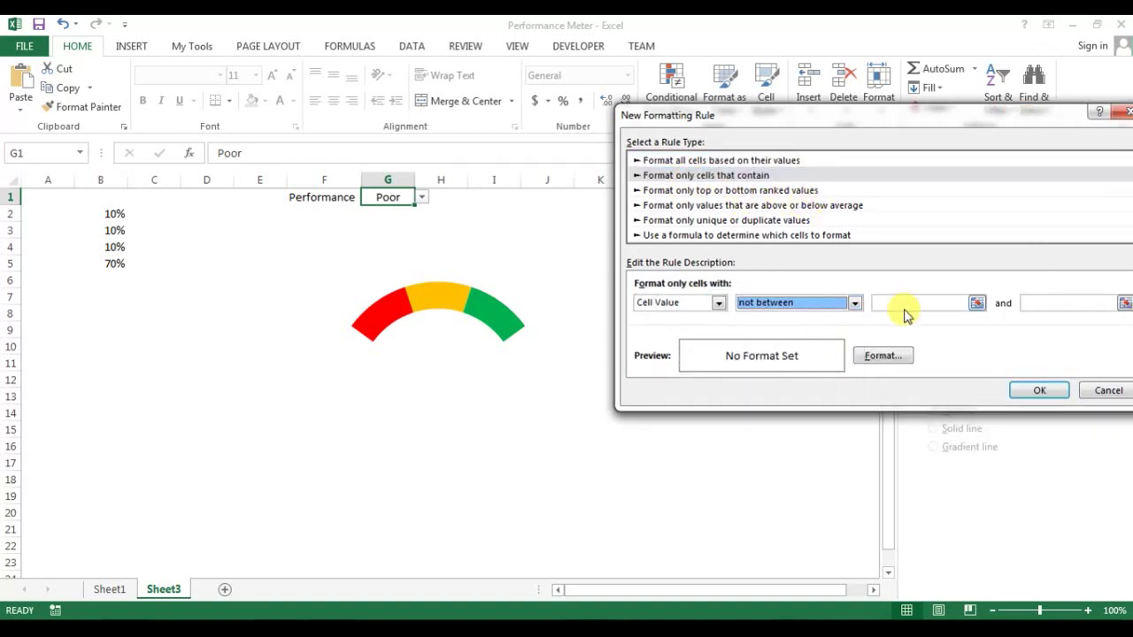
left_click(807, 310)
left_click(787, 338)
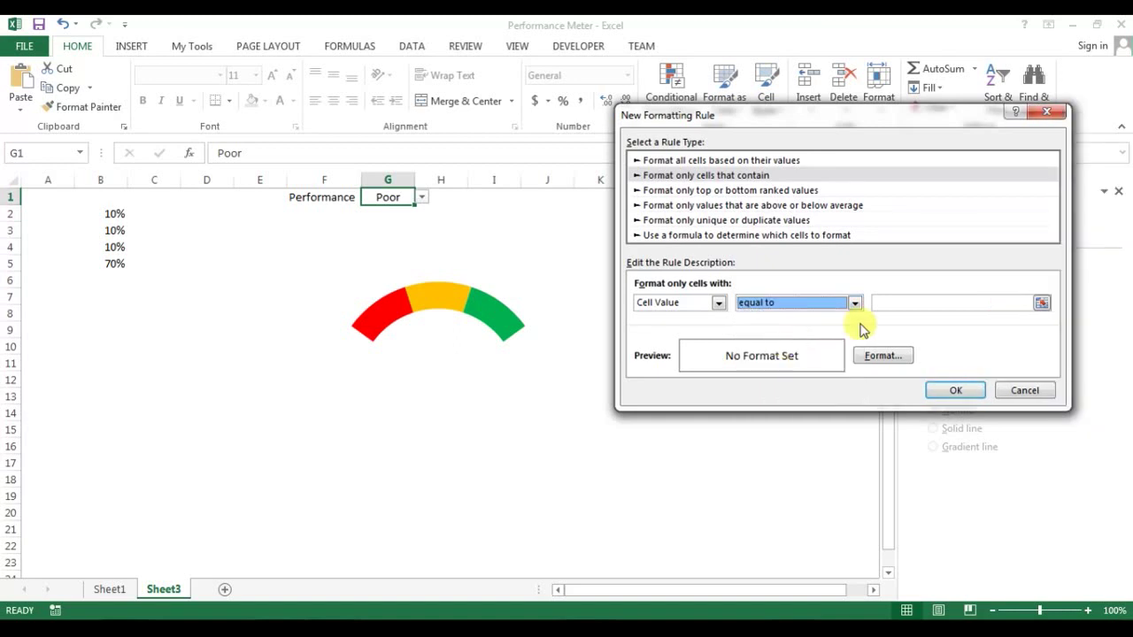
left_click(908, 302)
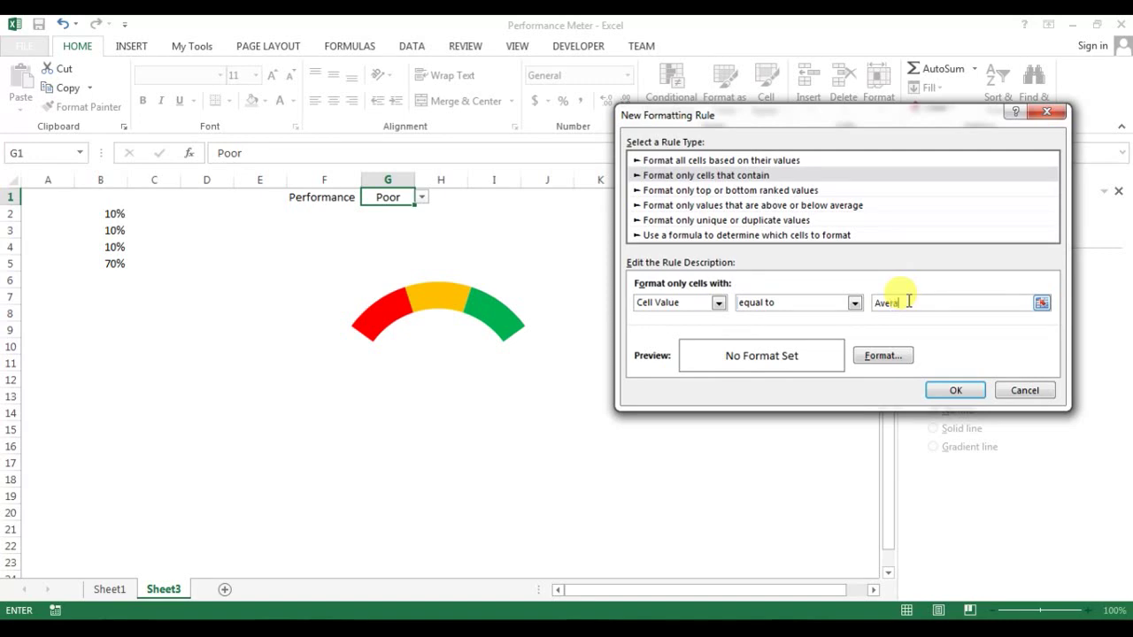
Give the Average rule a gold fill and save it
left_click(885, 357)
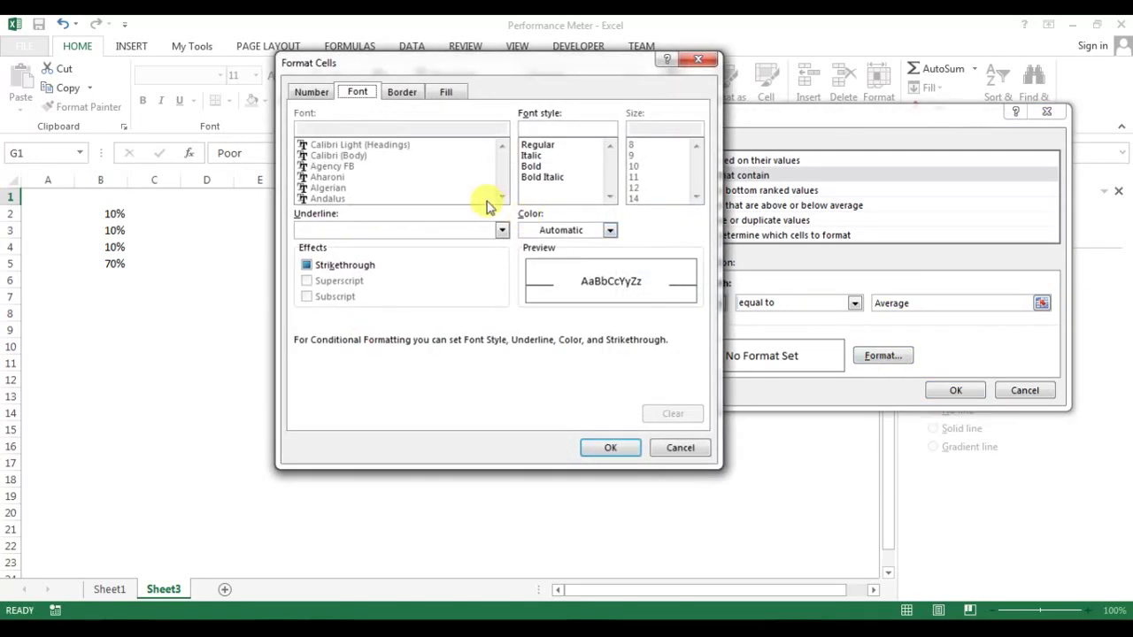
left_click(438, 93)
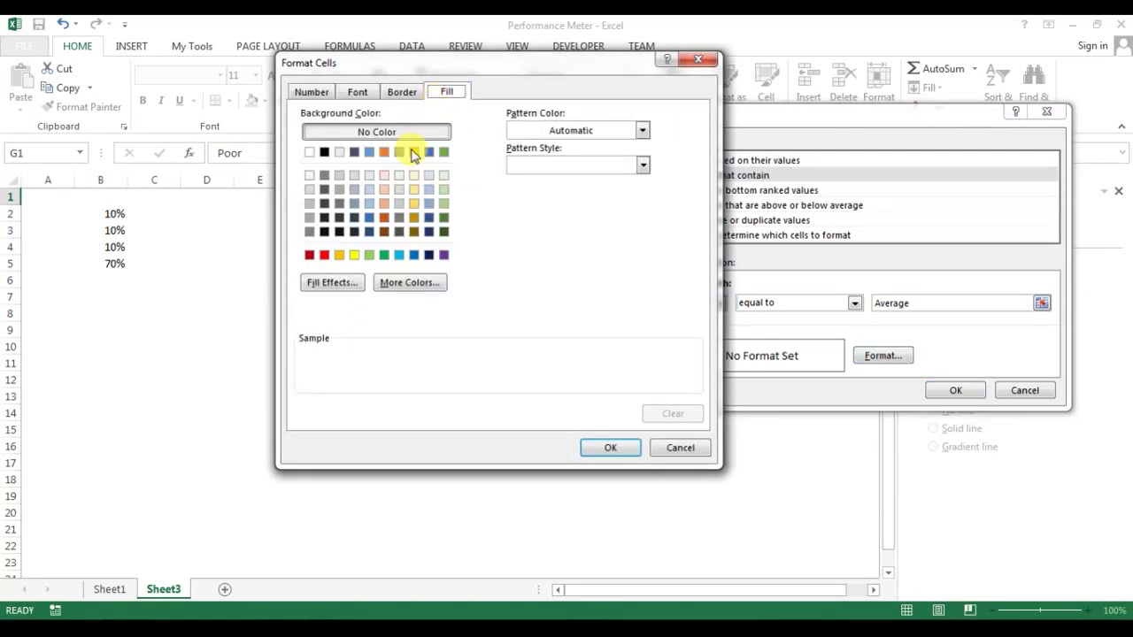
left_click(339, 255)
left_click(609, 449)
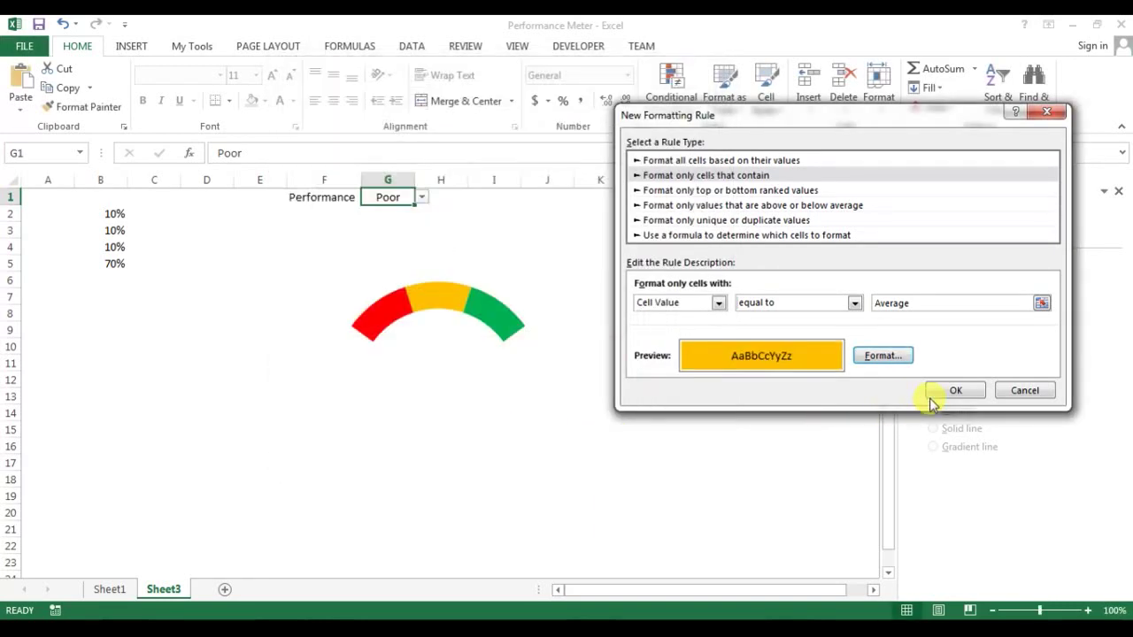
left_click(955, 391)
left_click(321, 232)
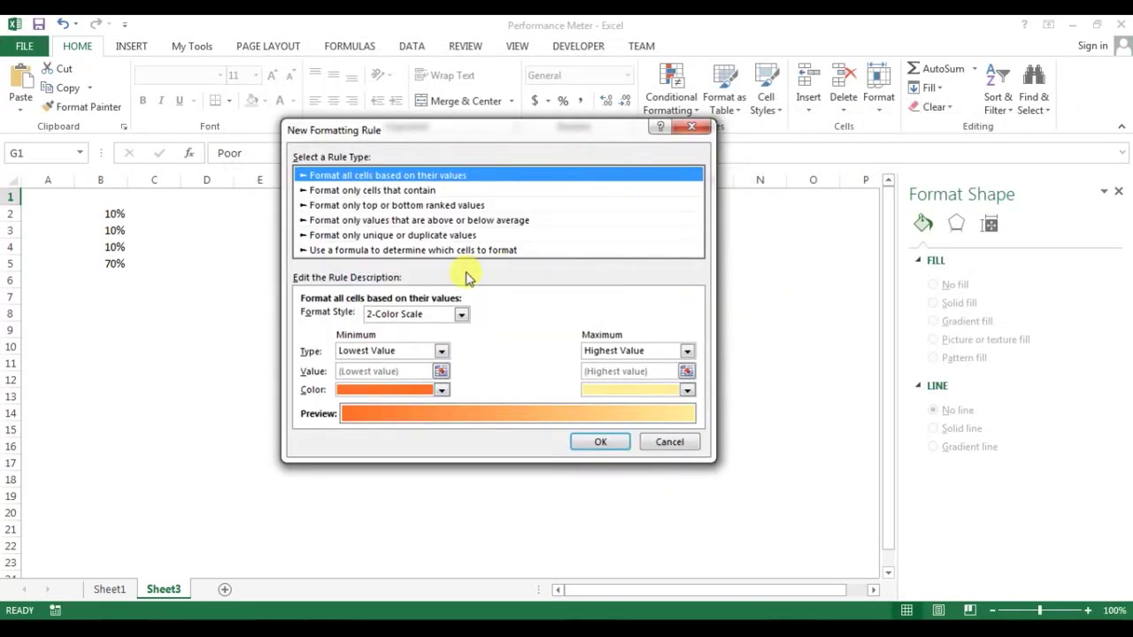
Set the new rule's condition to Cell Value equal to Good
left_click_drag(463, 130, 752, 115)
left_click(708, 175)
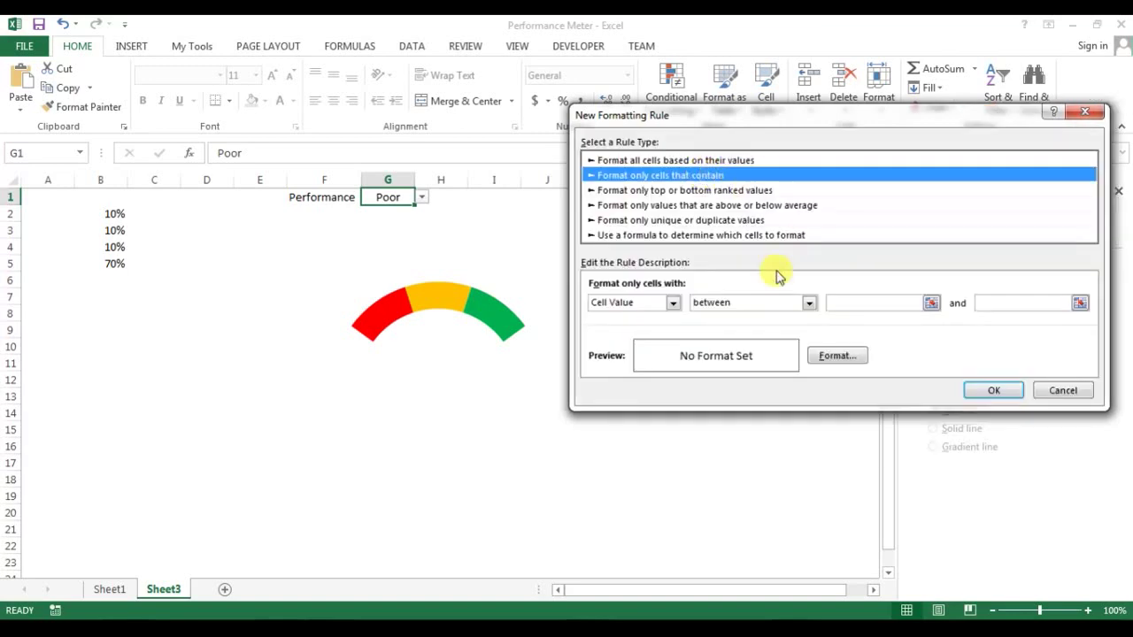
left_click(746, 304)
left_click(750, 339)
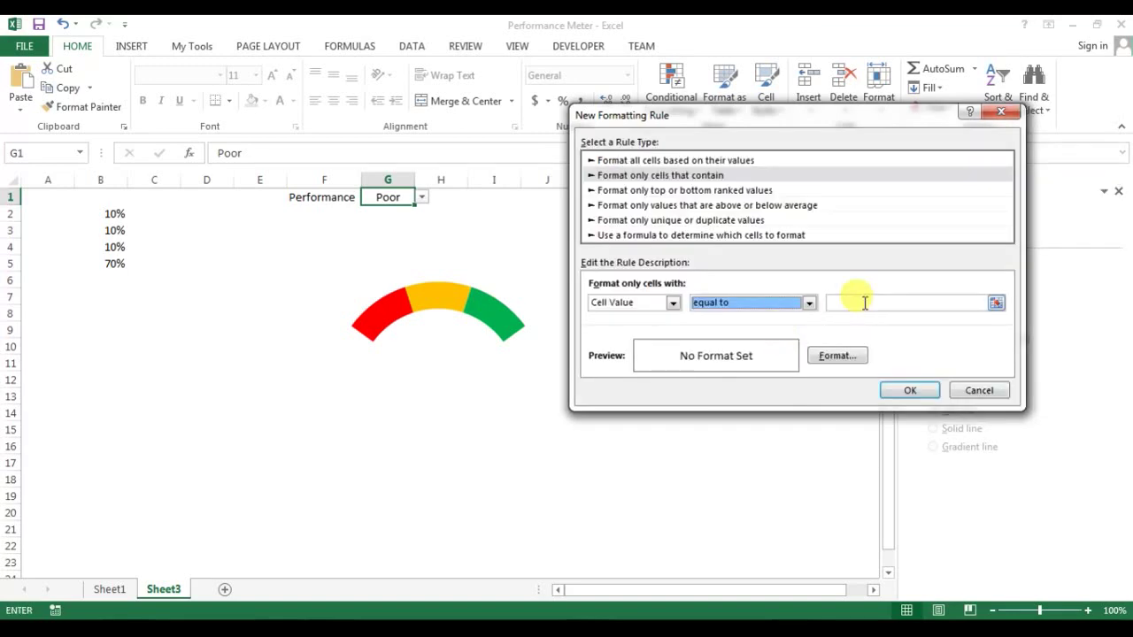
left_click(864, 303)
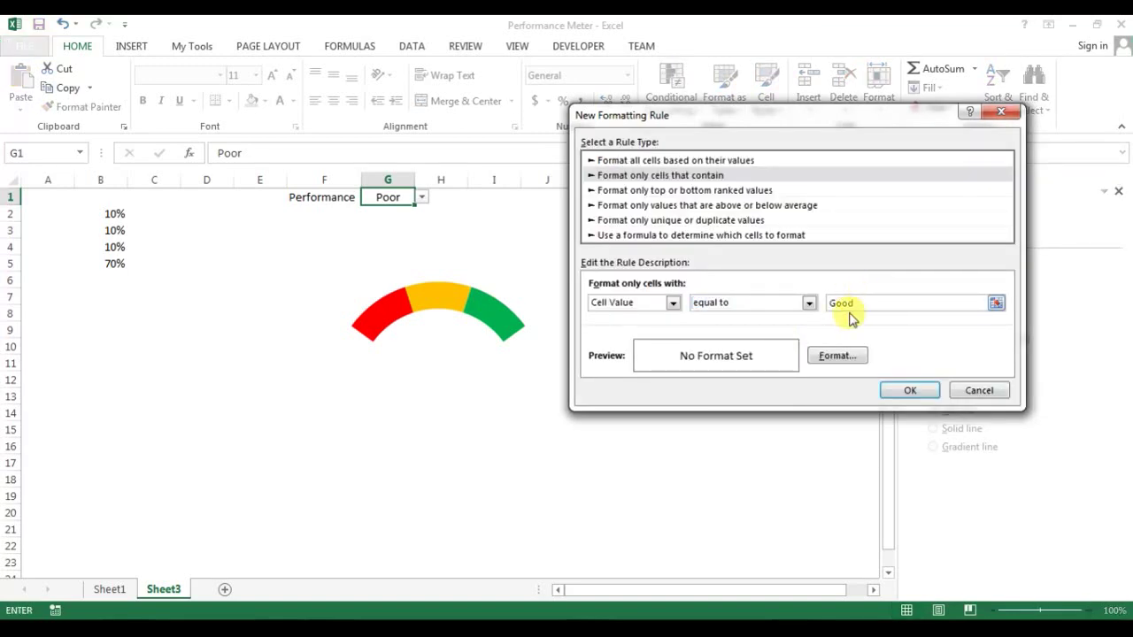
Format the Good rule with green fill and white font, then apply all rules
left_click(845, 363)
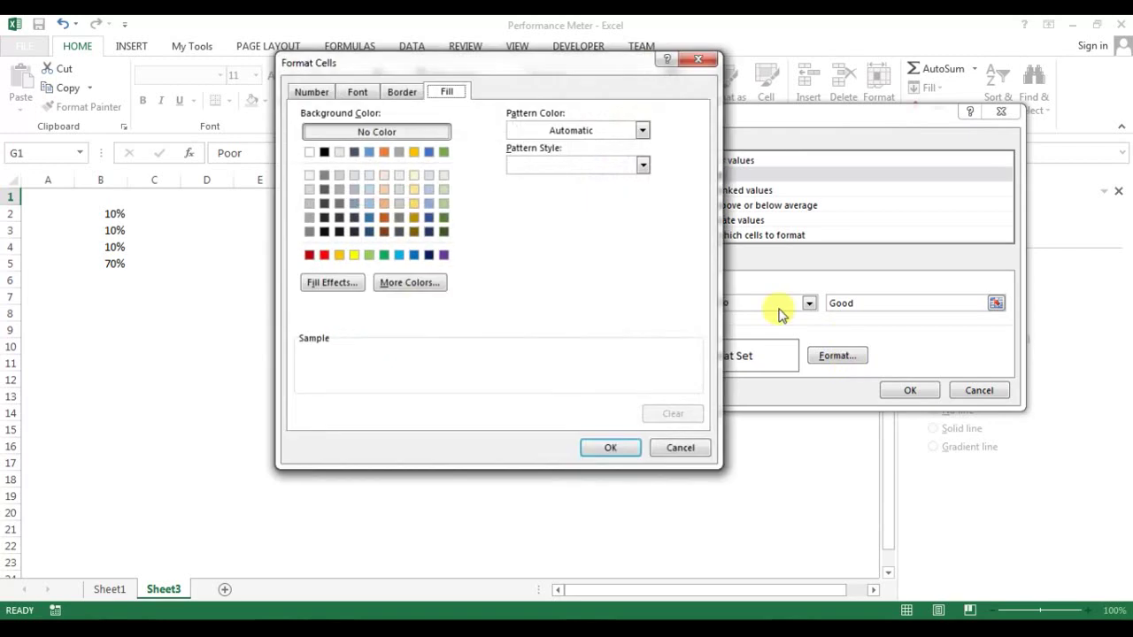
left_click(383, 256)
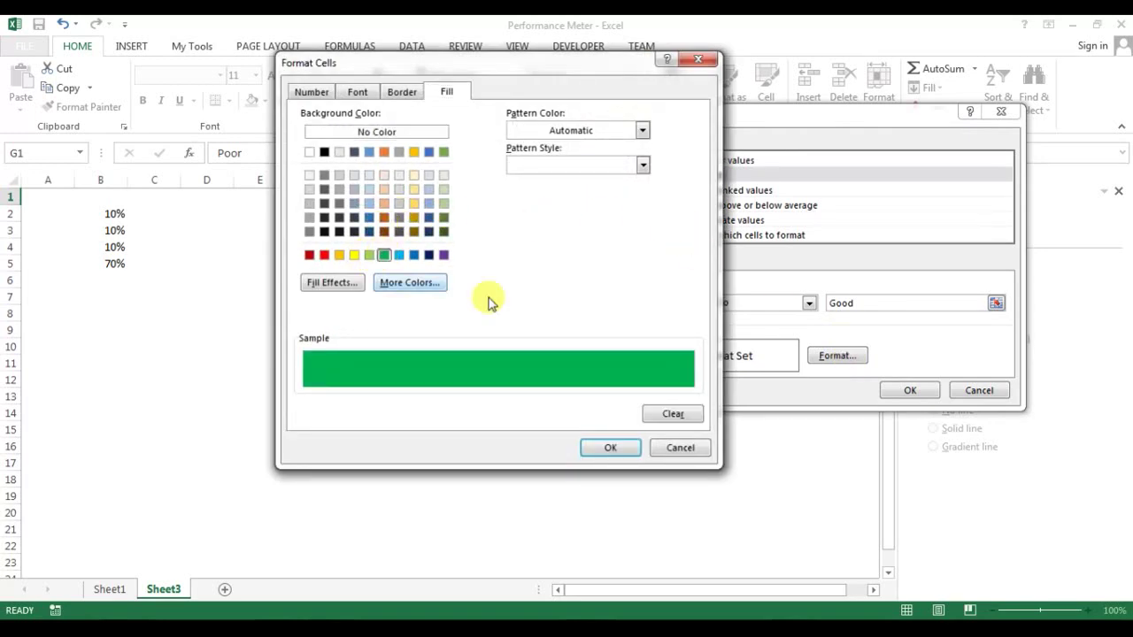
left_click(358, 94)
left_click(443, 92)
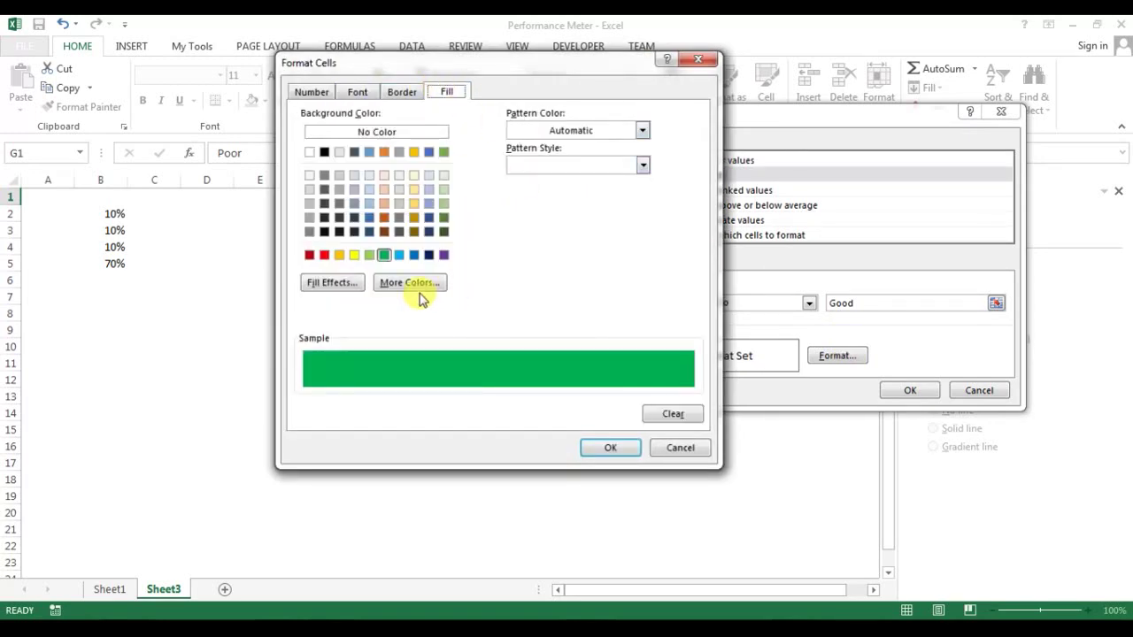
left_click(357, 93)
left_click(584, 230)
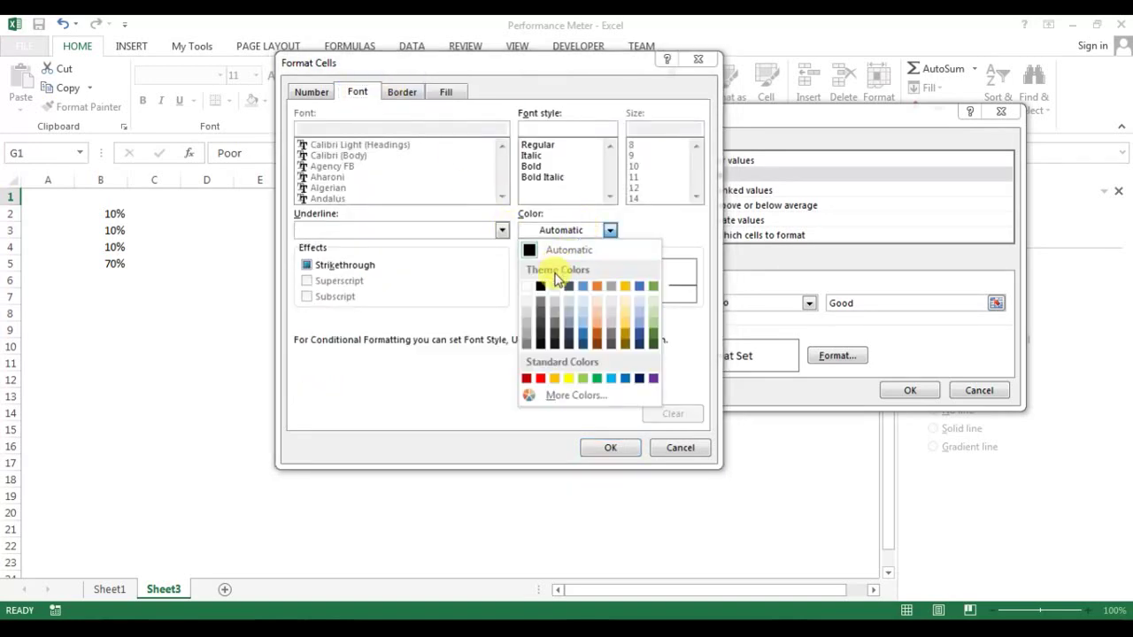
left_click(529, 286)
left_click(609, 447)
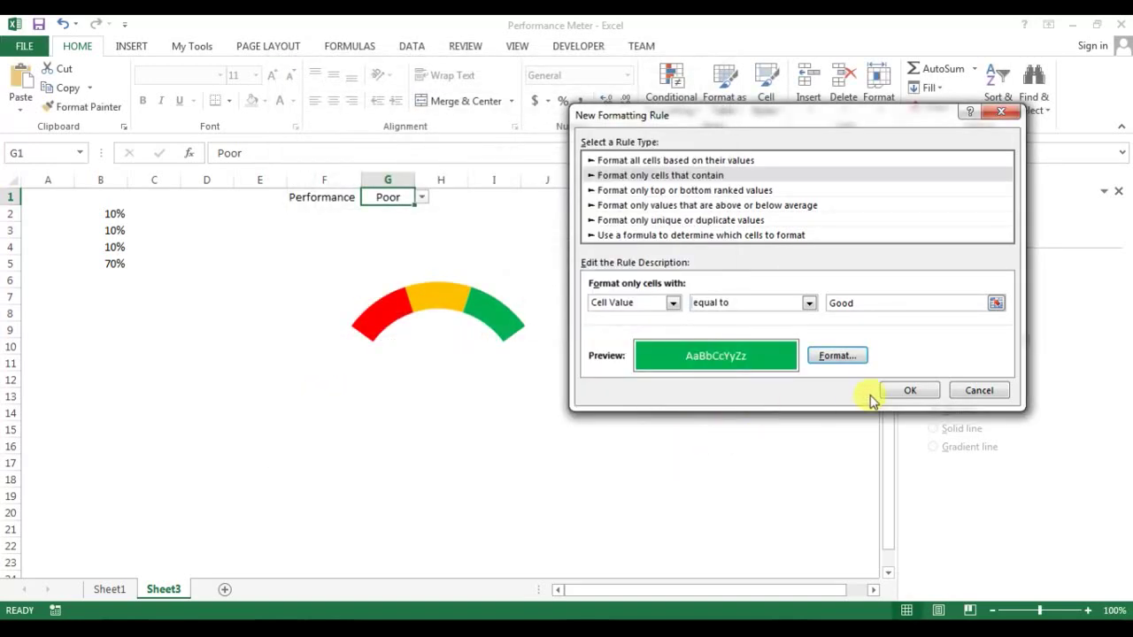
left_click(910, 390)
left_click(584, 396)
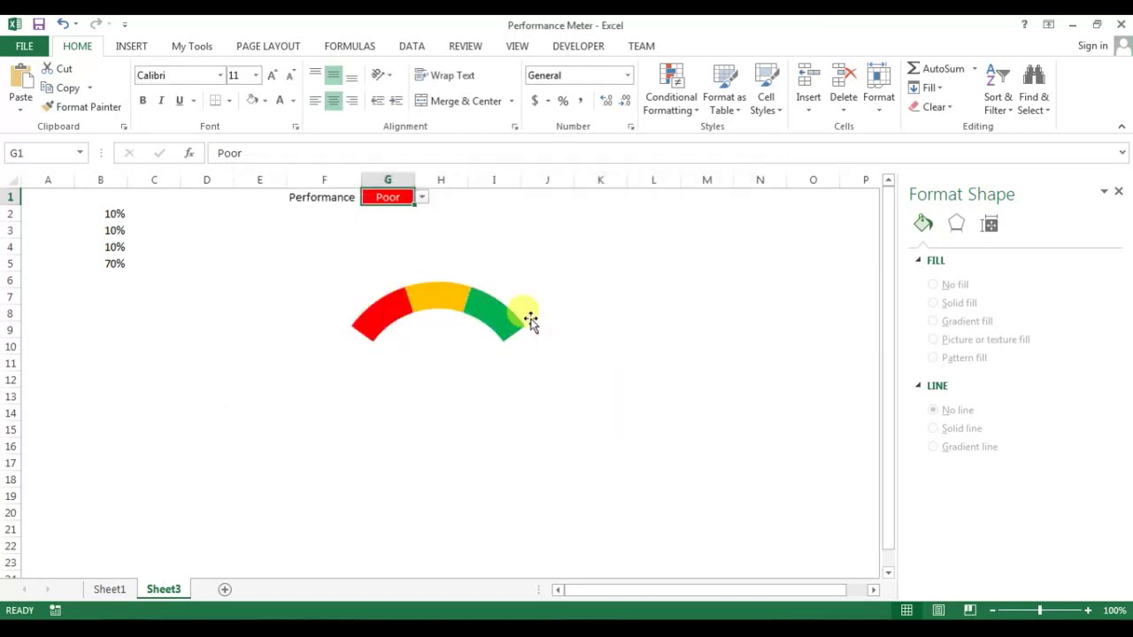
Bold the G1 rating and set it to Average after testing Good
key("ctrl+b")
key("Right")
key("Right")
key("Down")
key("Down")
left_click(403, 196)
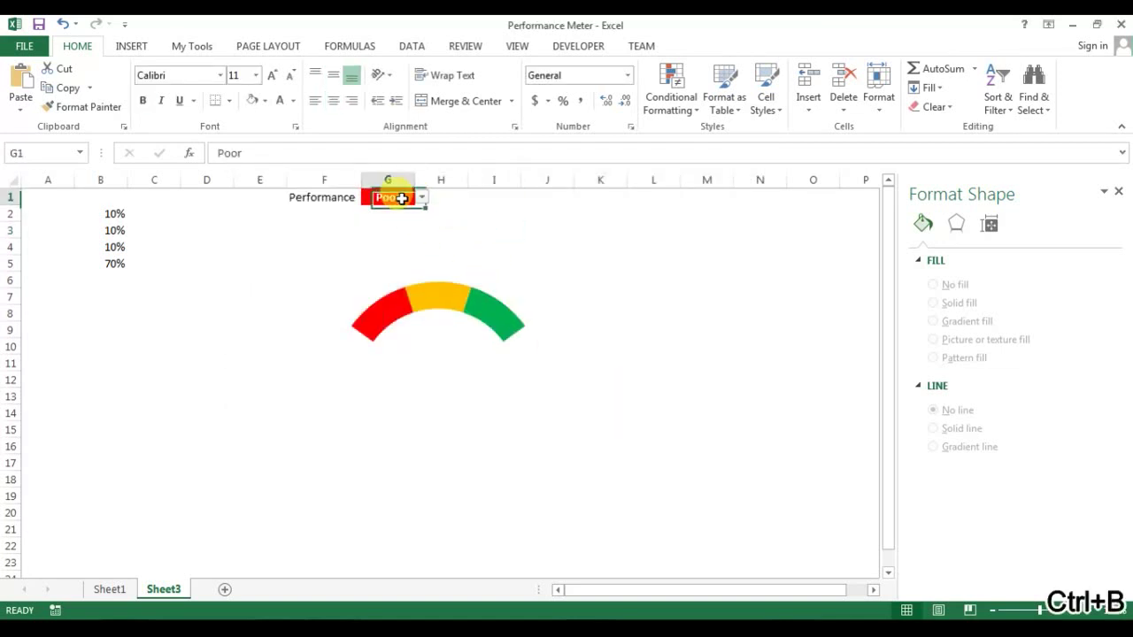
left_click(423, 198)
left_click(404, 230)
left_click(419, 201)
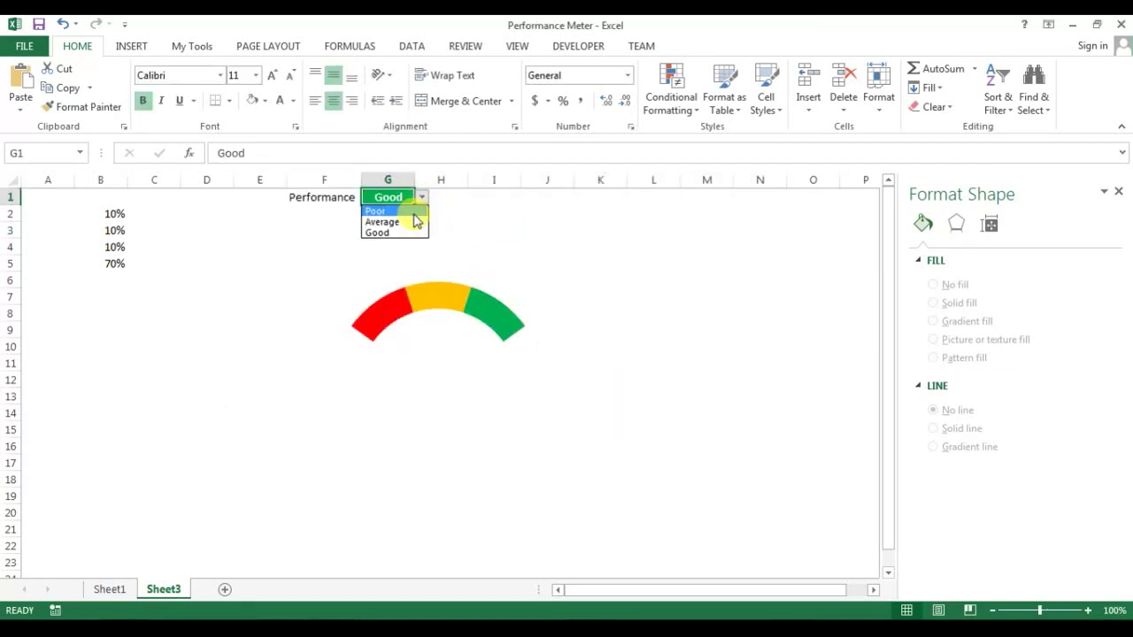
left_click(412, 222)
Widen column G and move the gauge chart up and to the left
left_click_drag(415, 184, 423, 186)
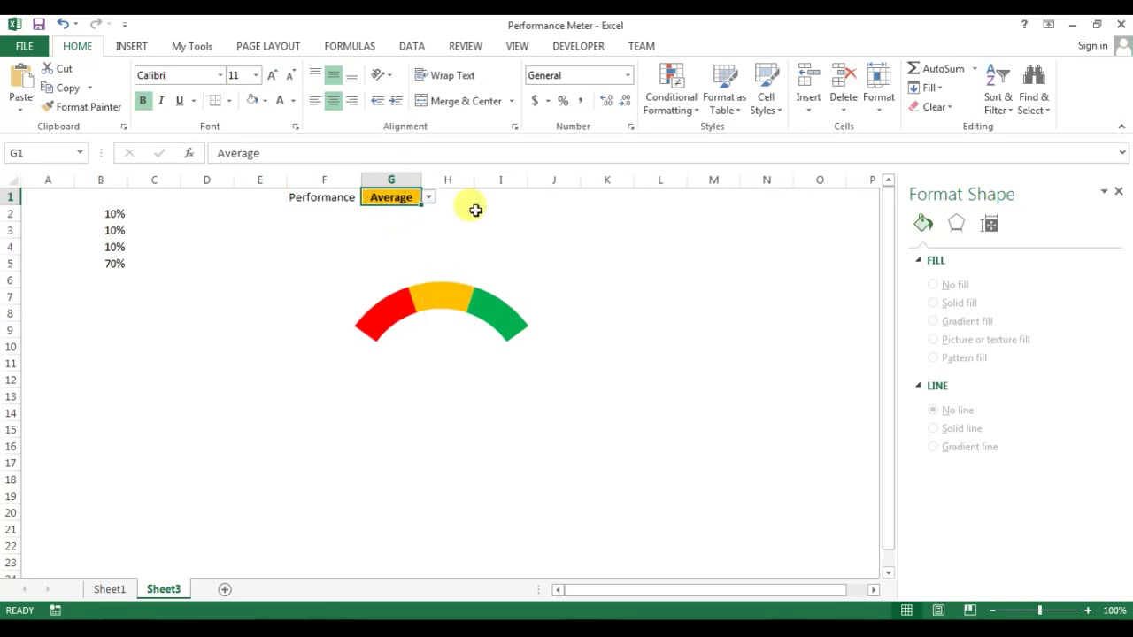
left_click(474, 210)
left_click(435, 281)
left_click_drag(429, 247, 416, 250)
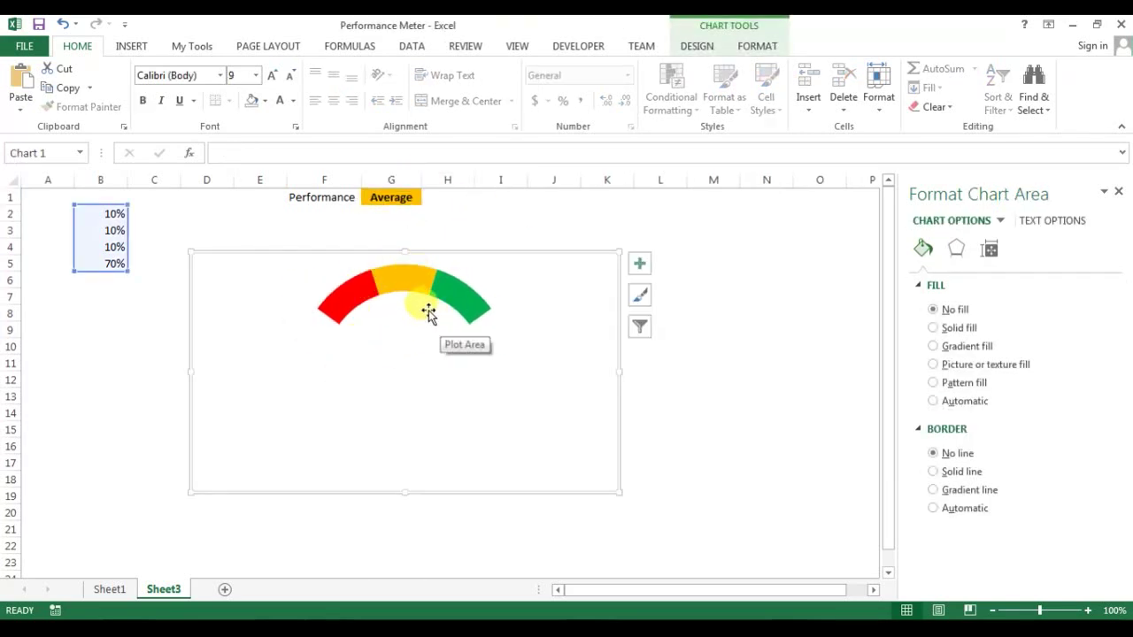
left_click(503, 196)
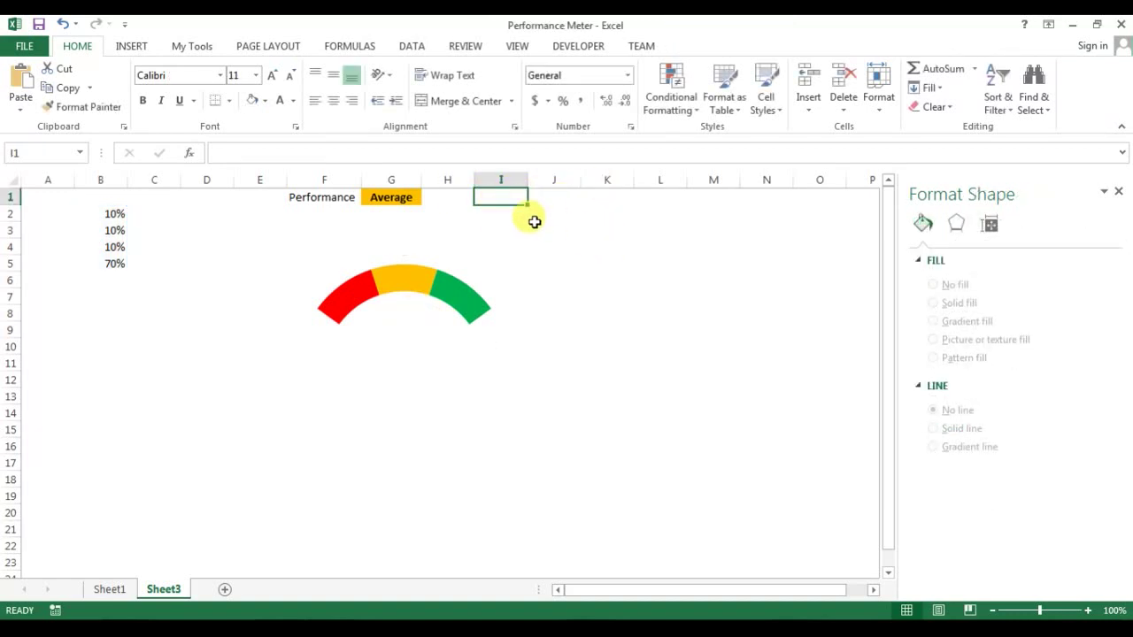
type("=")
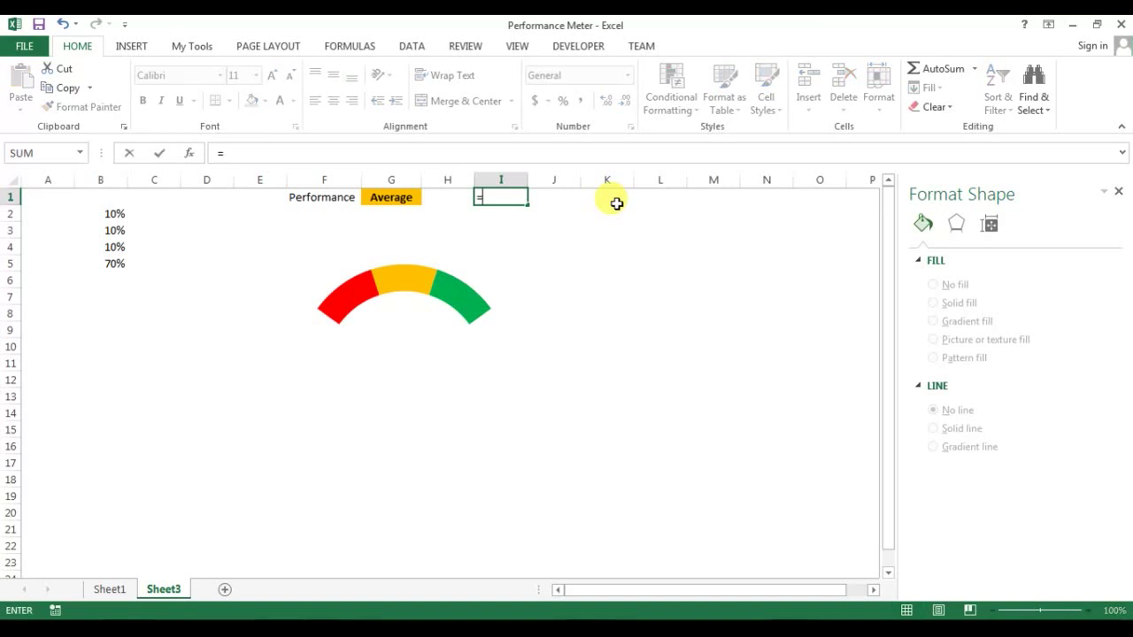
type("if")
key("Tab")
key("Left")
key("Left")
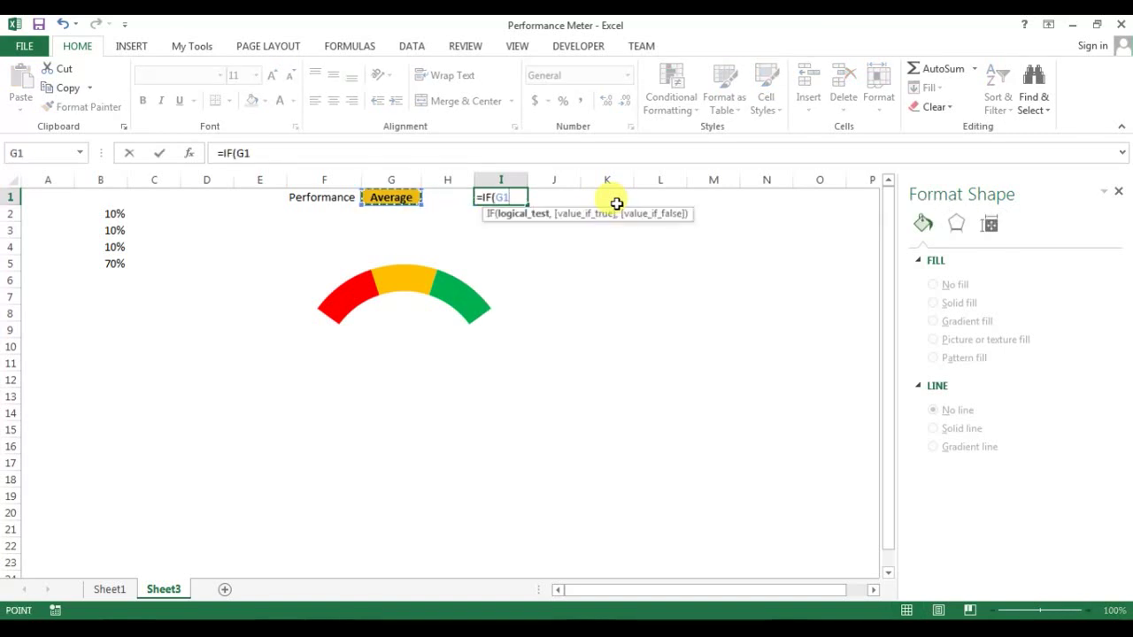
type("=")
key("Escape")
left_click(442, 216)
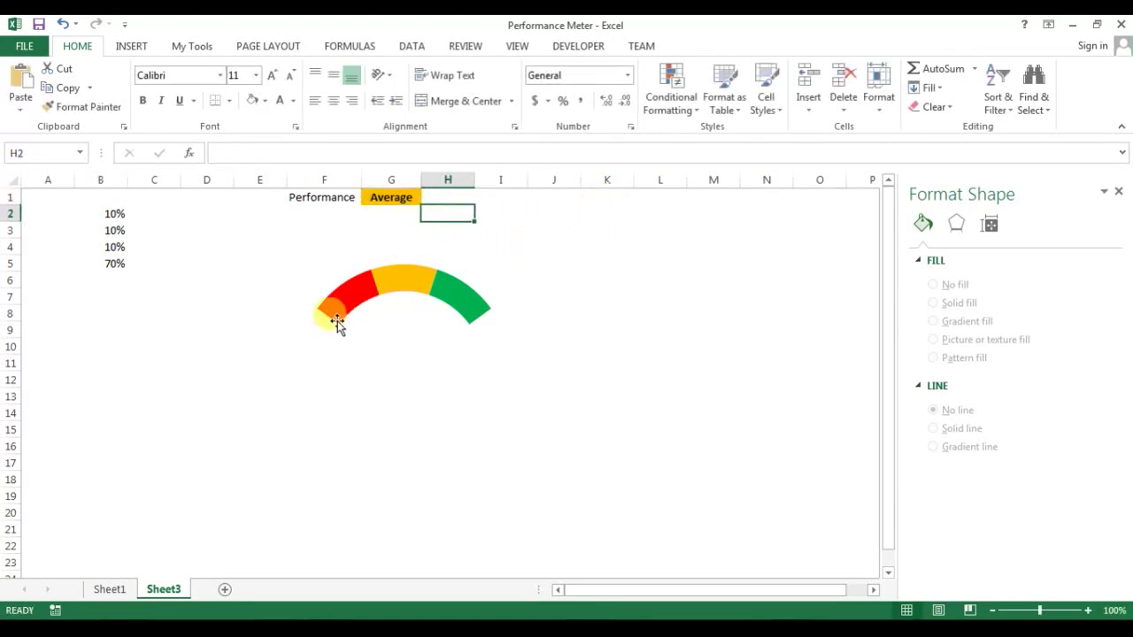
left_click(330, 321)
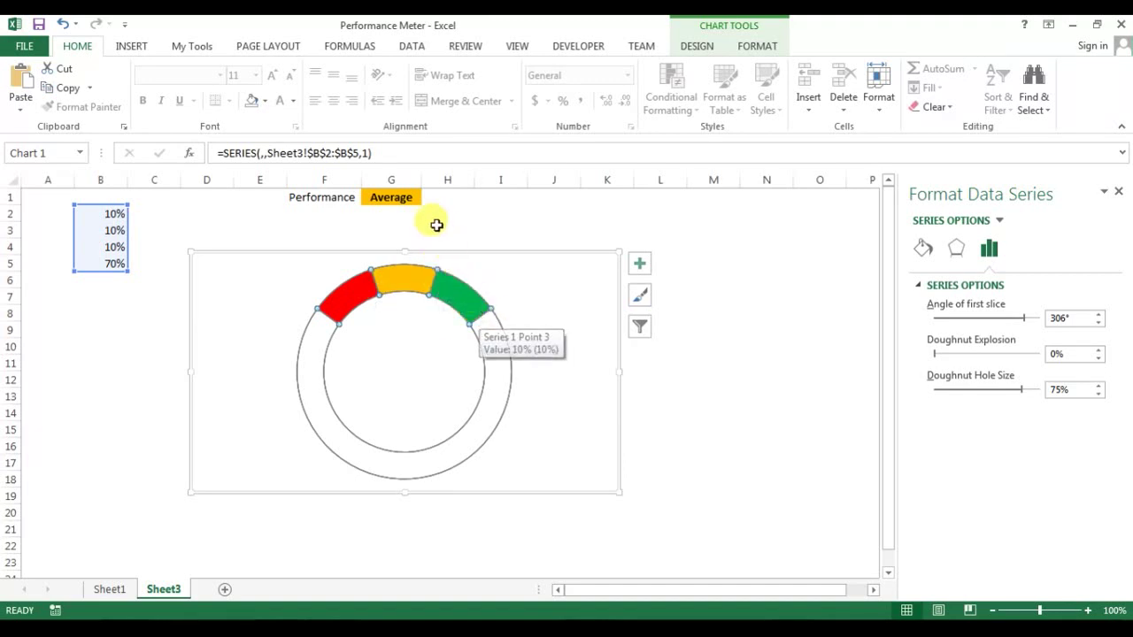
left_click(409, 195)
left_click(427, 197)
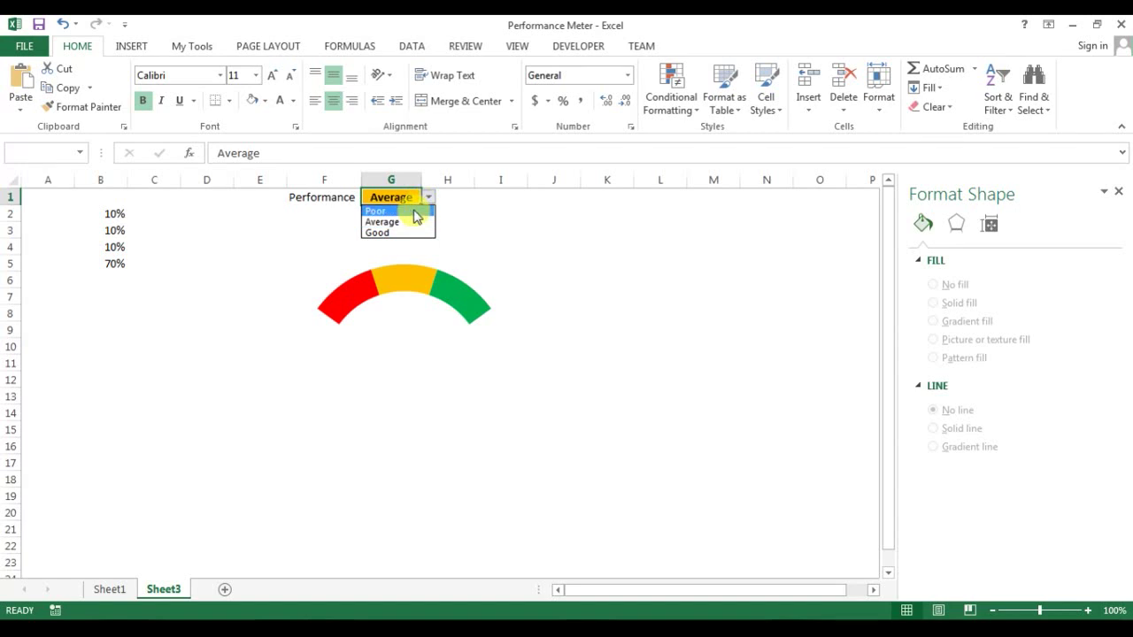
left_click(412, 212)
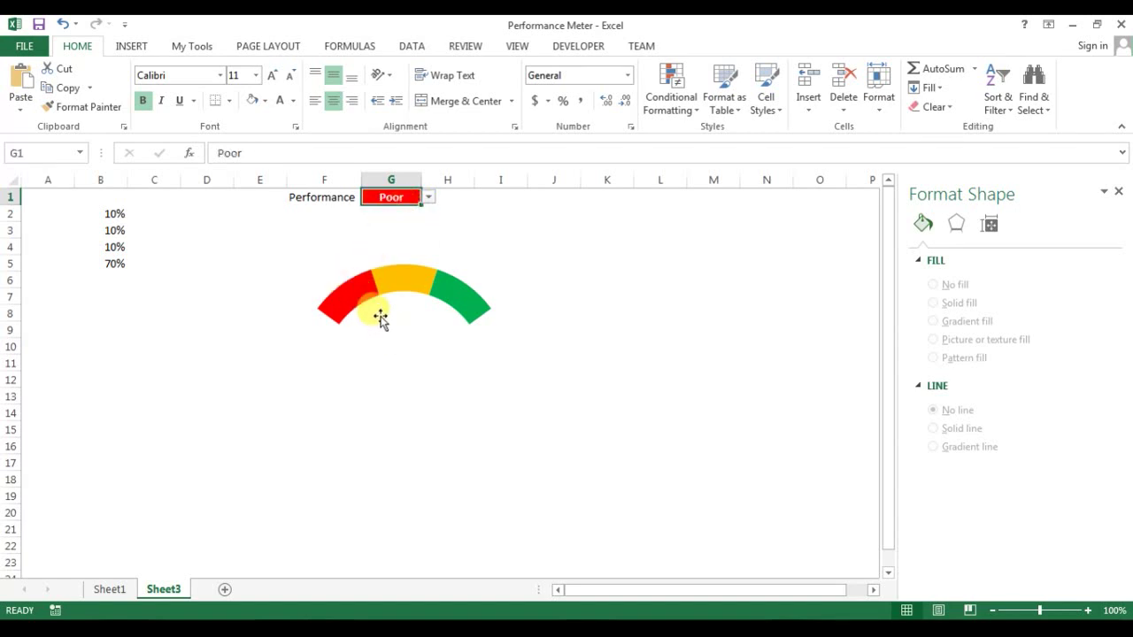
left_click(327, 311)
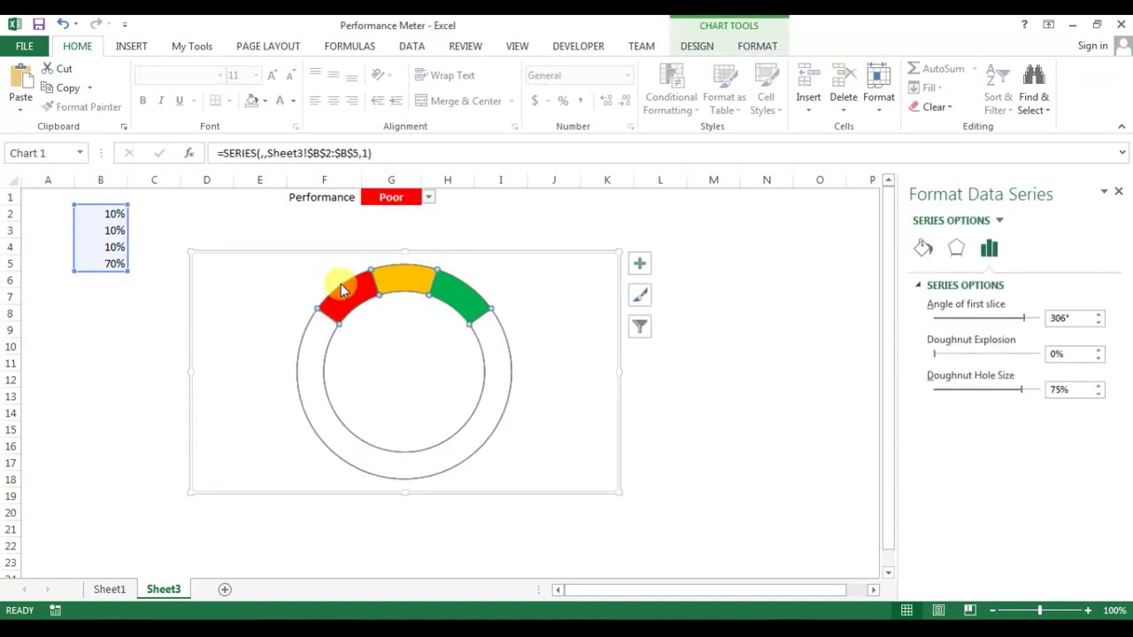
mouse_move(342, 288)
left_click(428, 198)
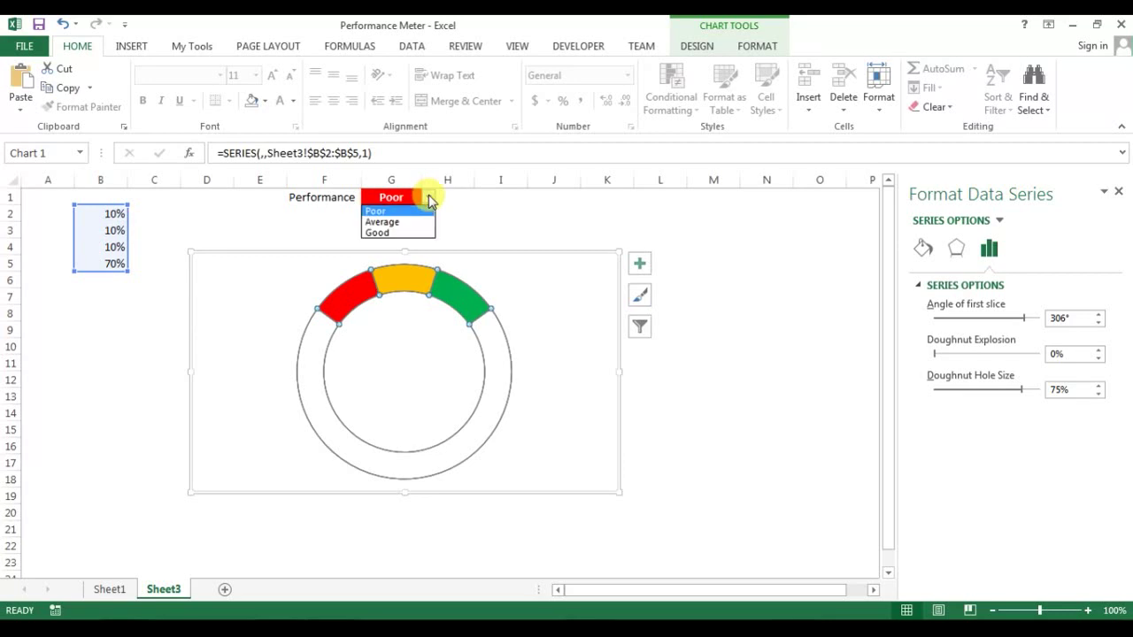
left_click(413, 222)
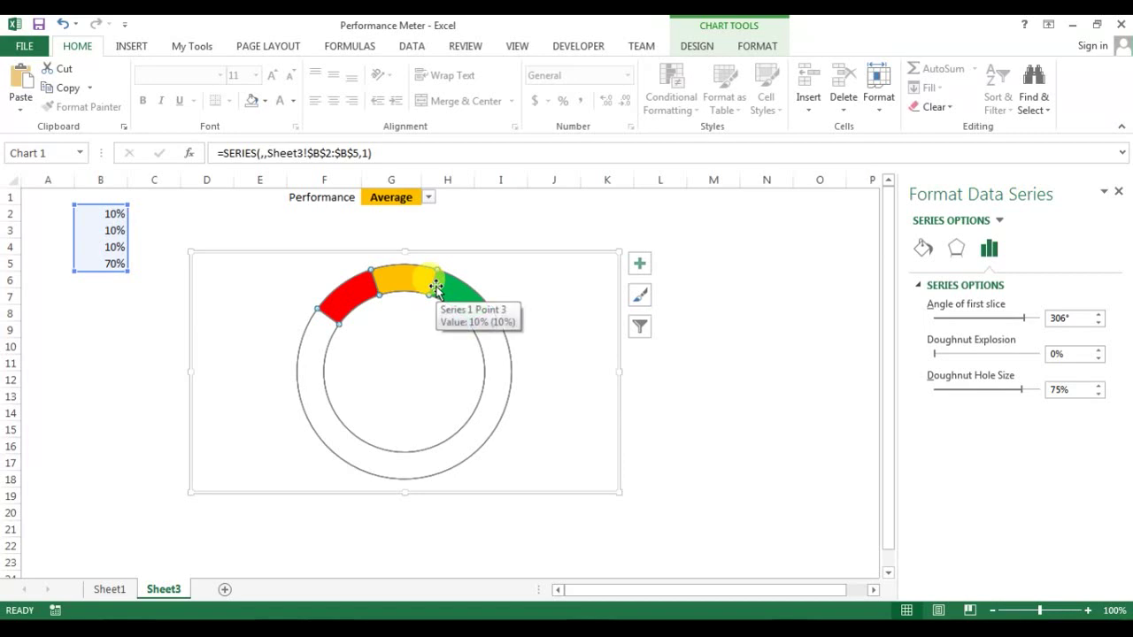
left_click(408, 277)
left_click(458, 281)
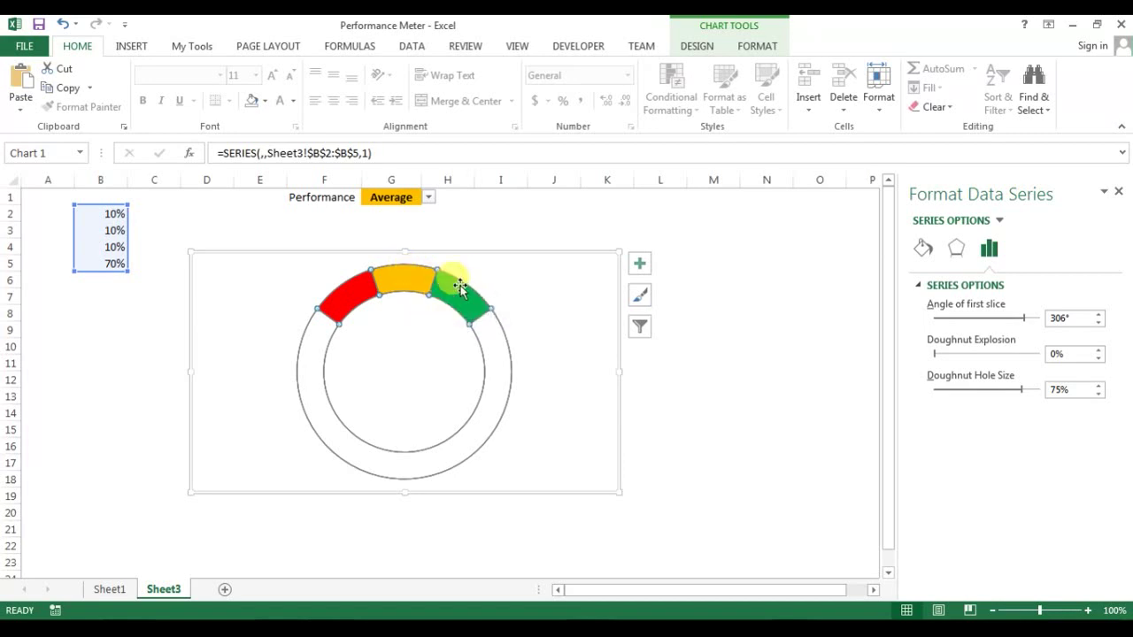
left_click(505, 192)
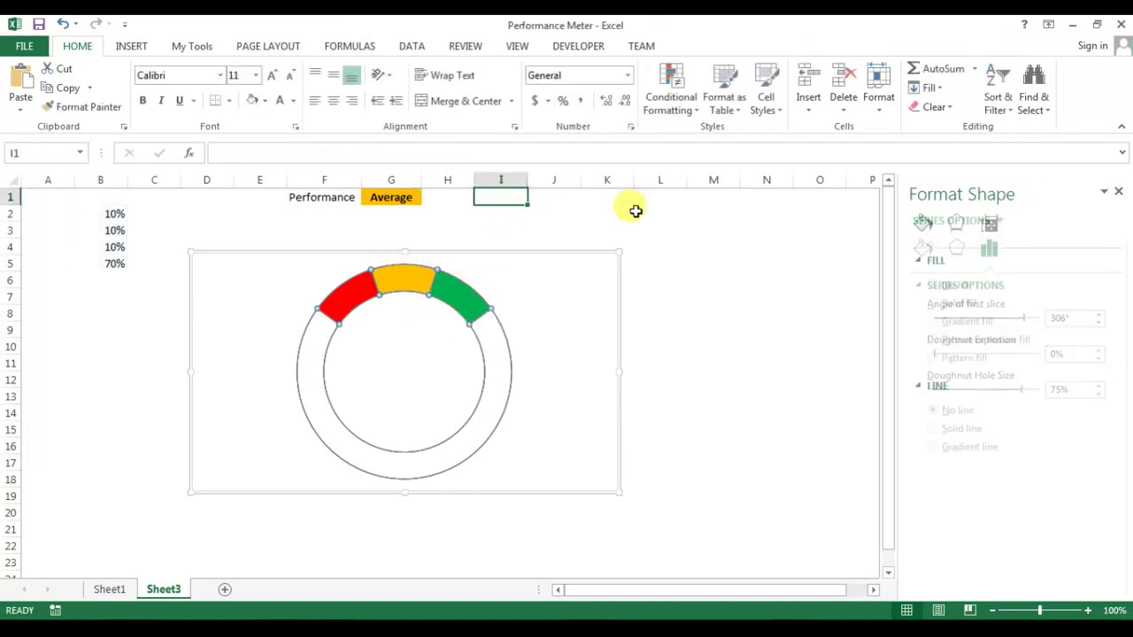
Begin the I1 formula as =IF(G1="Poor",5%,IF(
type("=if")
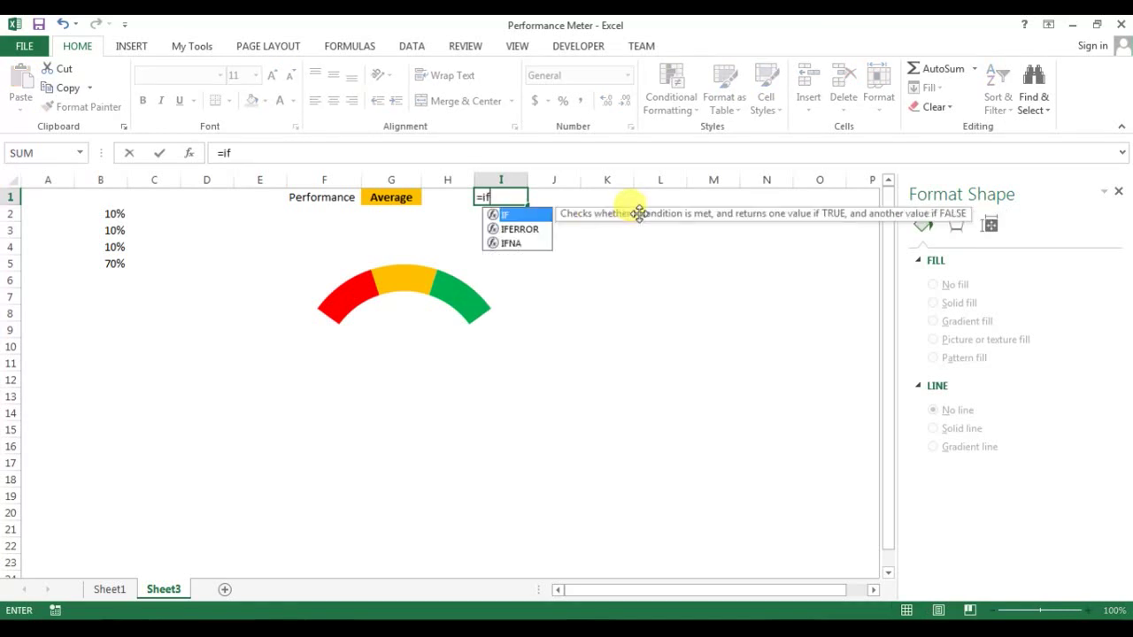
key("Tab")
key("Left")
key("Left")
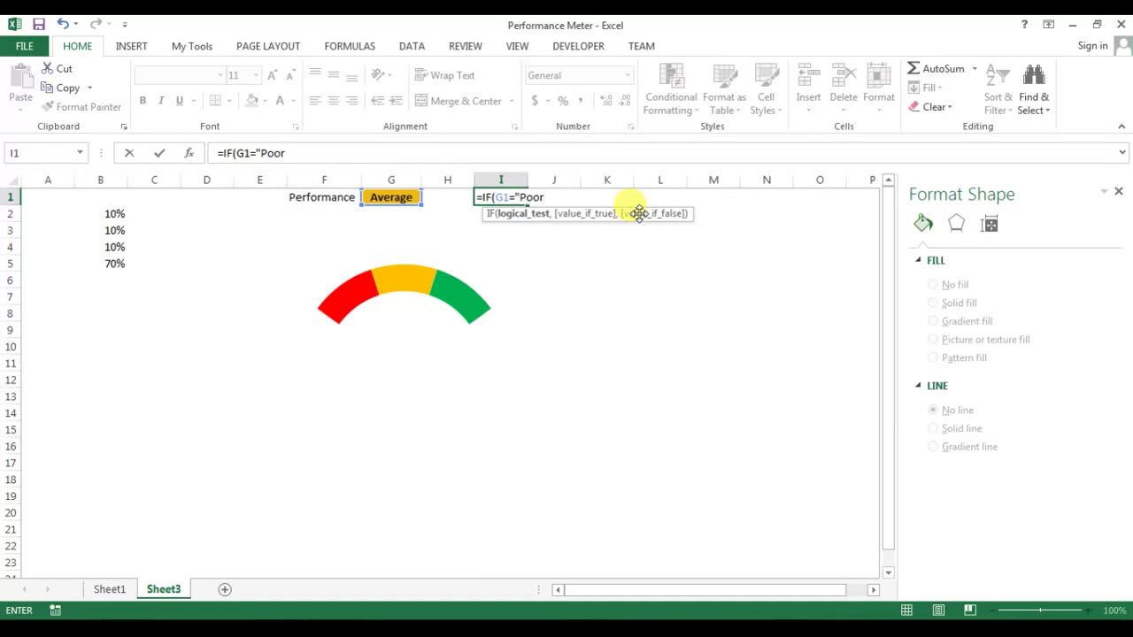
type("=\"Poor\",")
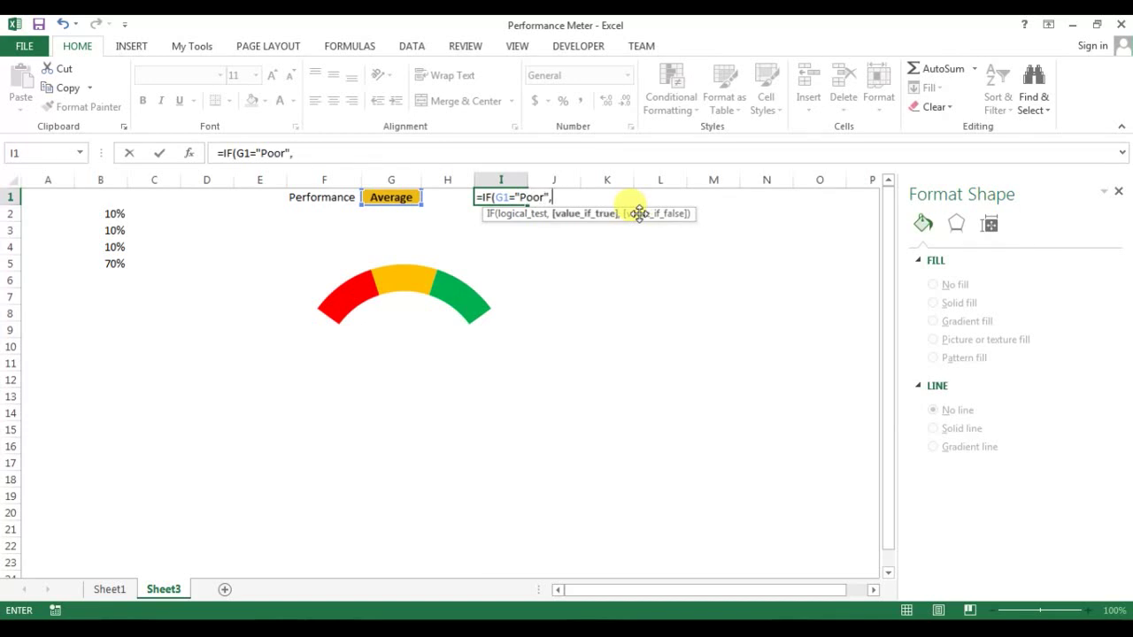
type("5%a")
key("Escape")
key("BackSpace")
type(",if")
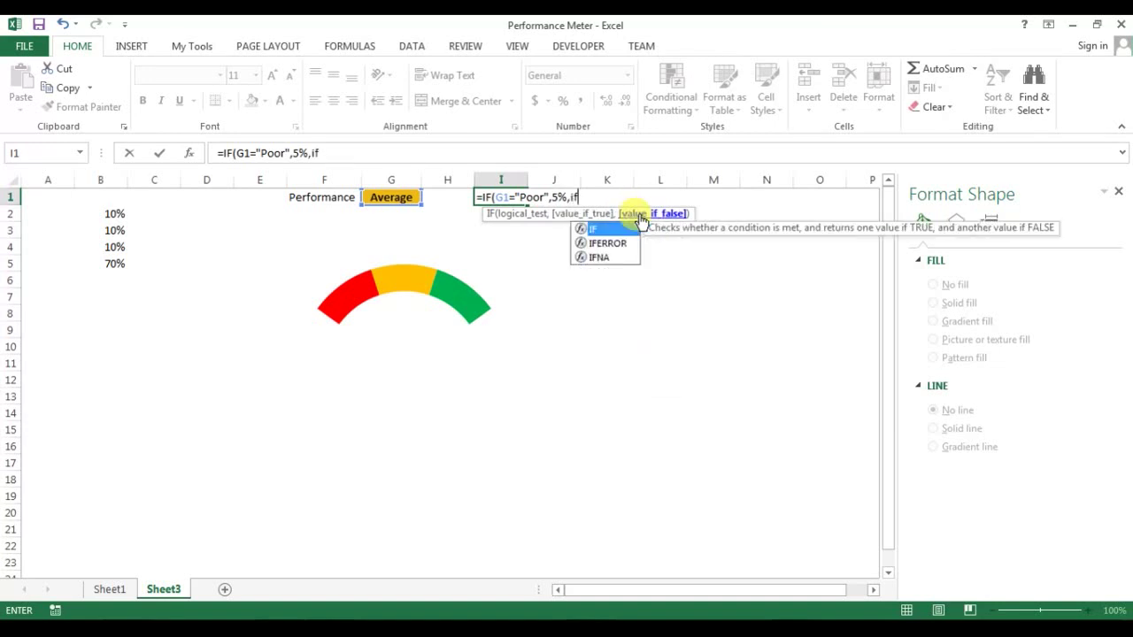
type("(")
Add the nested "Agerage" 15% and "Green" 25% conditions with 0% fallback, and enter it
left_click(401, 198)
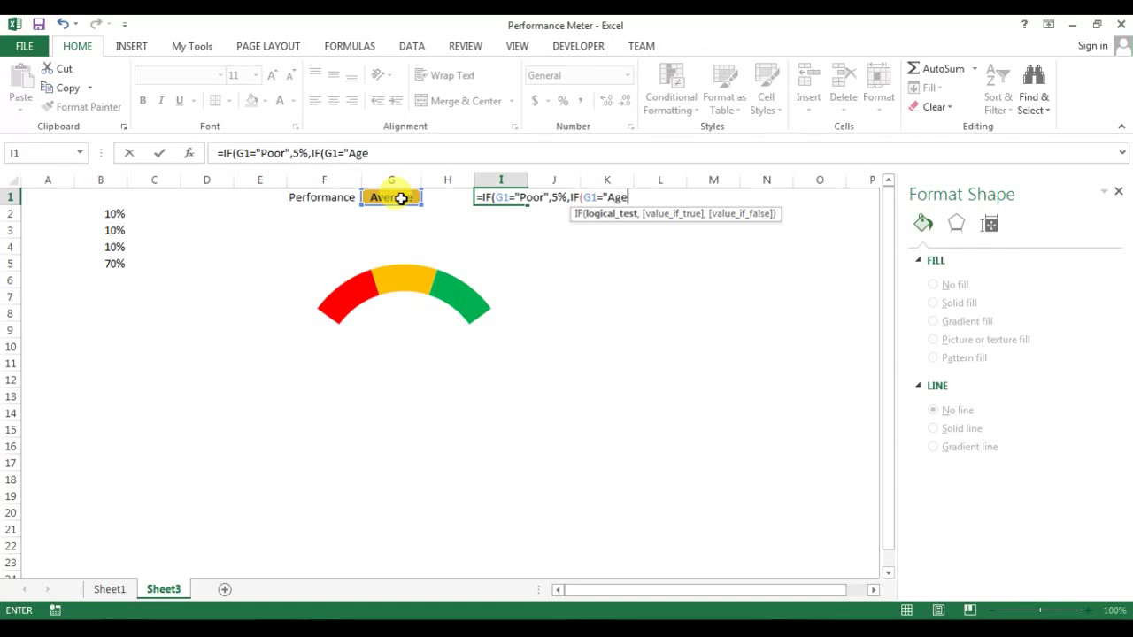
type("=\"Agerage\",")
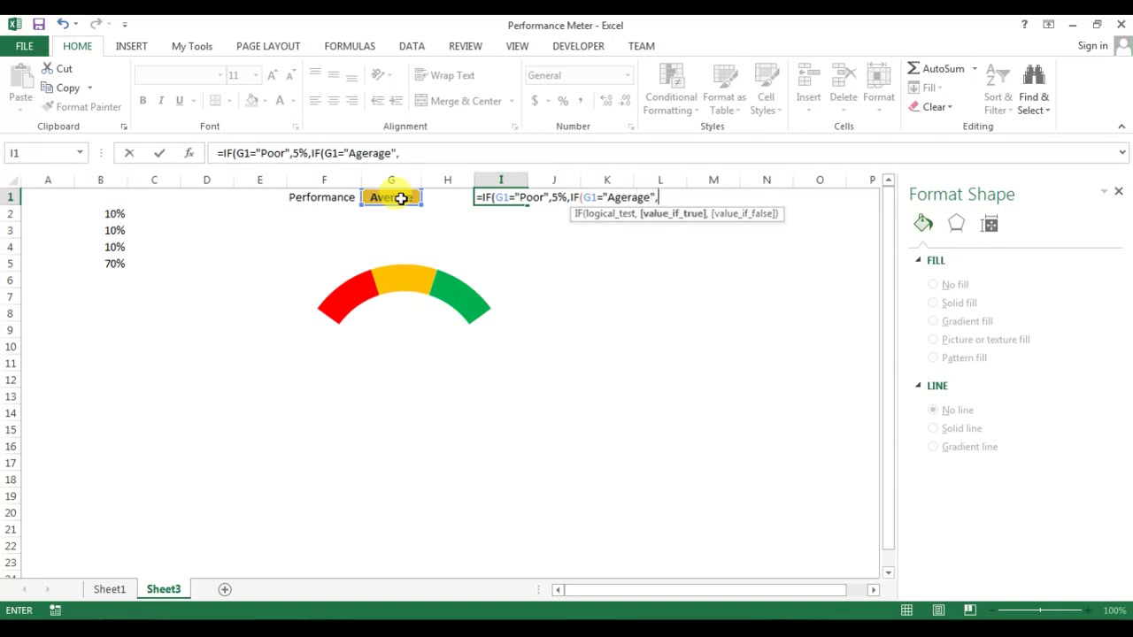
type("15%,IF(")
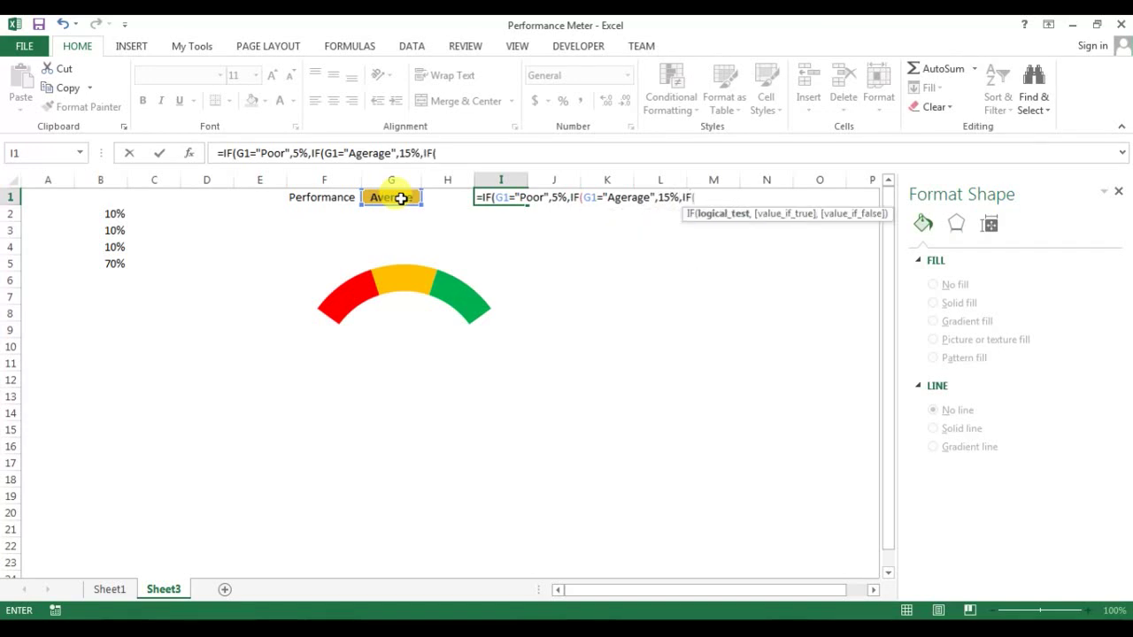
left_click(401, 198)
type("=\"Green,25%,0%")
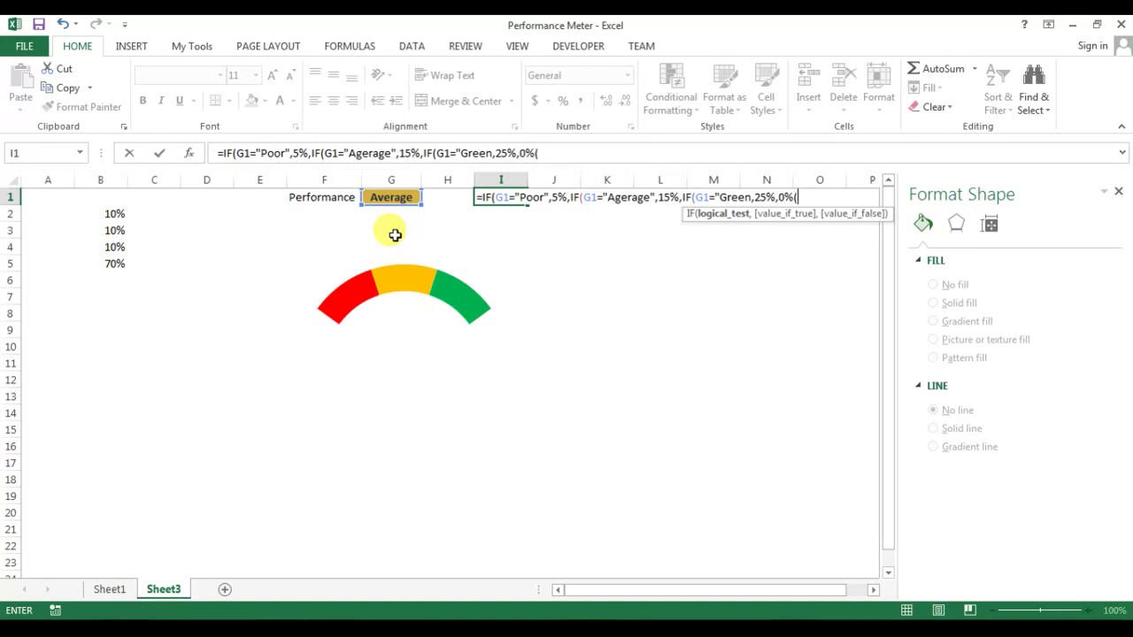
key("Return")
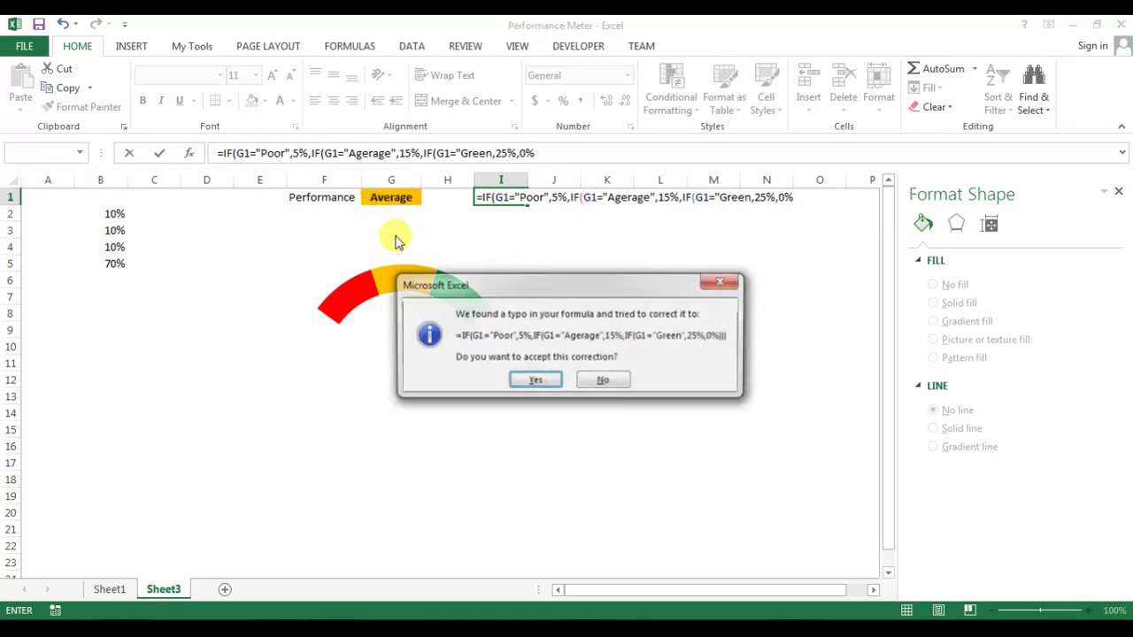
key("Return")
left_click(512, 193)
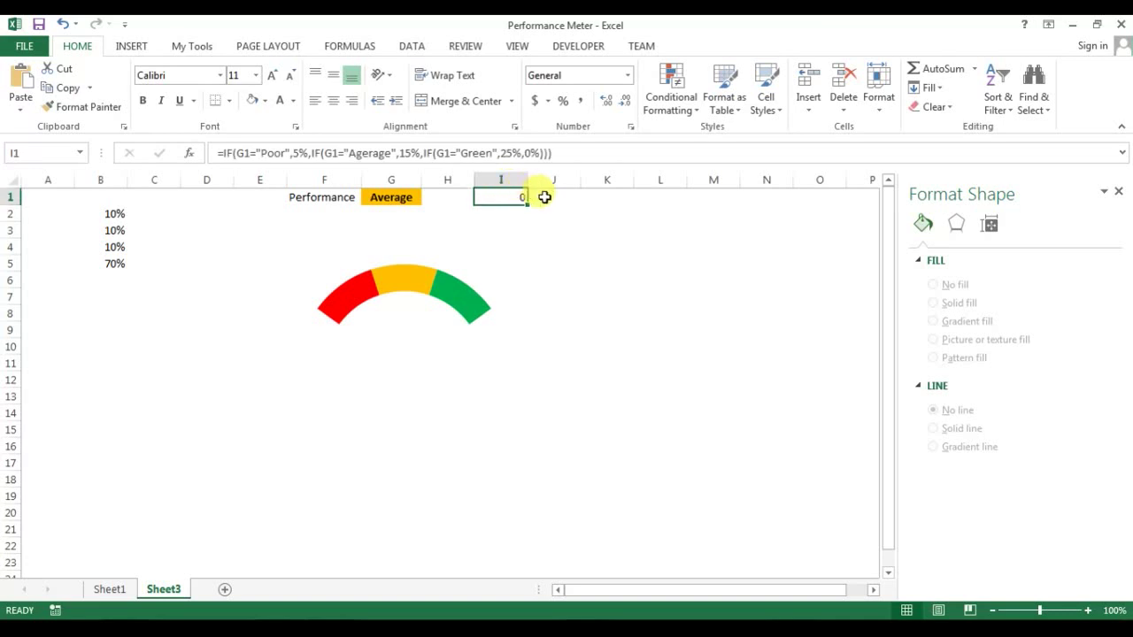
Correct "Agerage" to "Average" in I1's formula and format I1 as a percentage
left_click(404, 197)
left_click(520, 198)
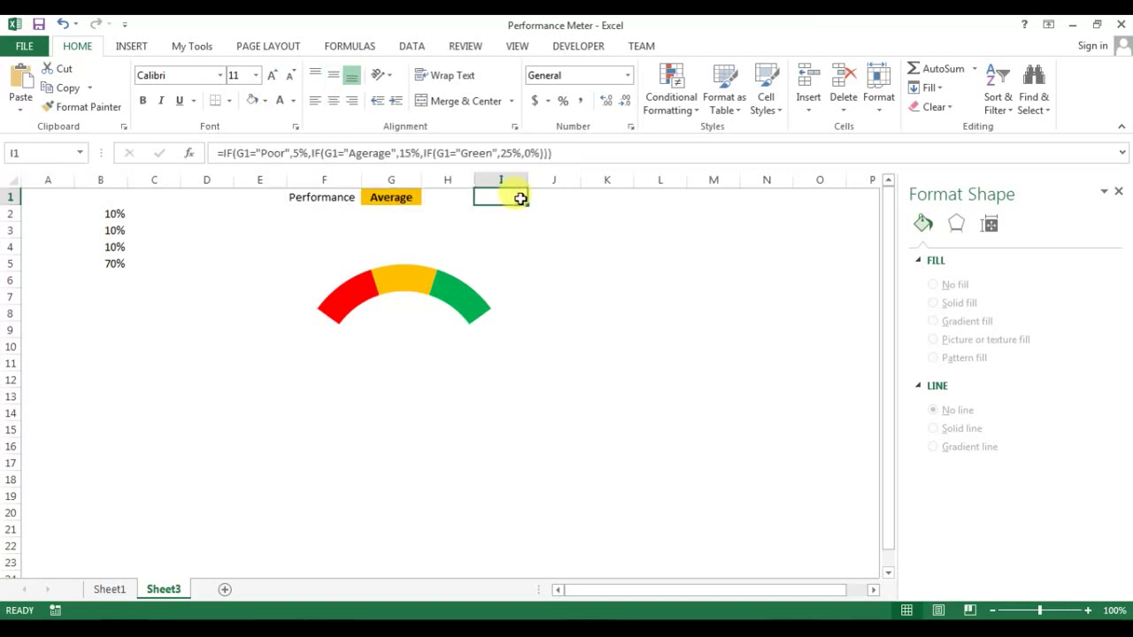
left_click(368, 153)
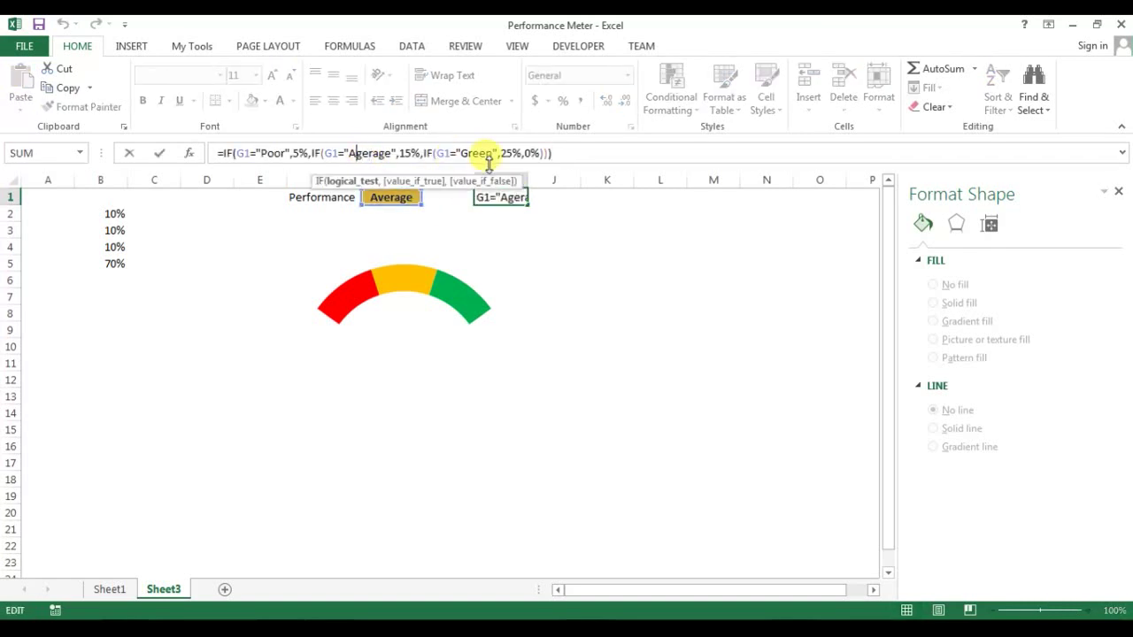
key("BackSpace")
type("v")
key("Return")
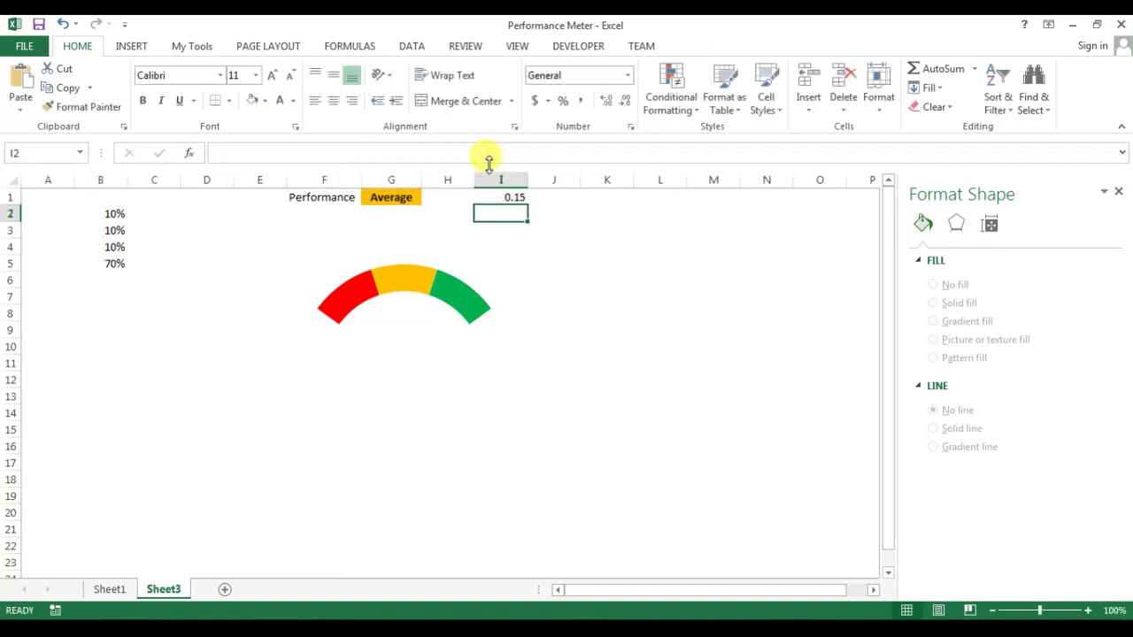
left_click(518, 197)
key("ctrl+shift+5")
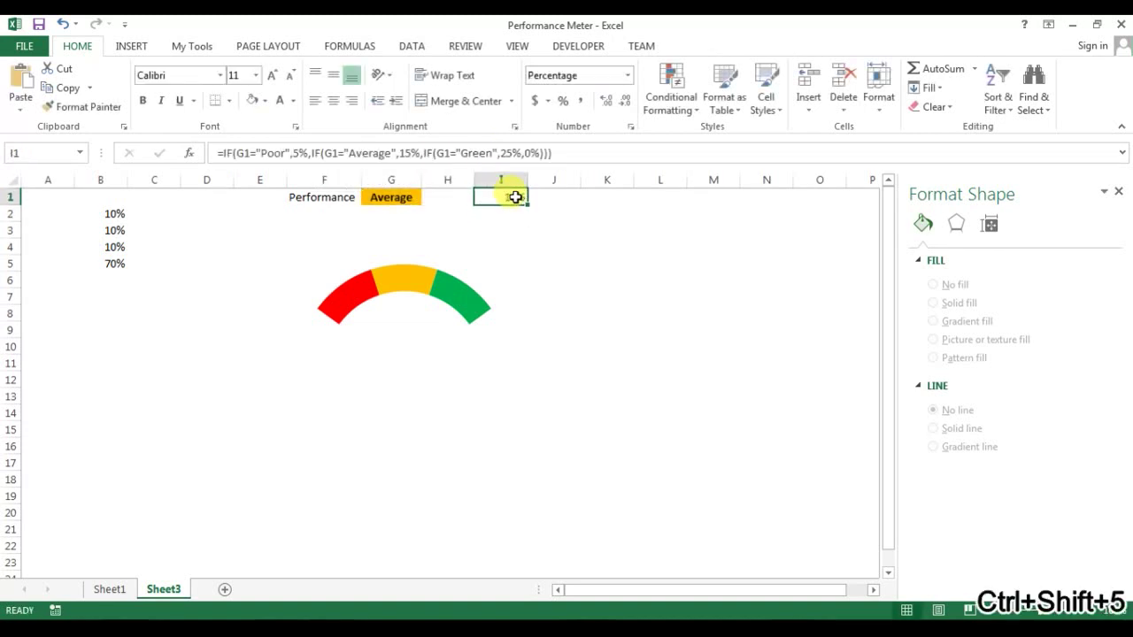
Test the formula by setting G1 to Poor, Average, then Good
left_click(394, 197)
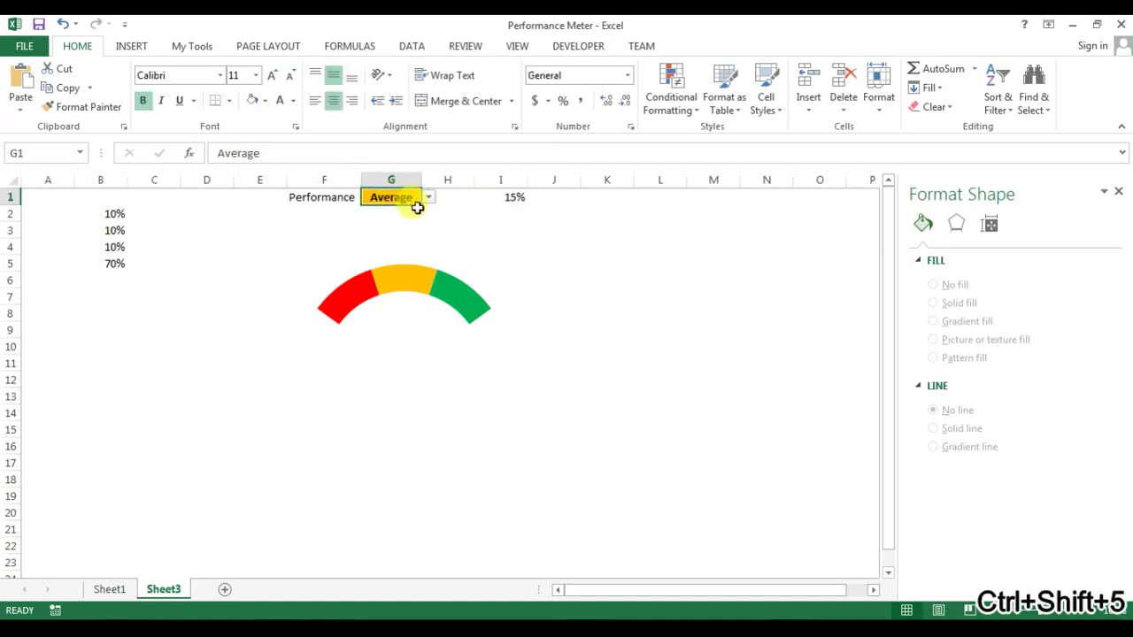
left_click(428, 197)
left_click(420, 210)
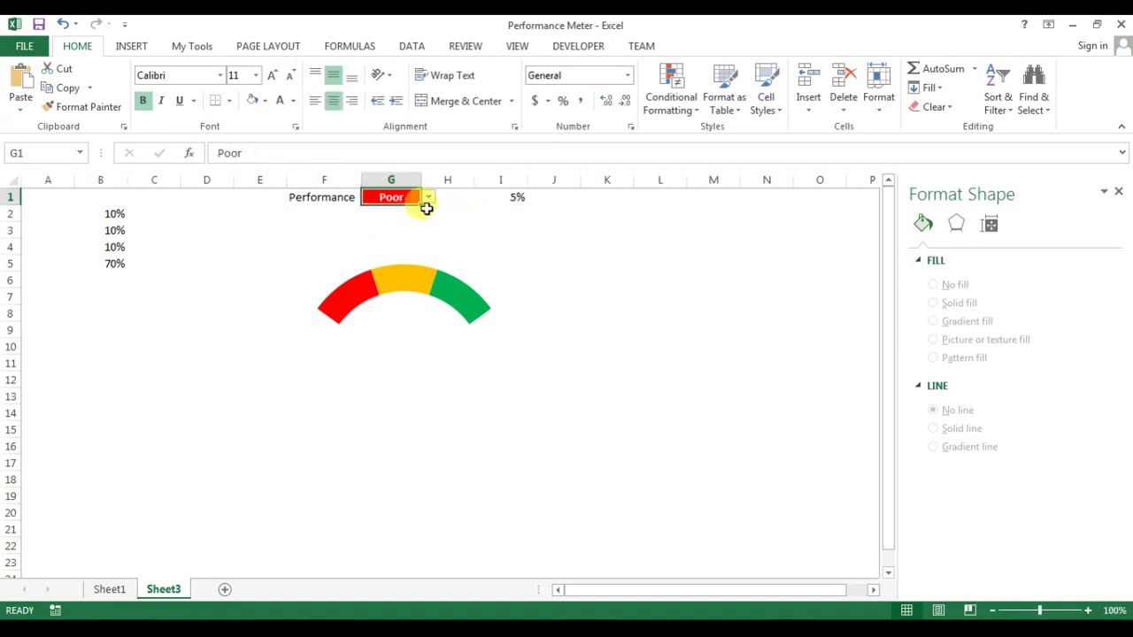
left_click(429, 197)
left_click(423, 222)
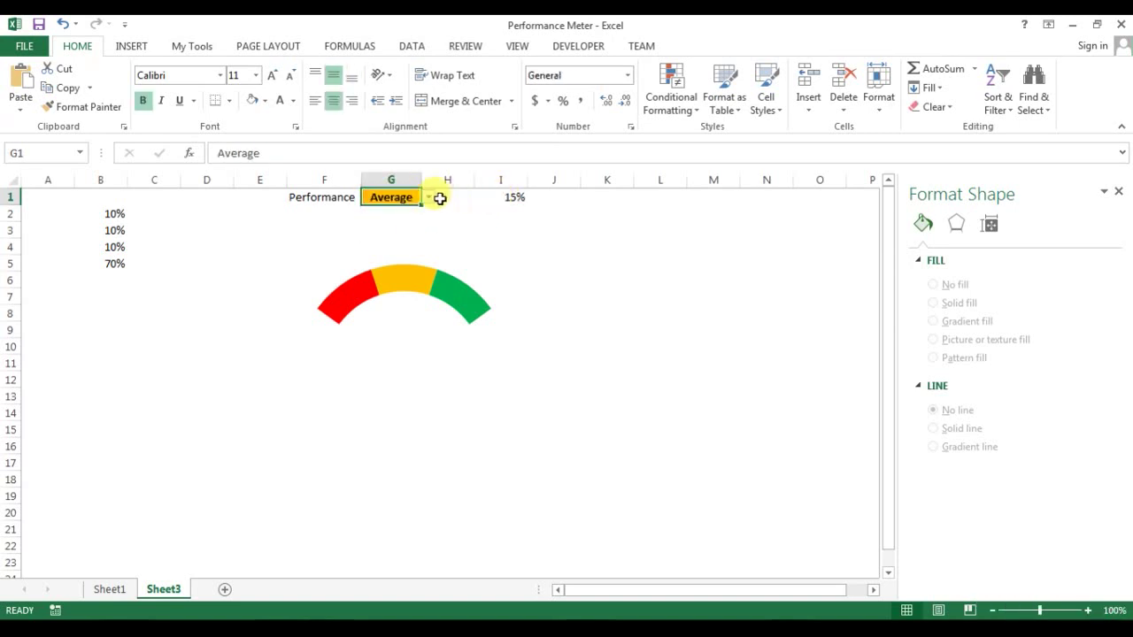
left_click(428, 198)
left_click(400, 232)
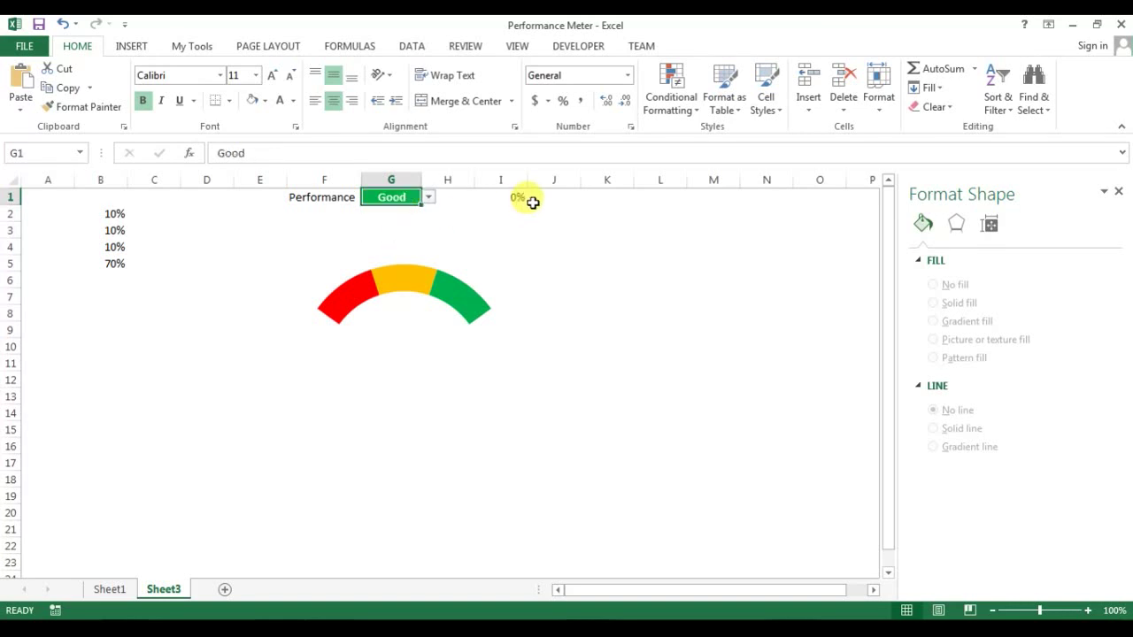
Change "Green" to "Good" in I1's formula
left_click(495, 199)
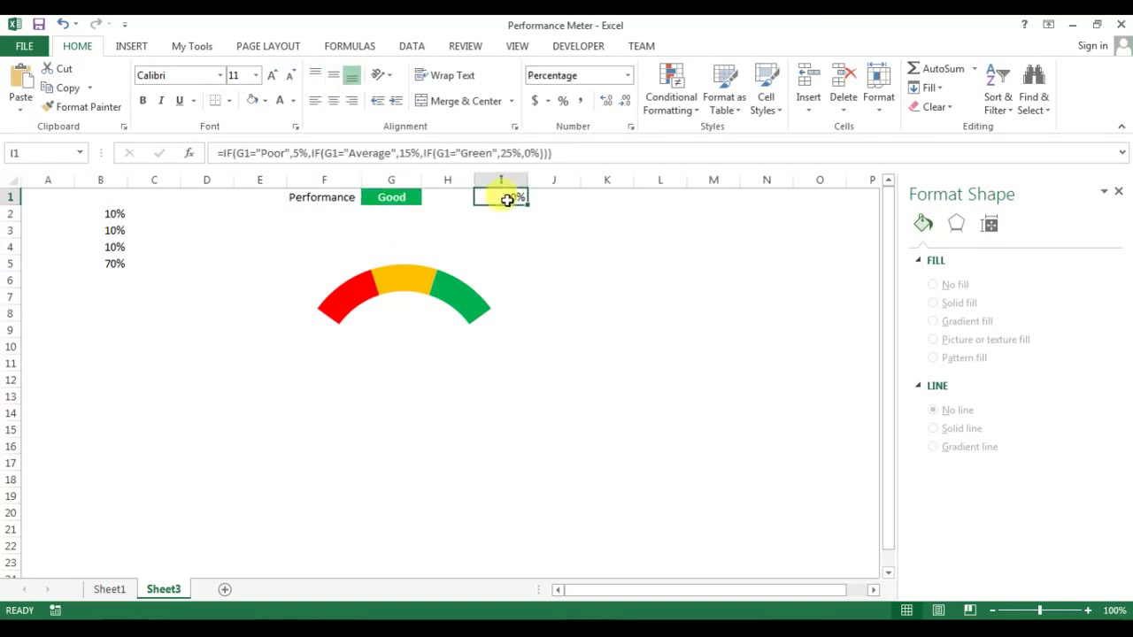
left_click(492, 152)
left_click_drag(492, 152, 475, 149)
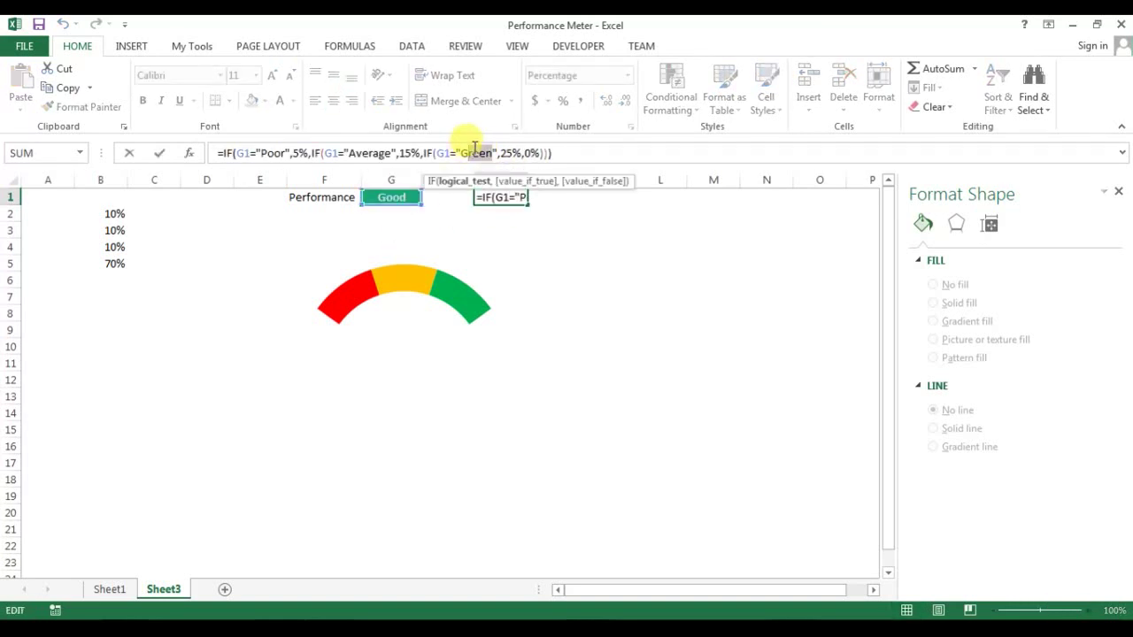
type("ood")
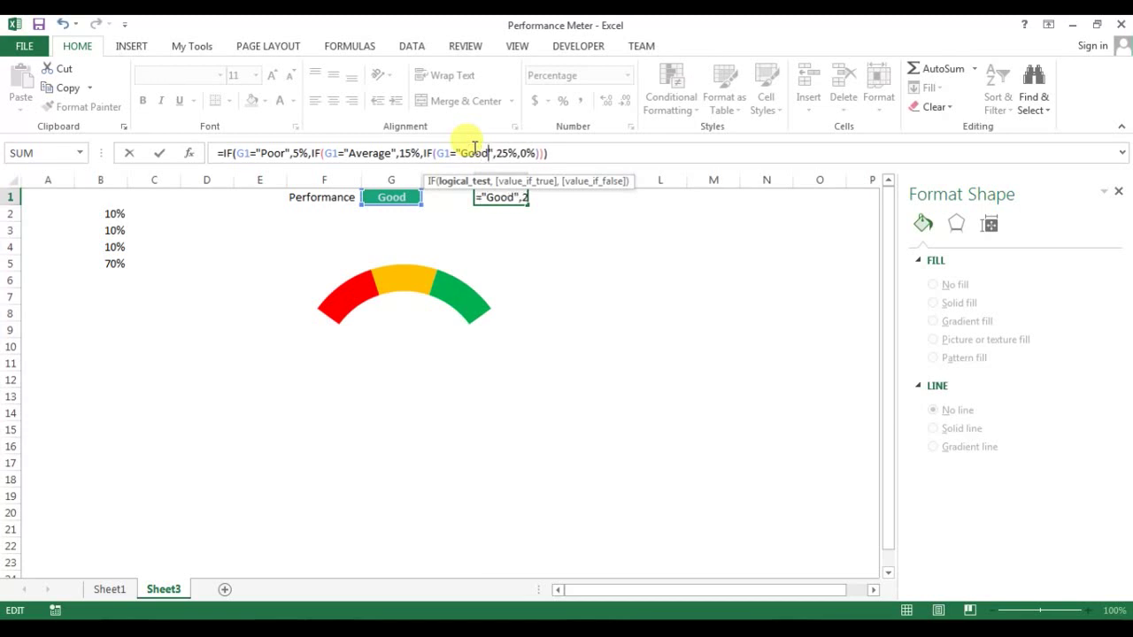
key("Return")
left_click_drag(511, 195, 554, 196)
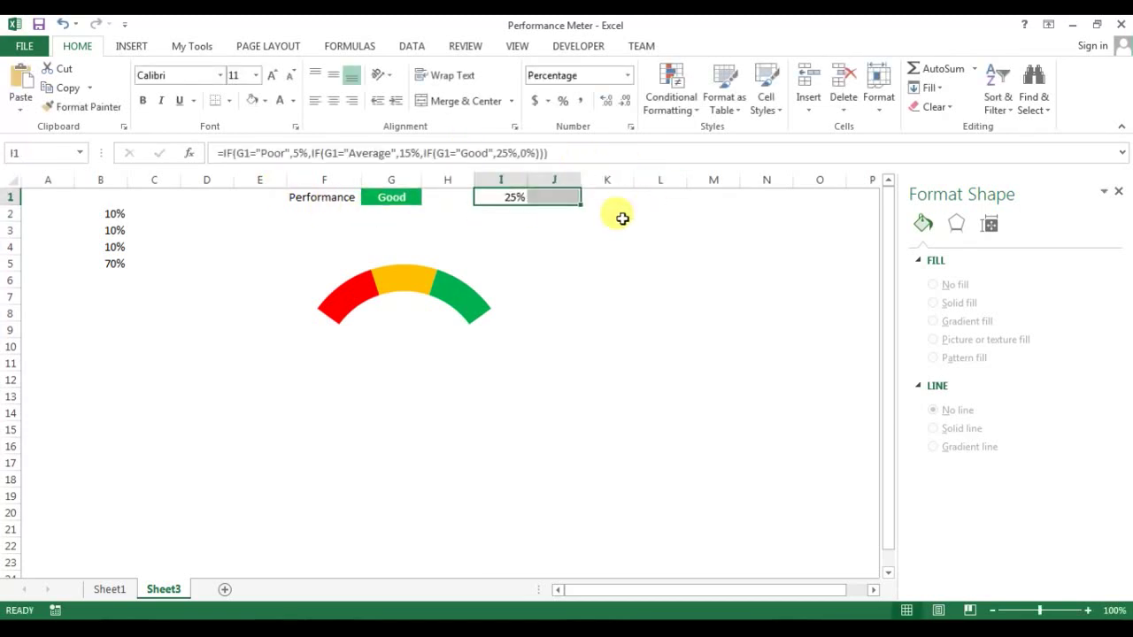
left_click(549, 197)
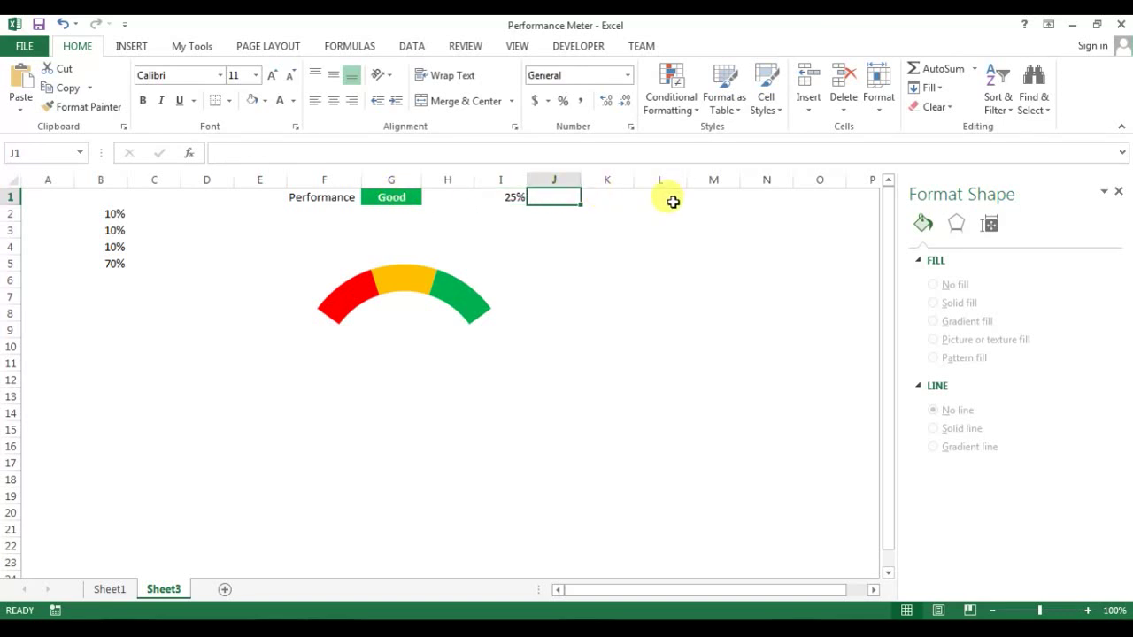
Enter 0.5% in J1 and =1-SUM(I1:J1) in K1
type(".")
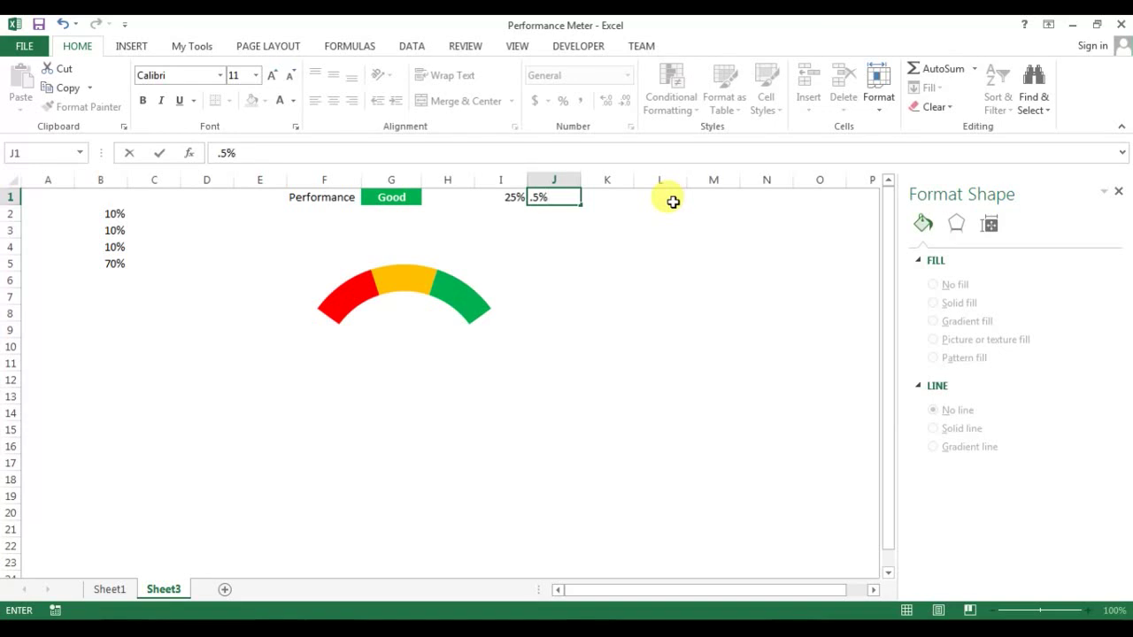
type("5%")
key("Return")
left_click(606, 196)
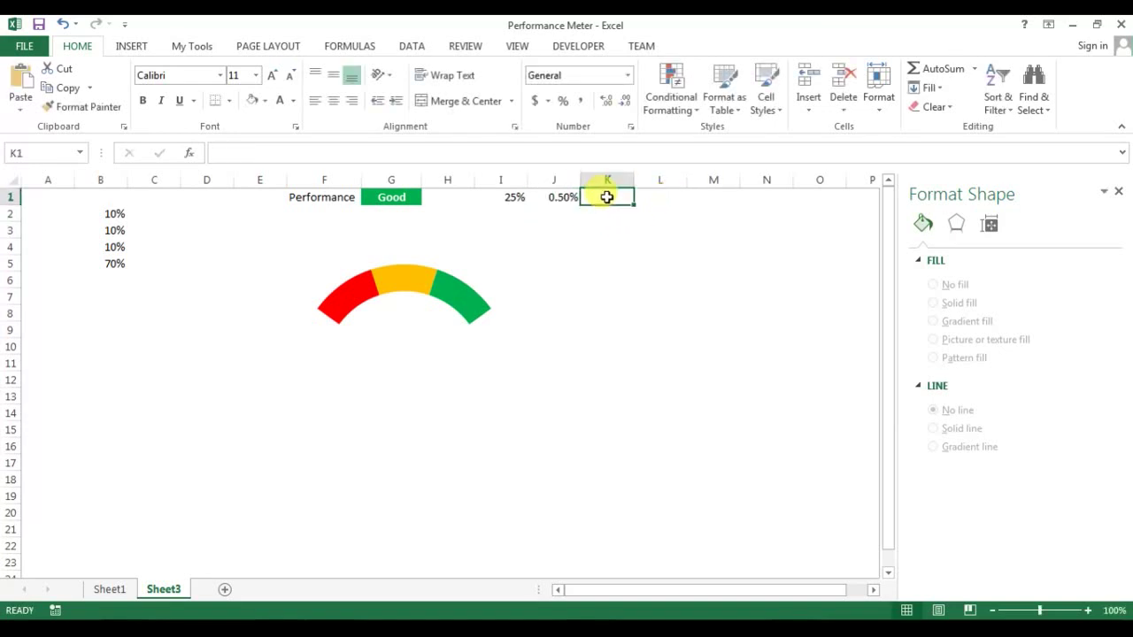
type("=1-")
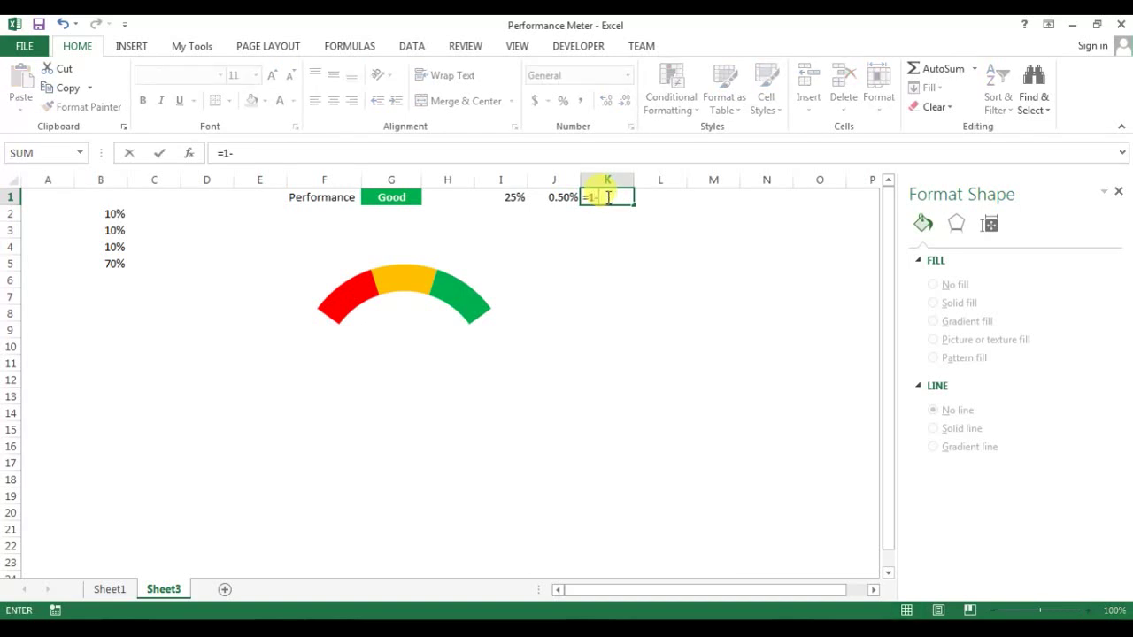
type("sum(")
left_click_drag(566, 196, 495, 197)
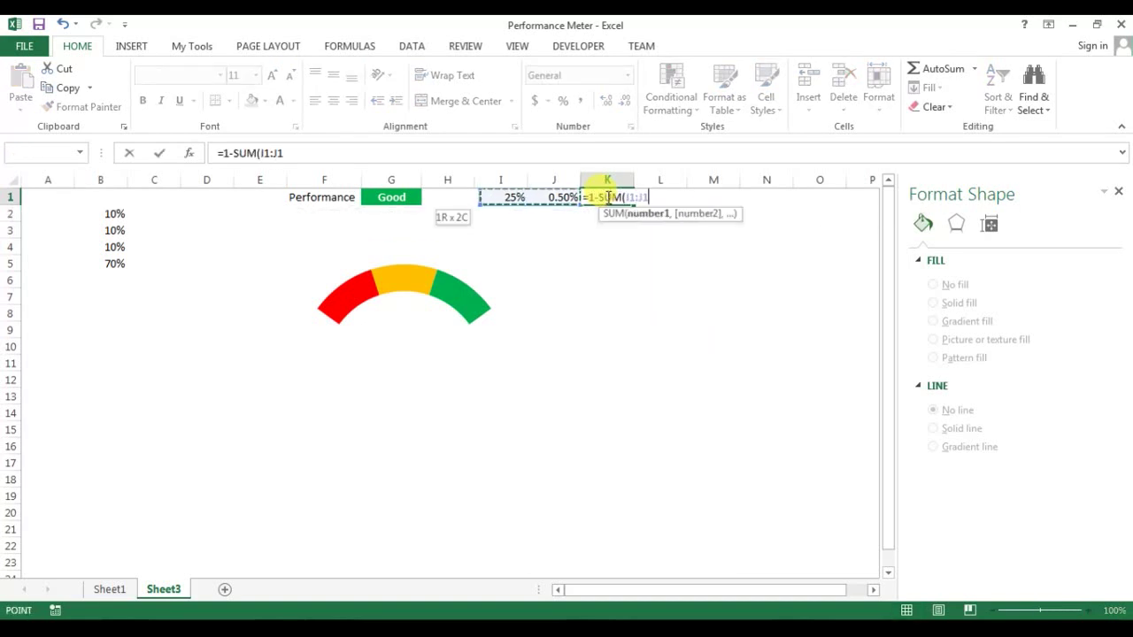
key("Return")
key("Return")
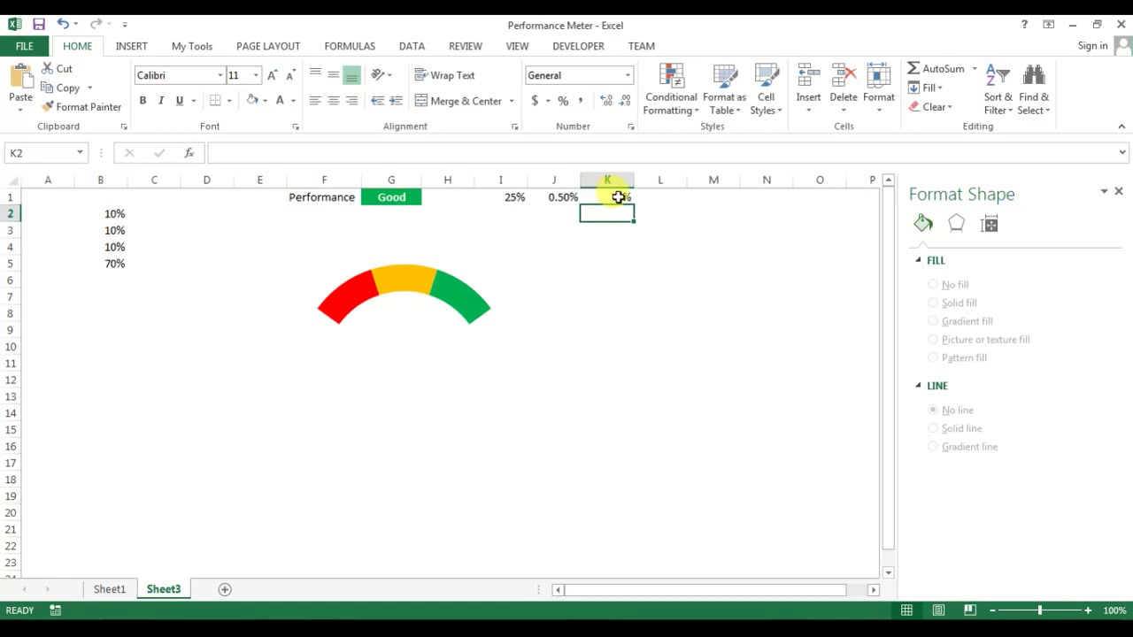
left_click(617, 197)
Add a chart series named from F1 with values I1:K1
left_click(450, 283)
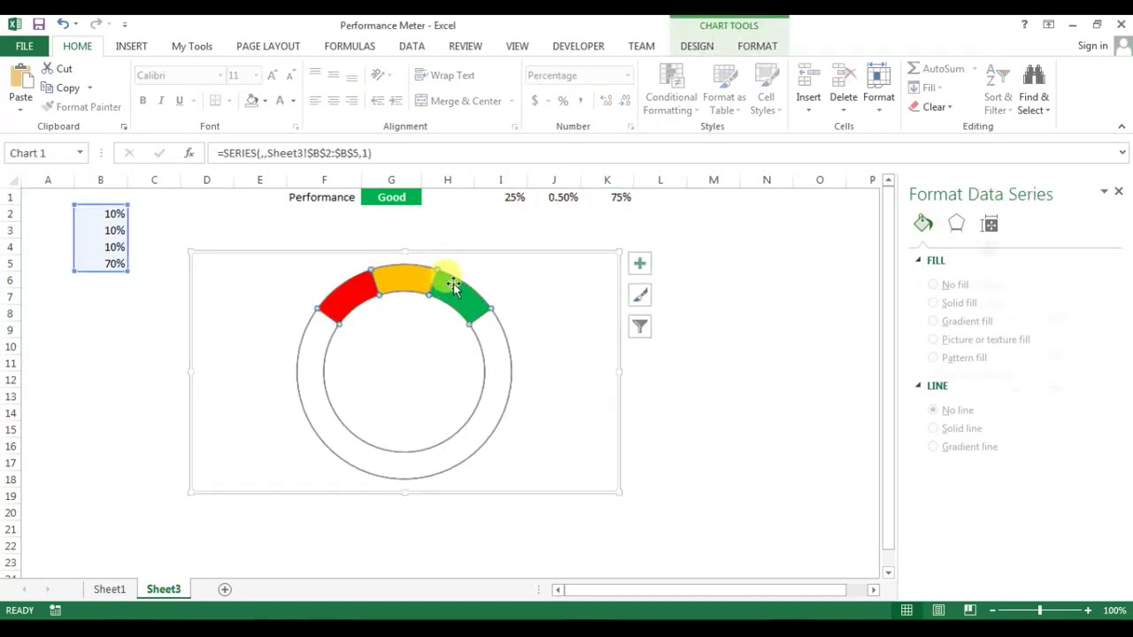
right_click(454, 285)
left_click(518, 361)
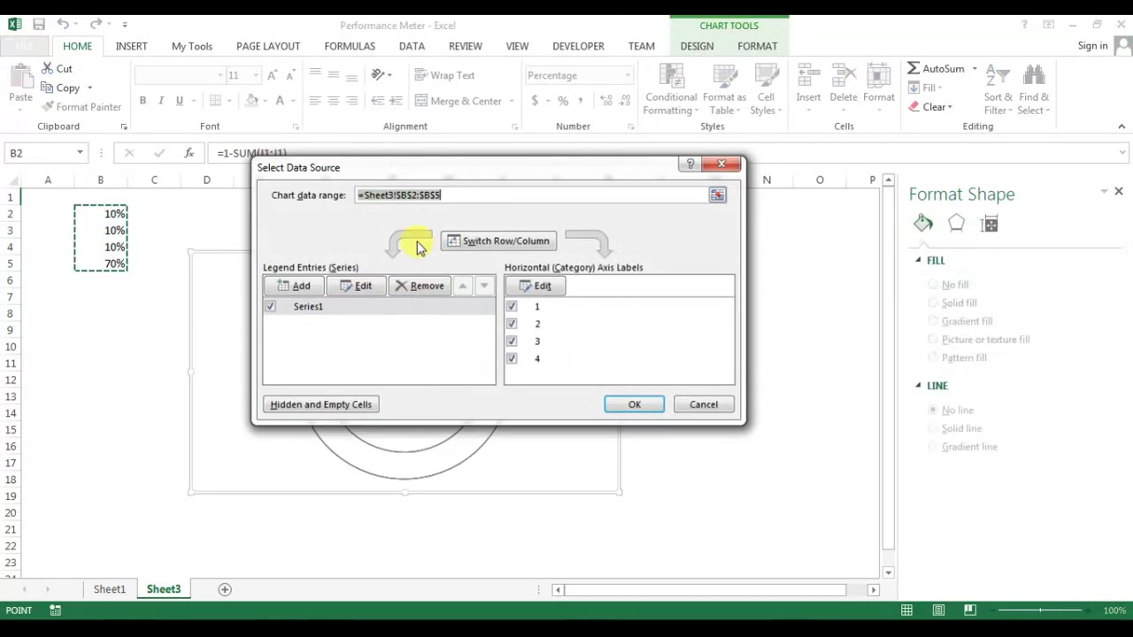
left_click(285, 285)
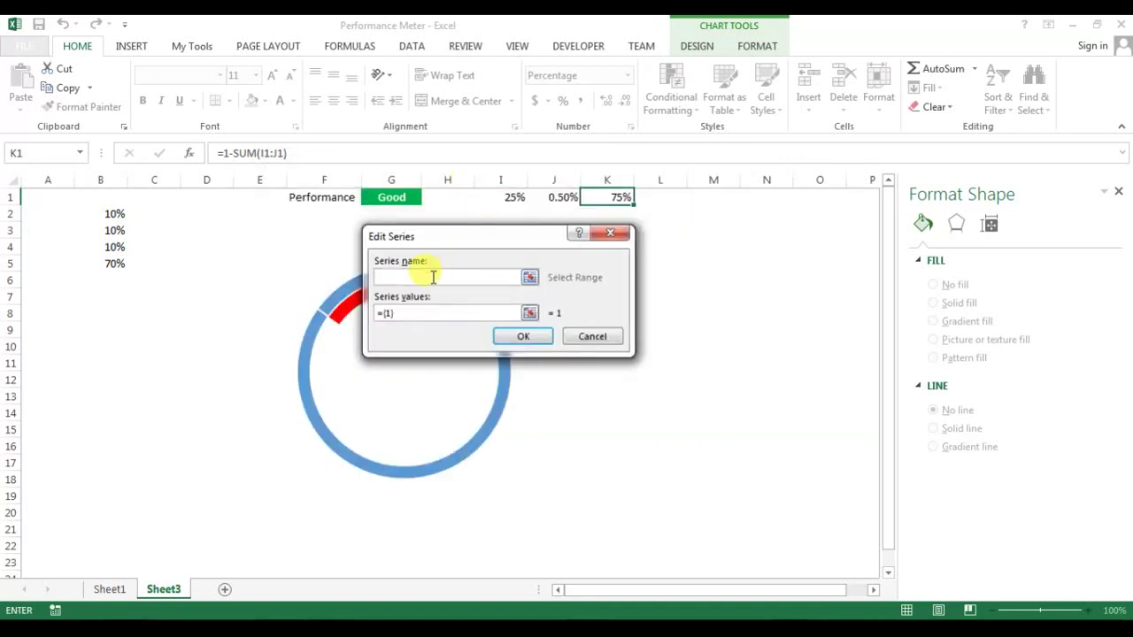
left_click(324, 195)
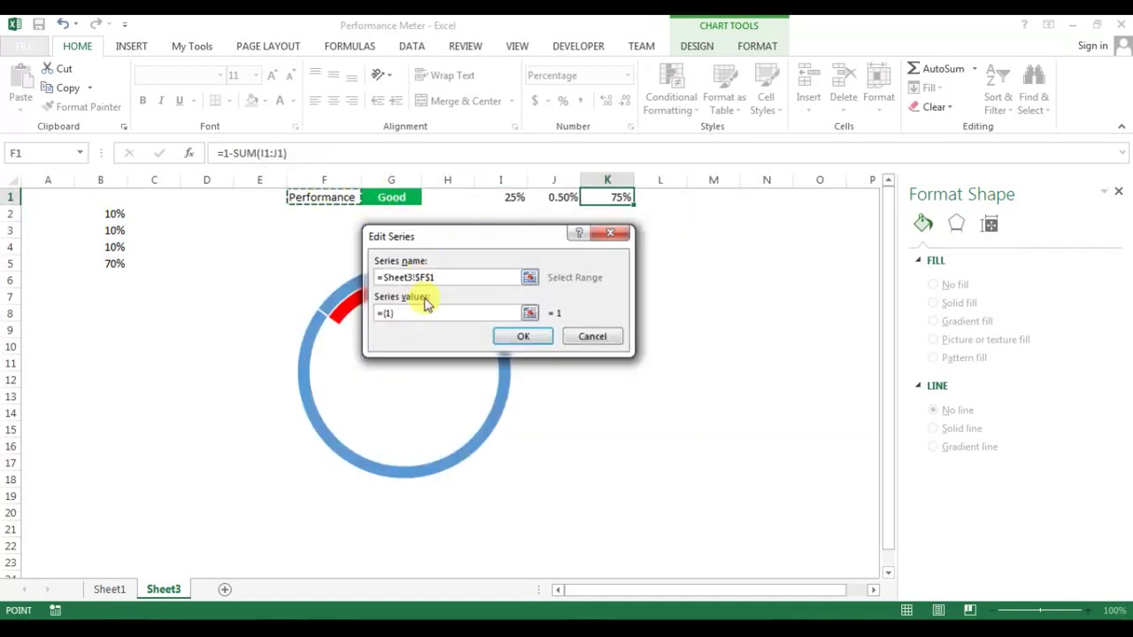
left_click_drag(423, 313, 387, 314)
key("BackSpace")
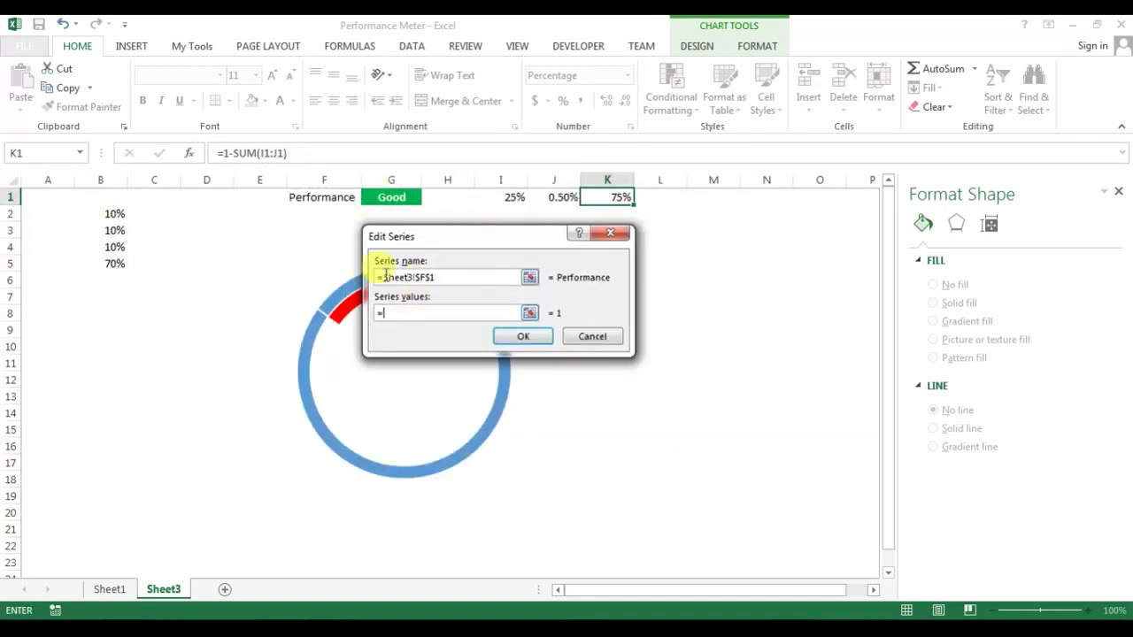
left_click_drag(492, 198, 623, 182)
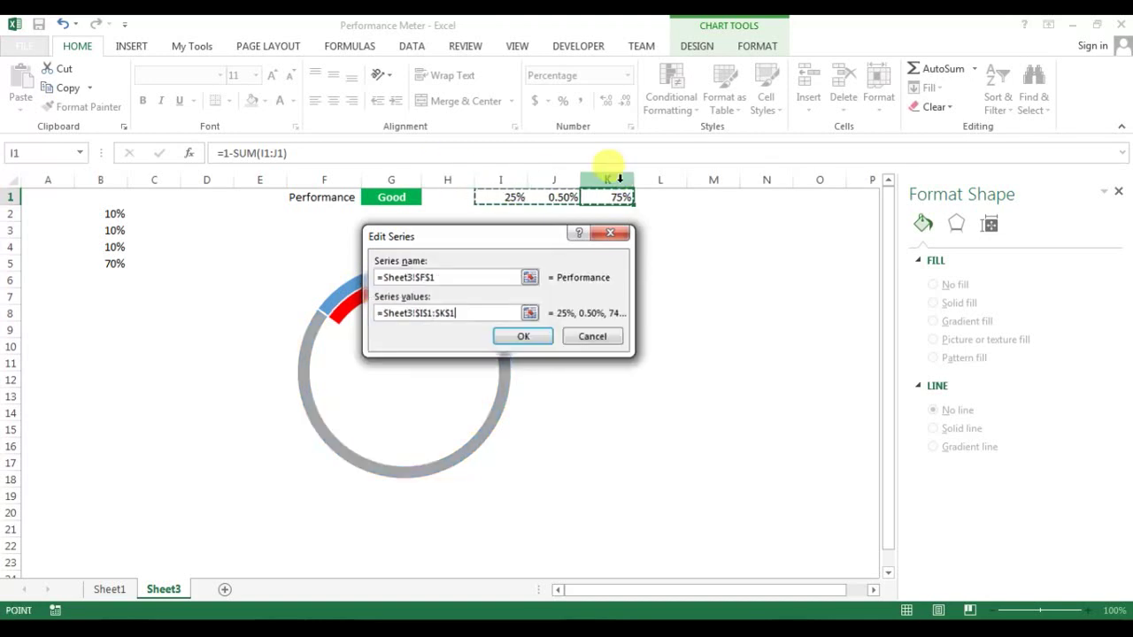
left_click(521, 334)
left_click(632, 405)
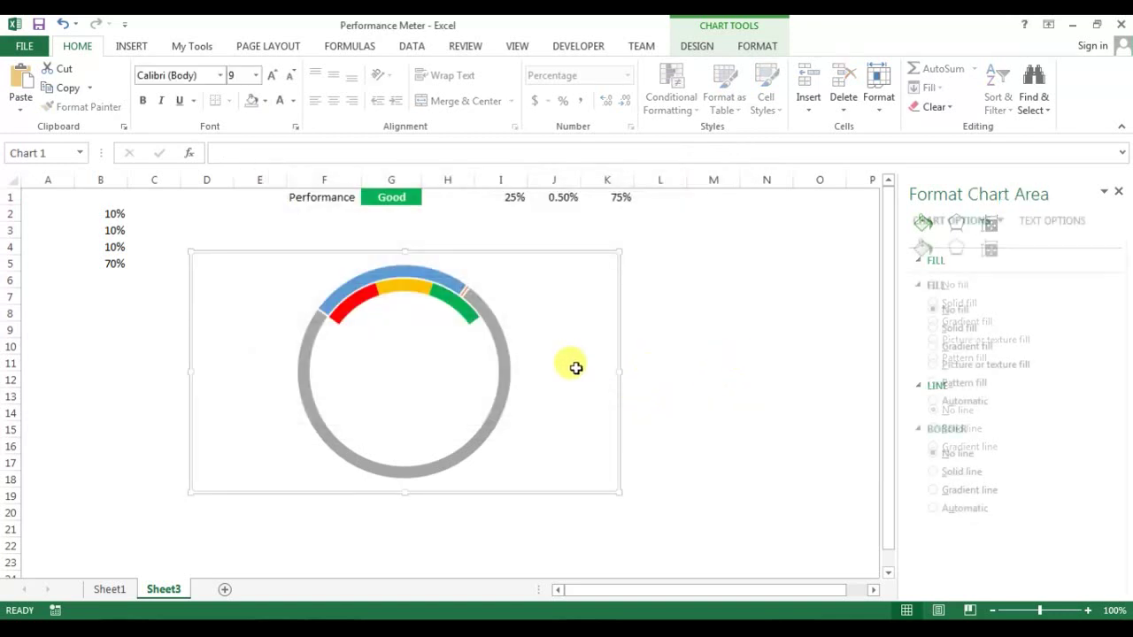
Change the Performance series to a pie on the secondary axis
left_click(456, 284)
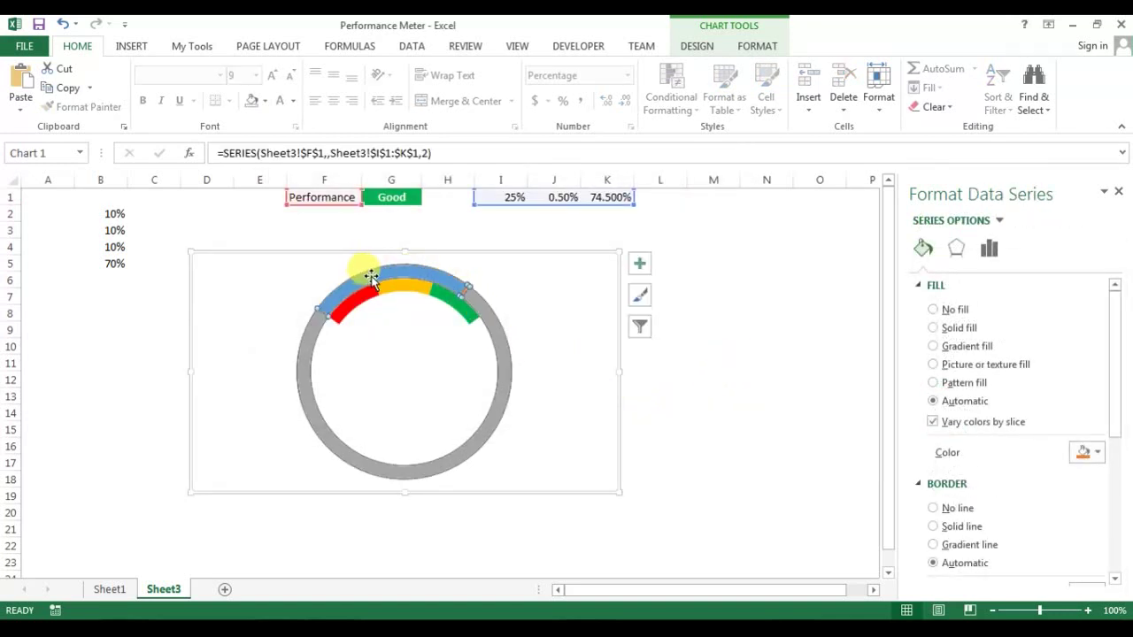
right_click(431, 276)
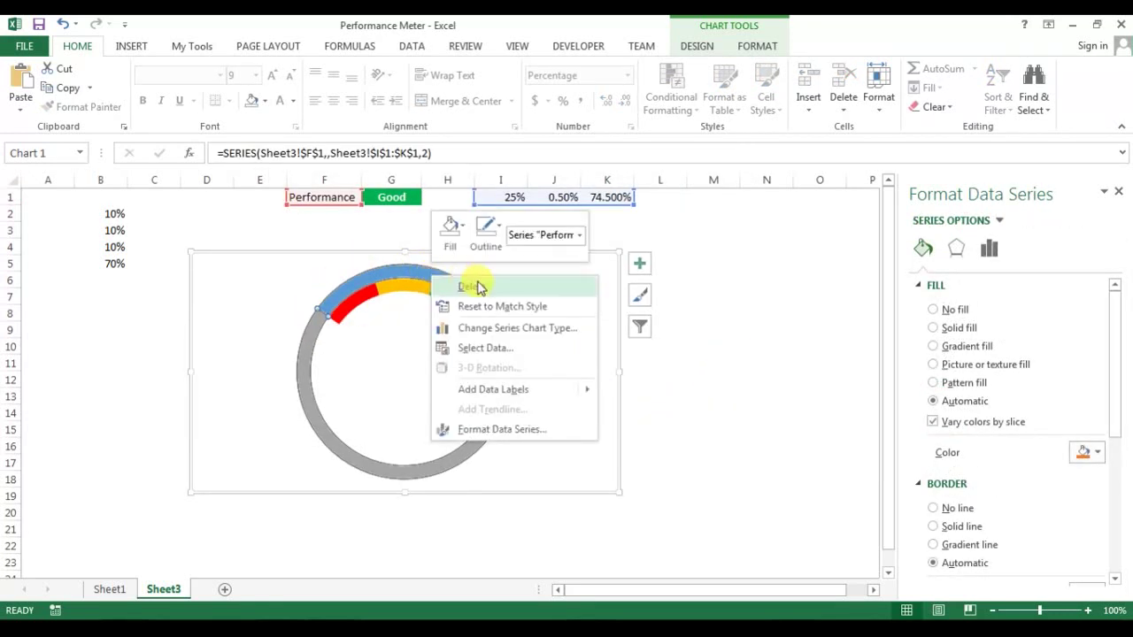
left_click(535, 330)
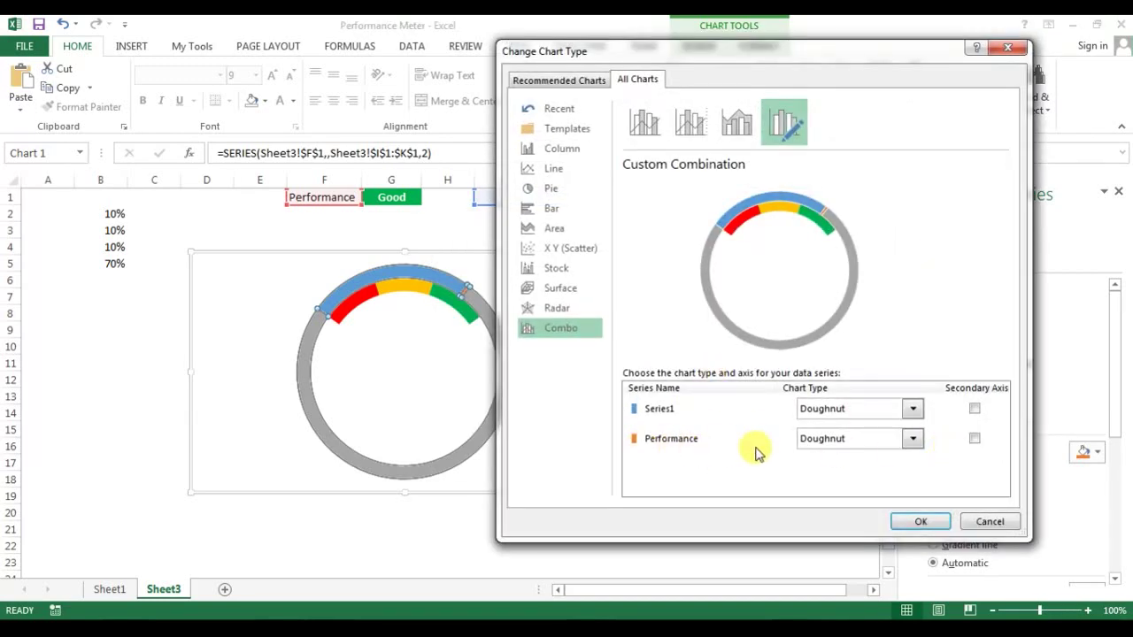
left_click(916, 440)
left_click(914, 439)
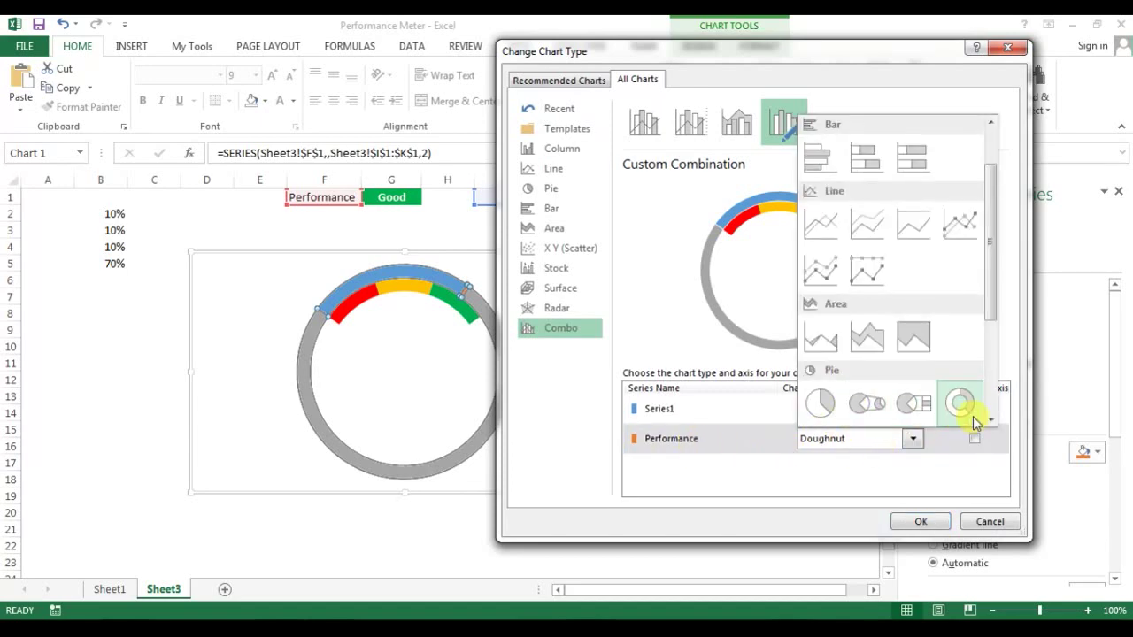
left_click(820, 403)
left_click(973, 440)
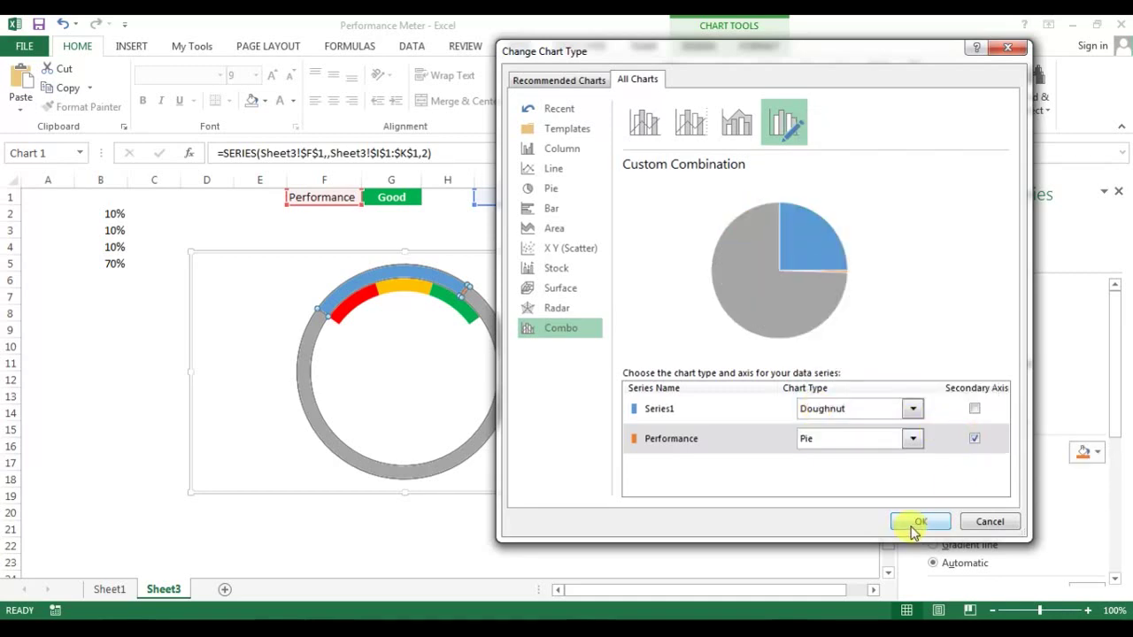
left_click(918, 522)
Select the pie series and its first-slice angle value to replace it with 306
left_click(795, 409)
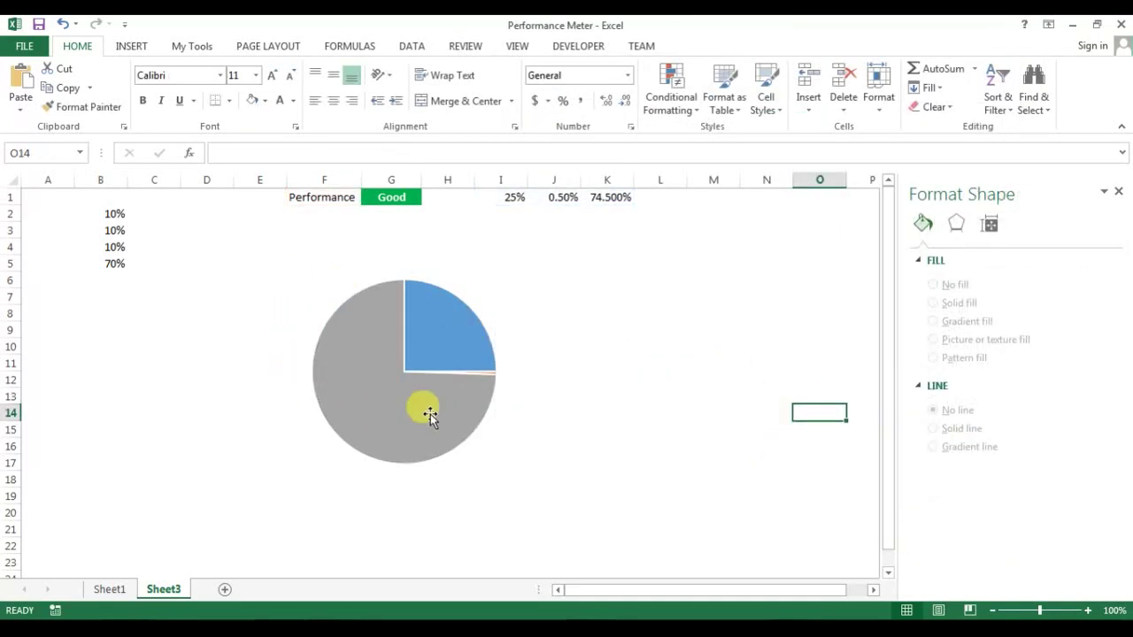
left_click(456, 348)
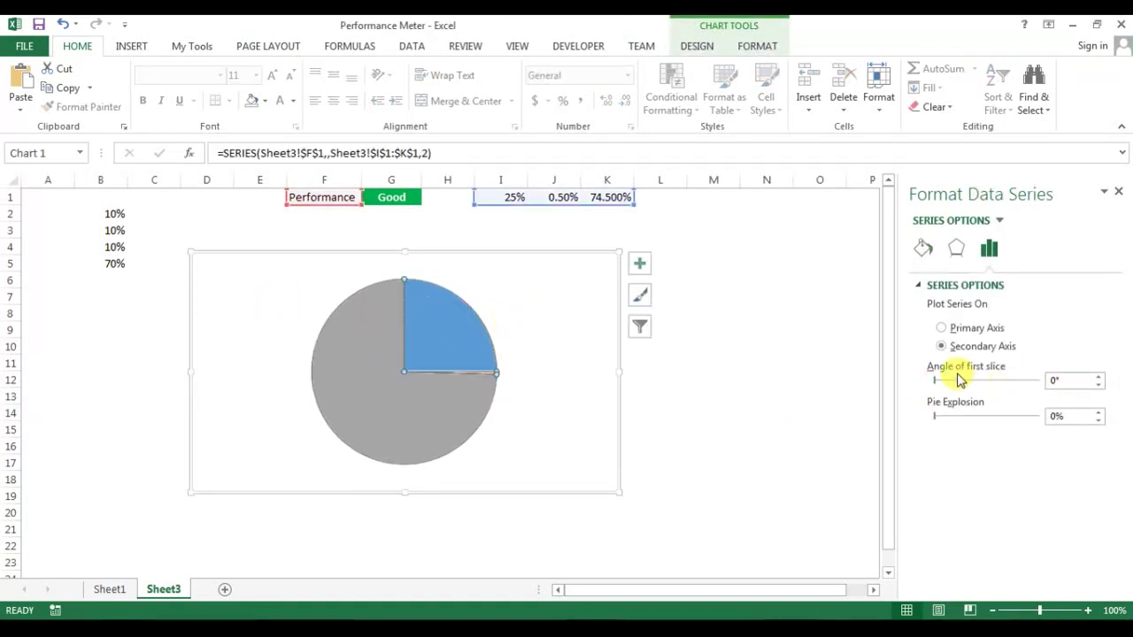
double_click(1062, 379)
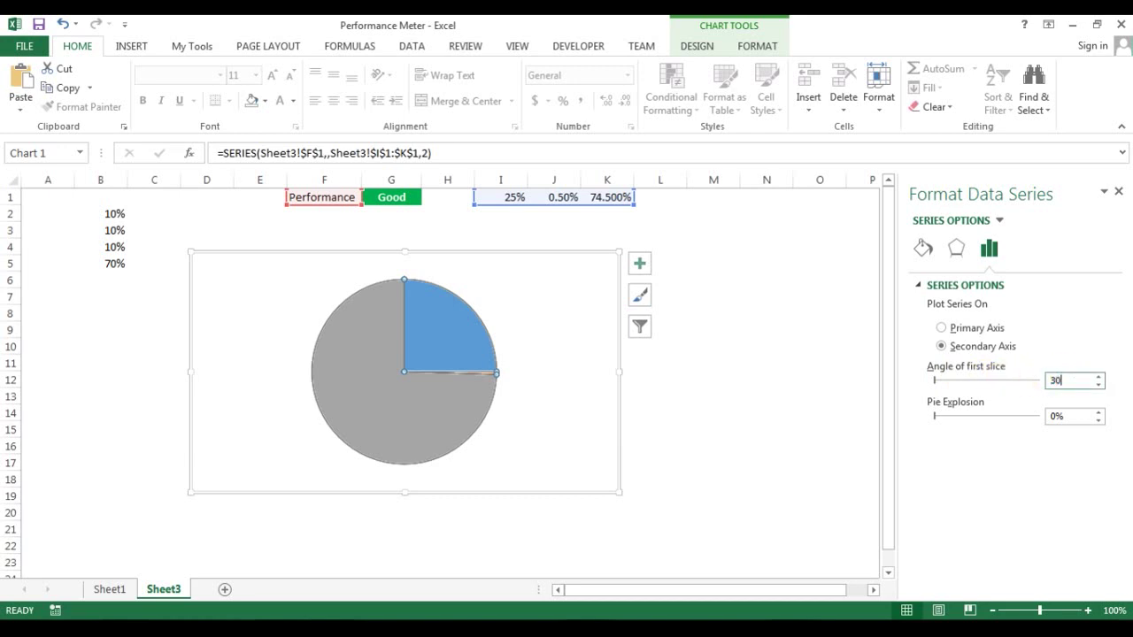
Apply the new rotation angle and set the overlaying pie series to No Outline
left_click(712, 404)
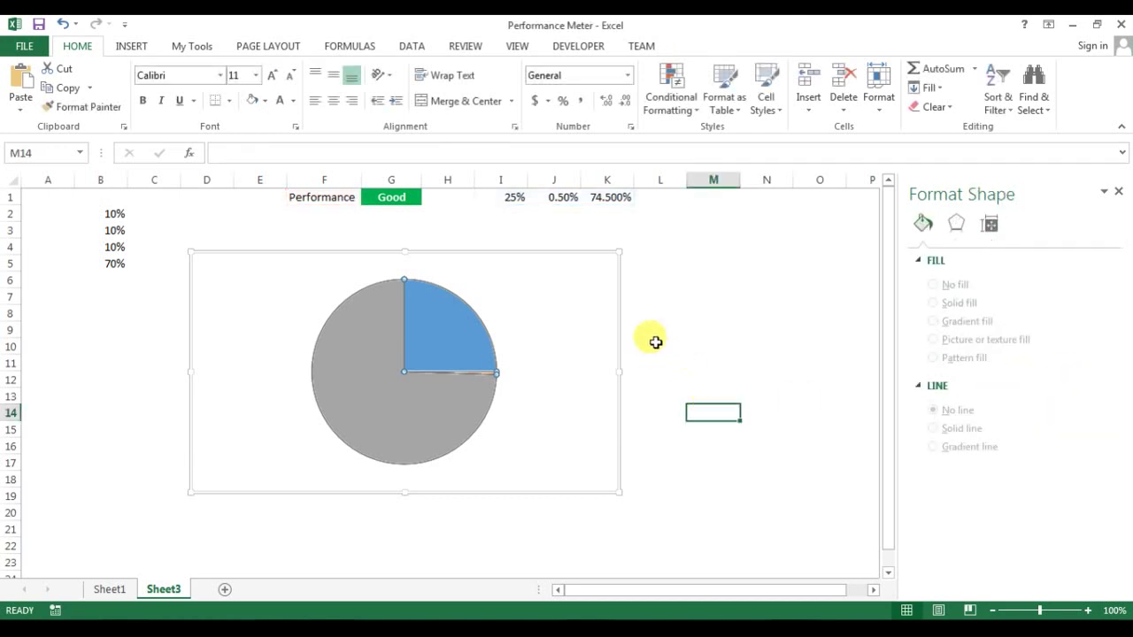
left_click(405, 304)
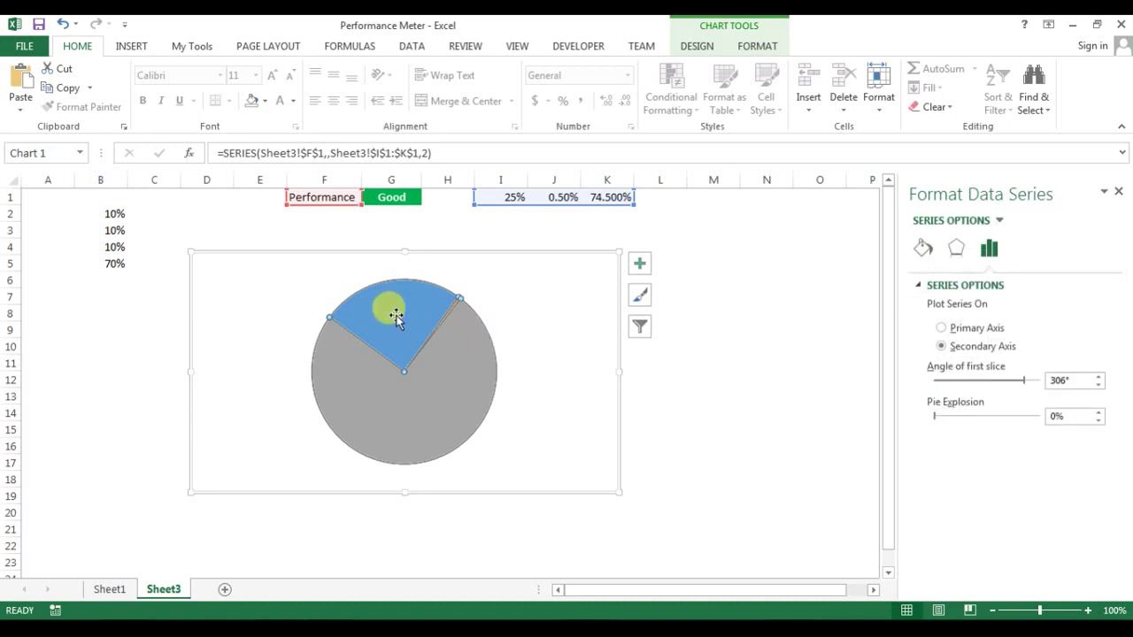
left_click(753, 51)
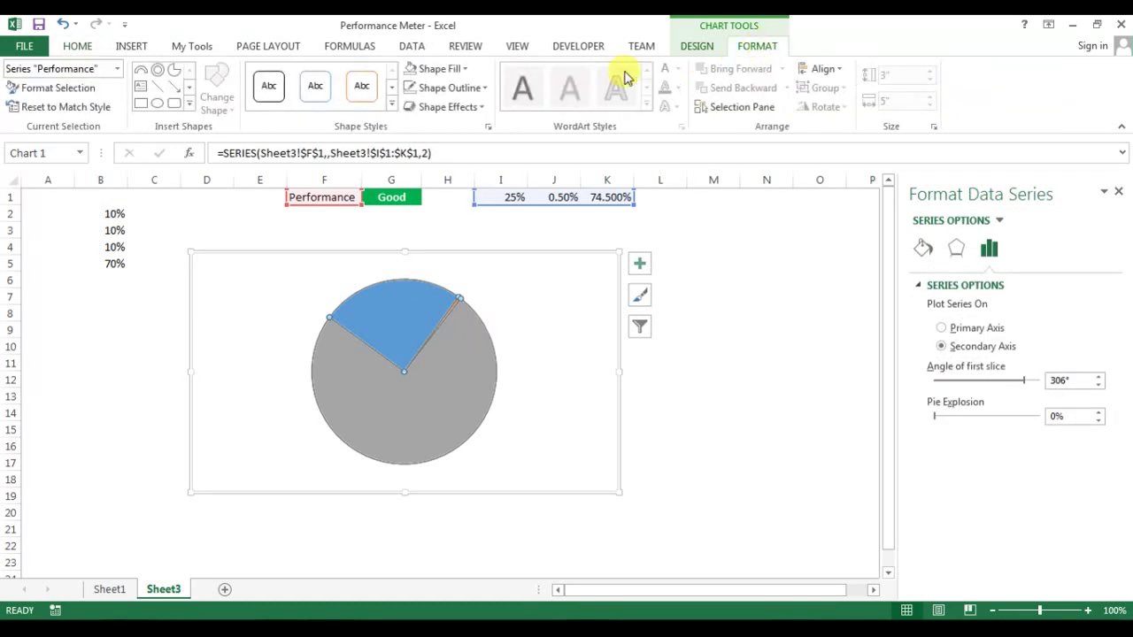
left_click(467, 89)
left_click(447, 254)
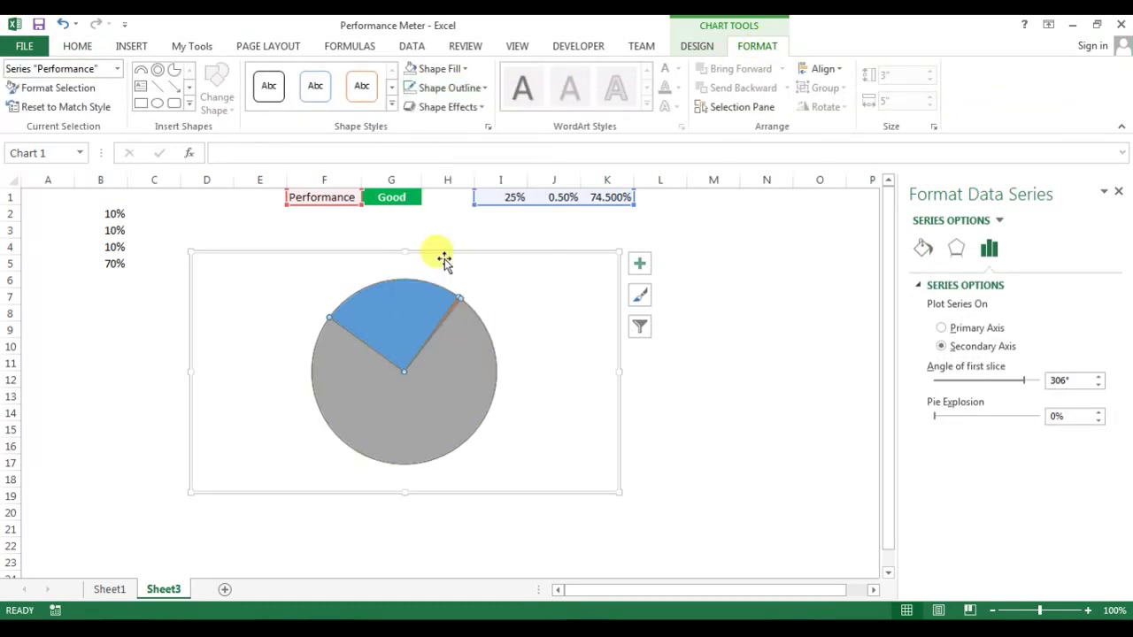
left_click(854, 345)
Give the blue and grey pie slices No fill, undoing an accidental solid fill
left_click(390, 307)
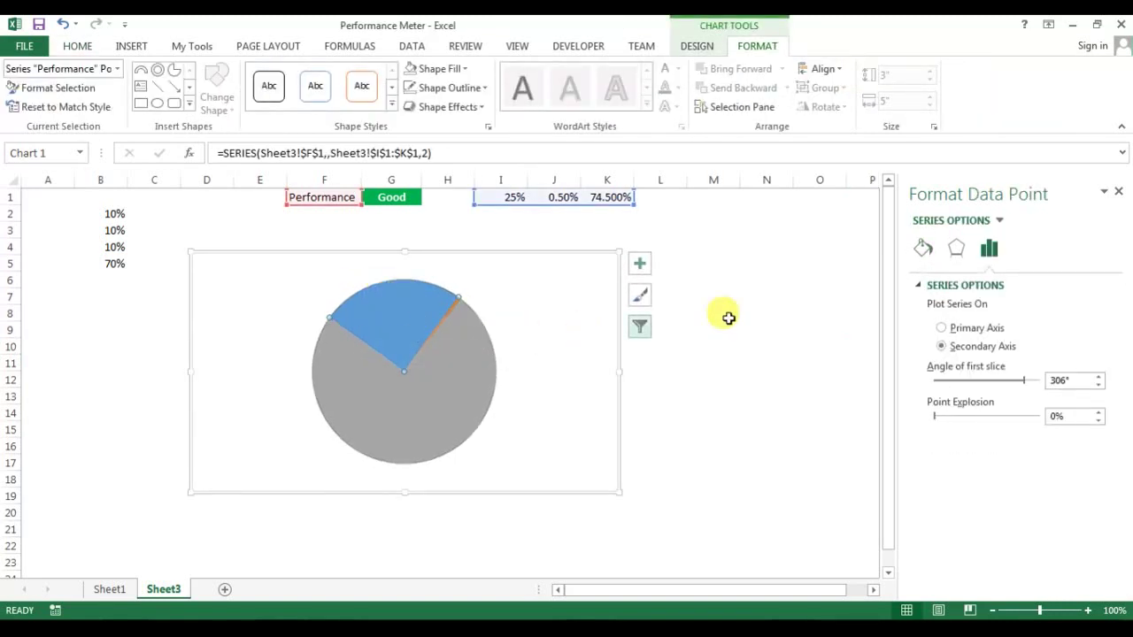
left_click(921, 247)
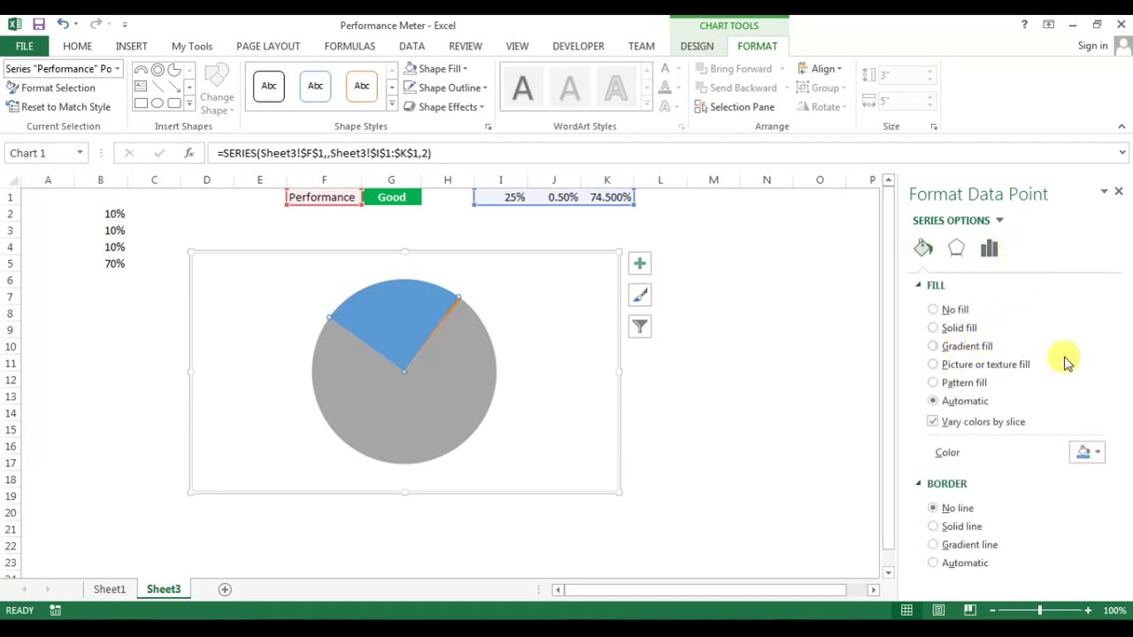
left_click(947, 310)
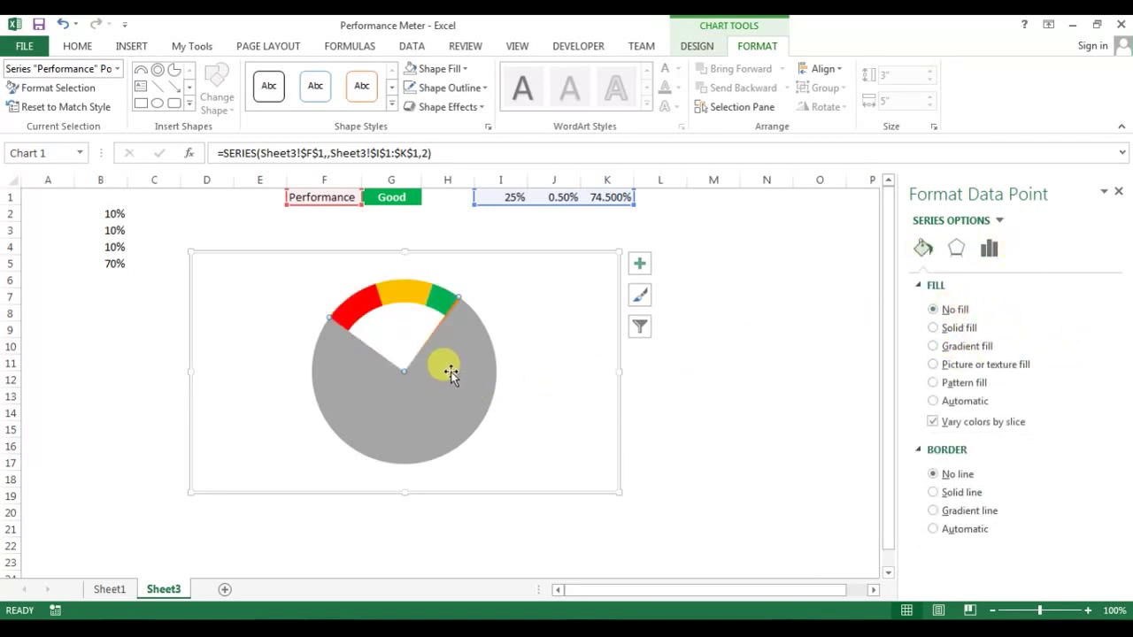
left_click(450, 366)
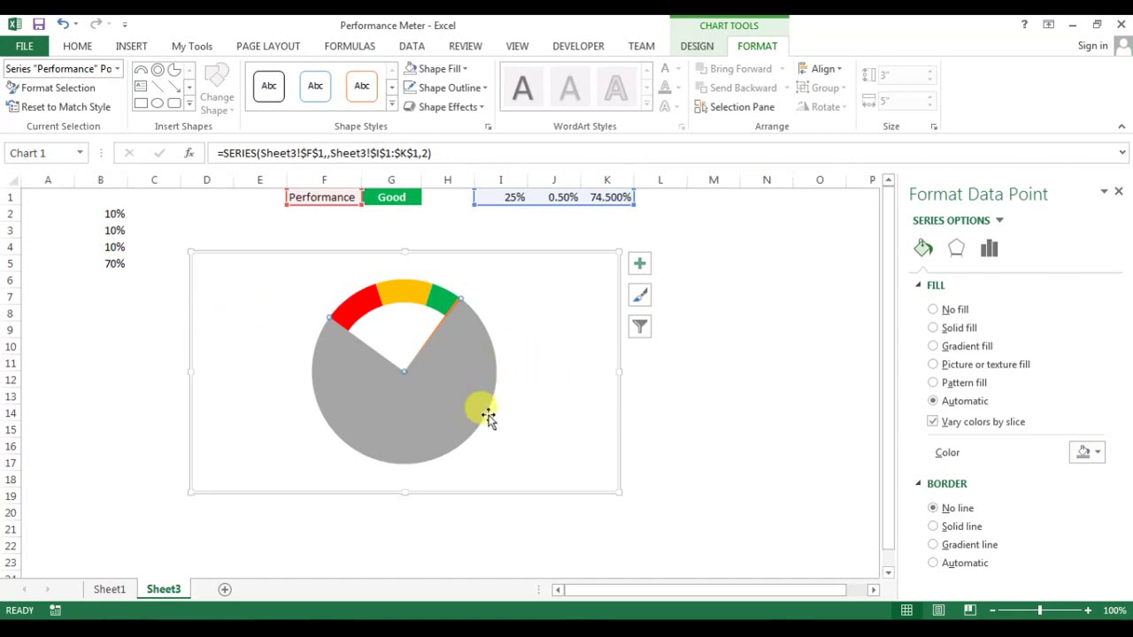
left_click(952, 309)
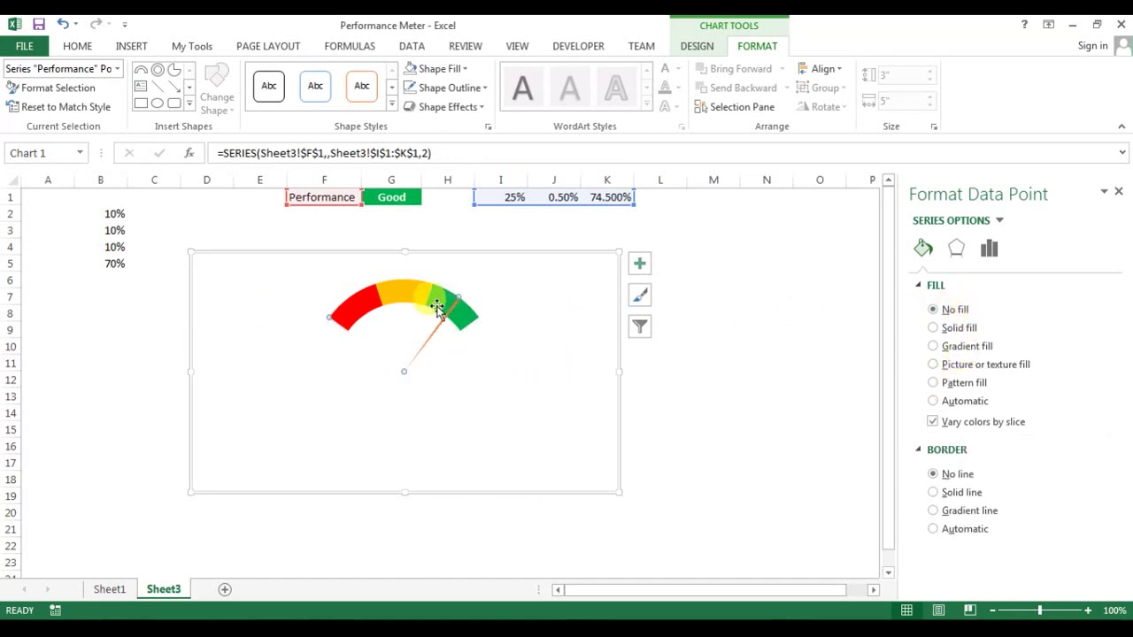
mouse_move(443, 314)
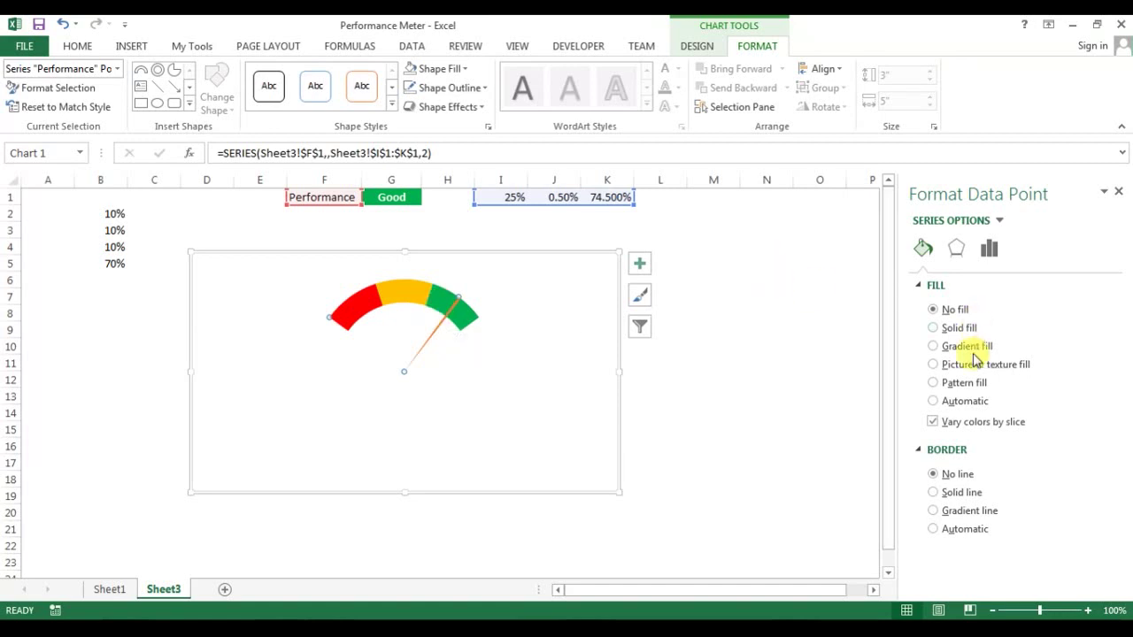
left_click(948, 327)
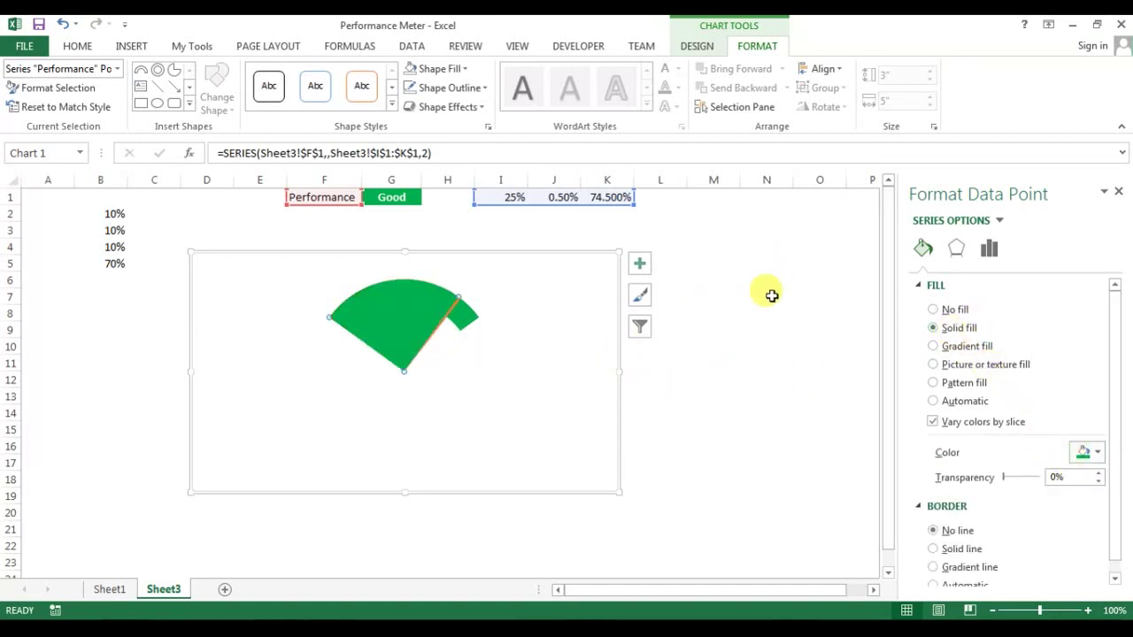
key("ctrl+z")
left_click(704, 245)
left_click(552, 198)
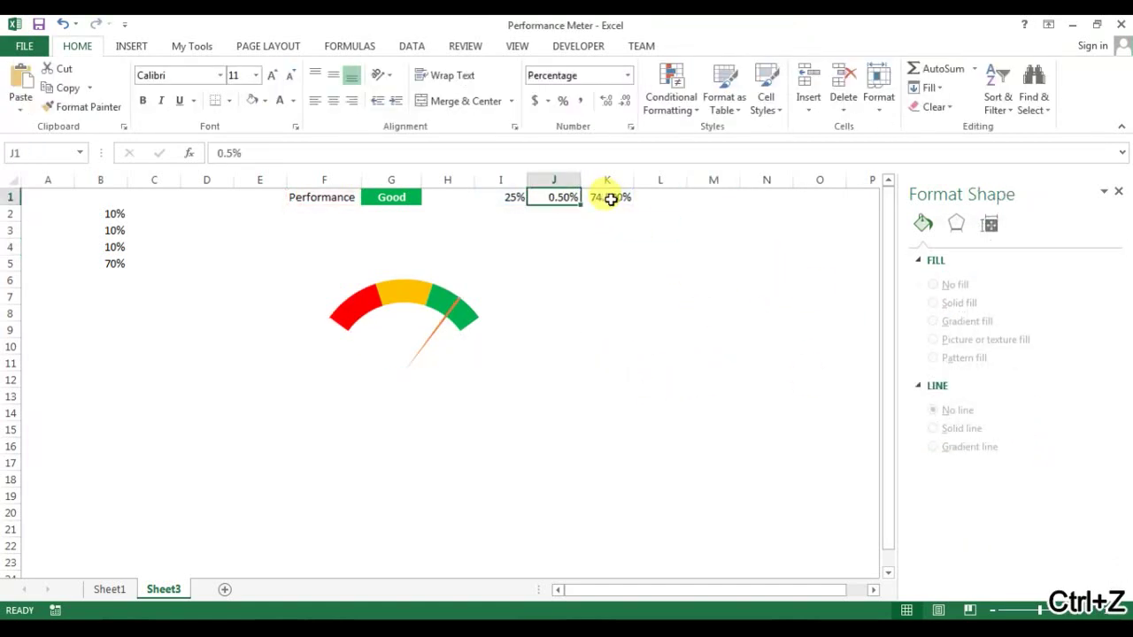
Widen the needle with 5% in J1 and give the needle slice a black solid fill
type("5")
key("Return")
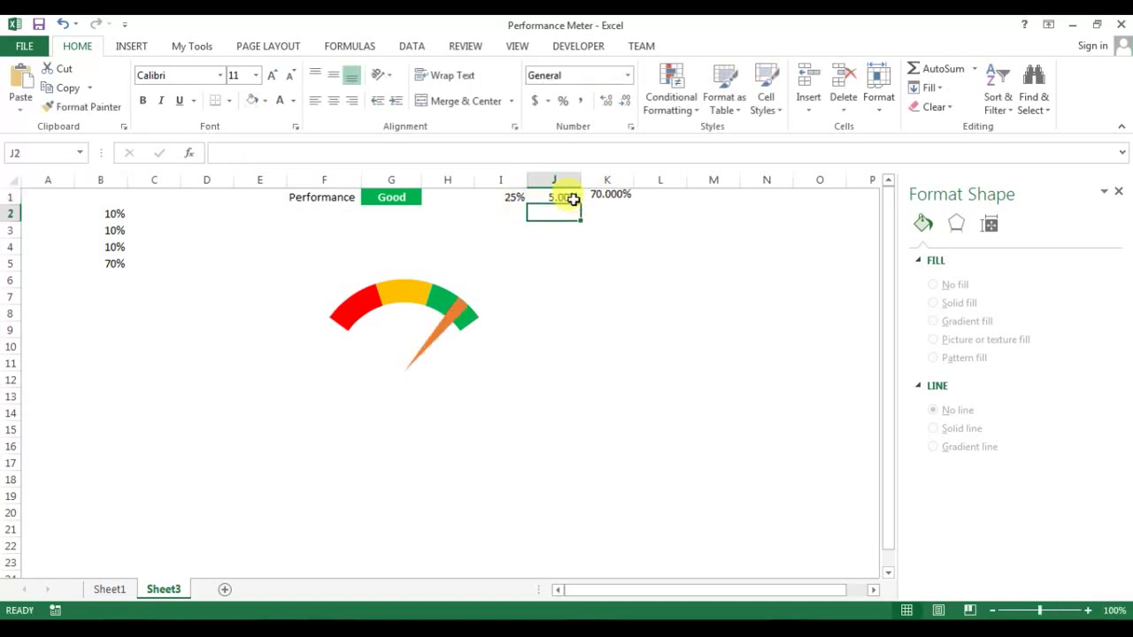
left_click(451, 317)
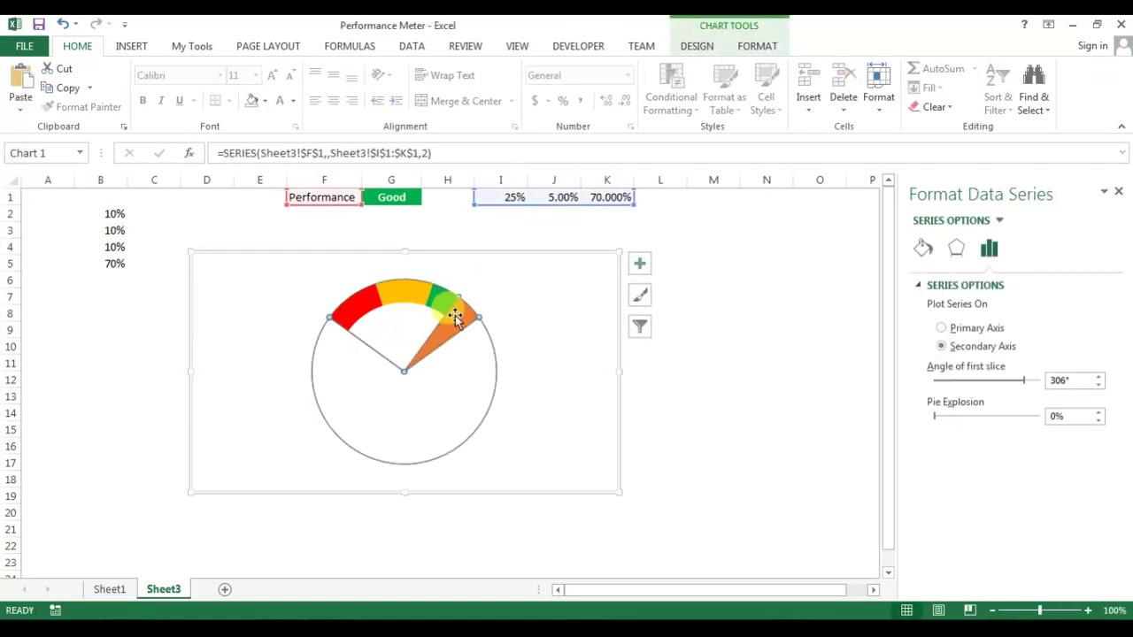
left_click(452, 315)
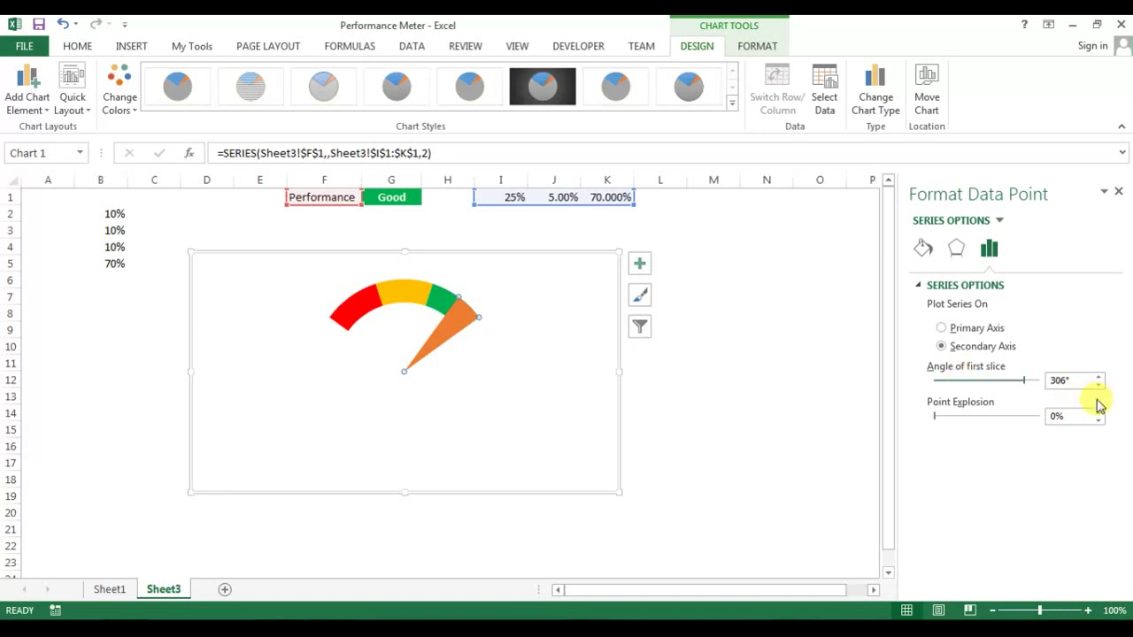
left_click(923, 249)
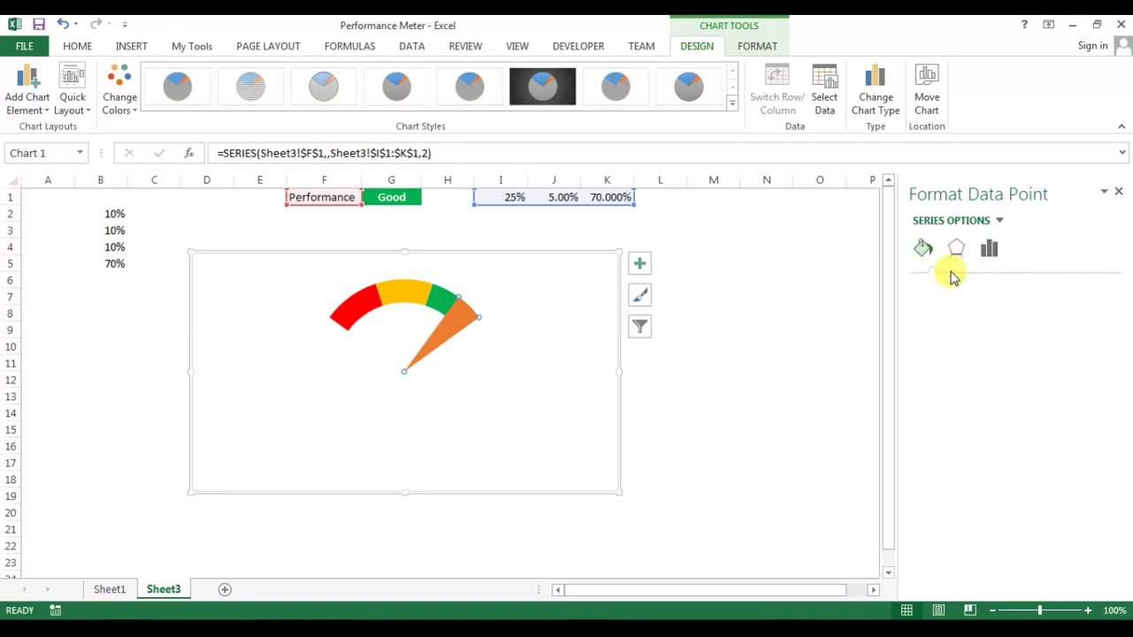
left_click(1084, 451)
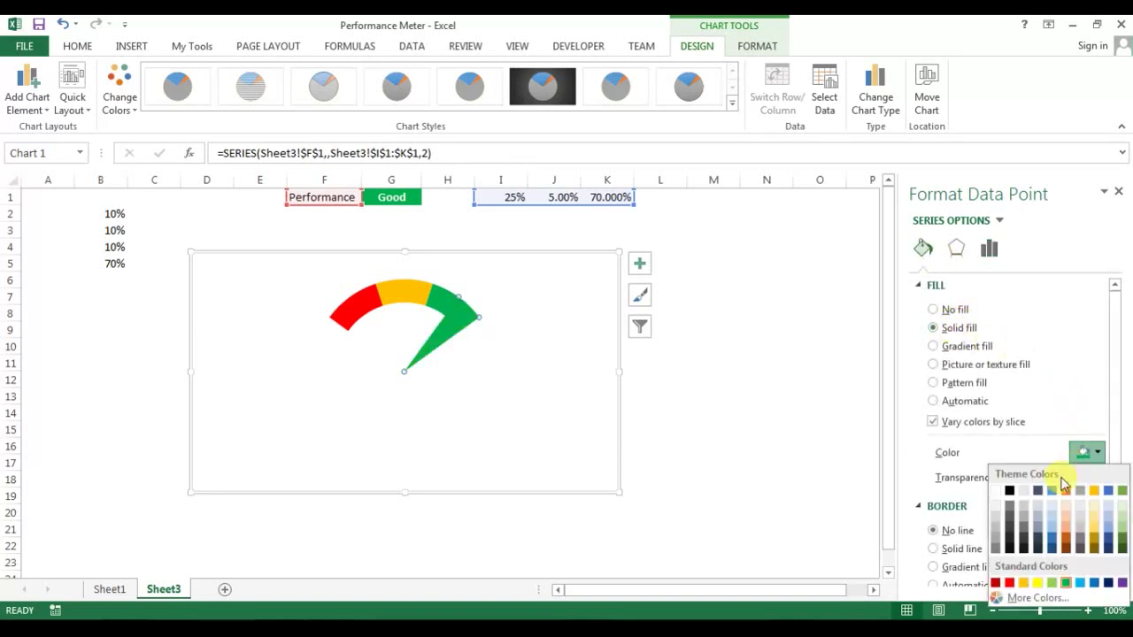
left_click(1009, 493)
Set J1 back to .50% so the black needle becomes thin again
left_click(799, 260)
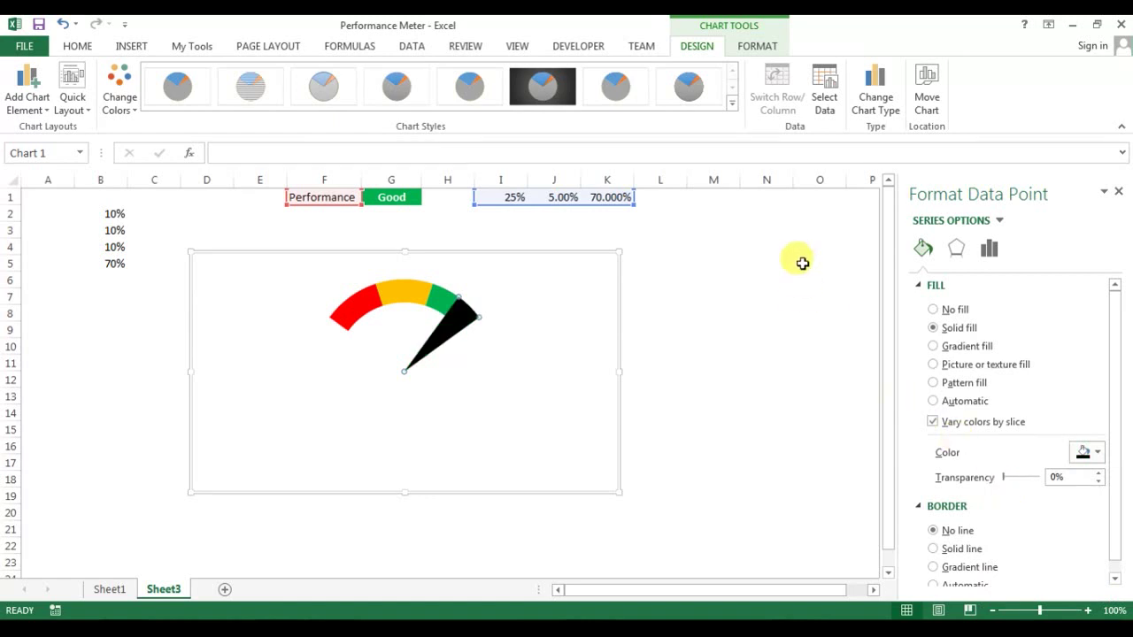
left_click(551, 196)
type(".5")
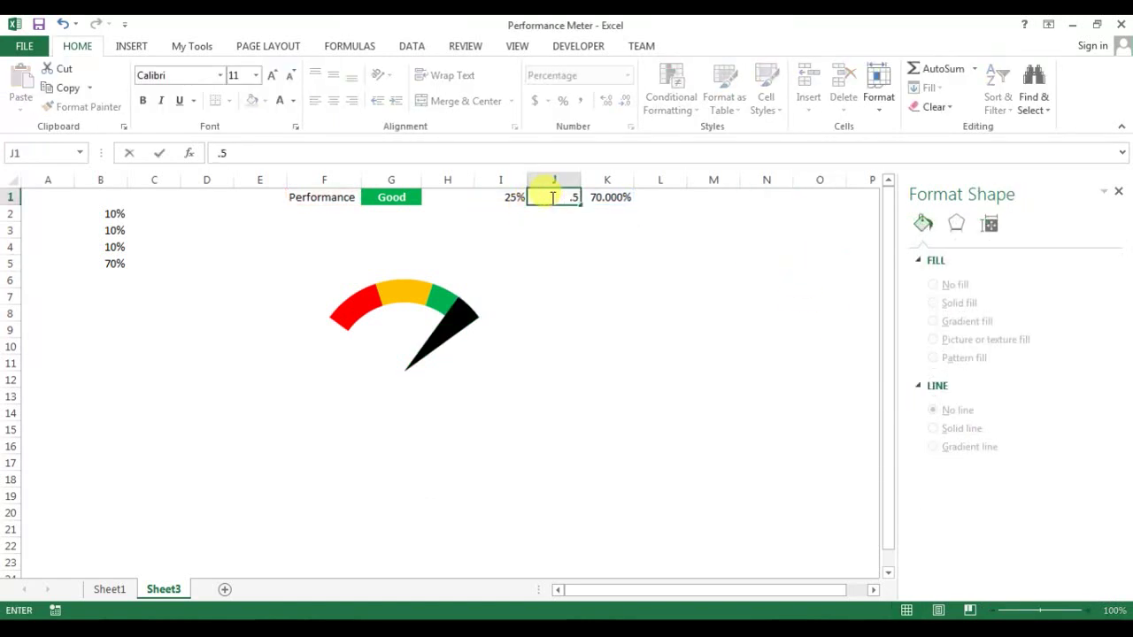
type("0%")
key("Return")
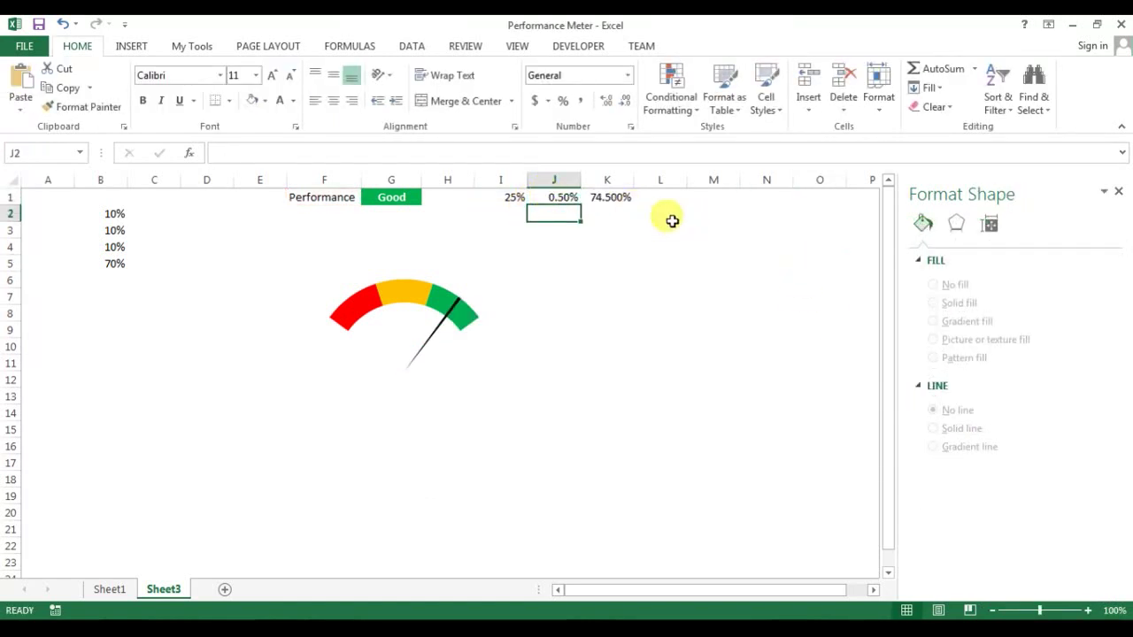
Decrease decimals so K1 reads 75% and J1 reads 0.5%
left_click(617, 197)
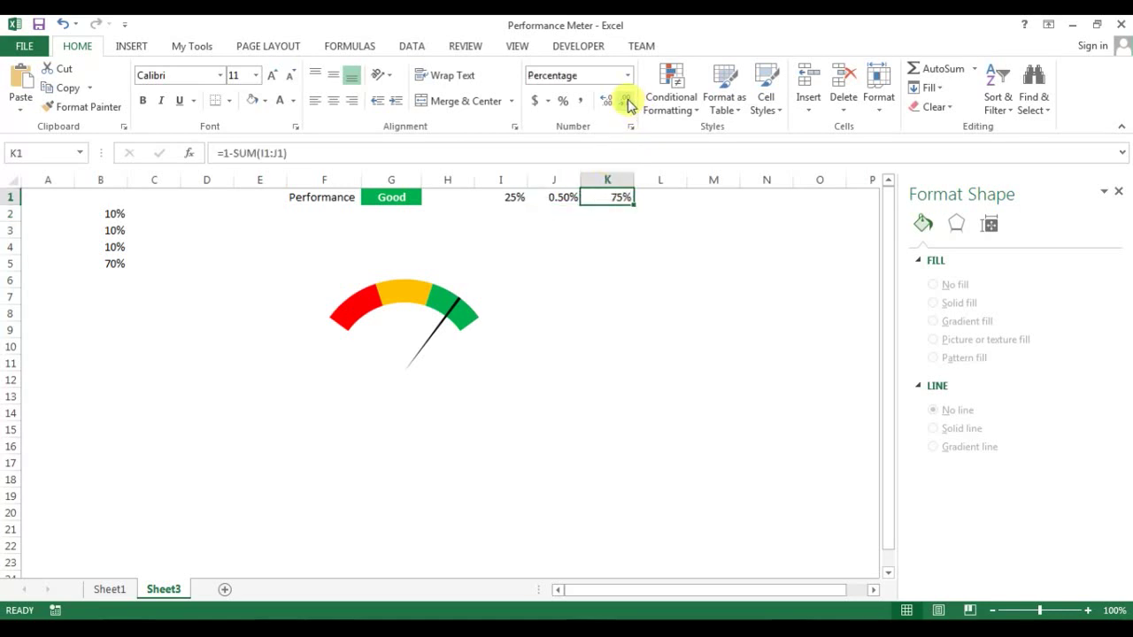
left_click(690, 253)
left_click(566, 197)
left_click(623, 101)
left_click(717, 236)
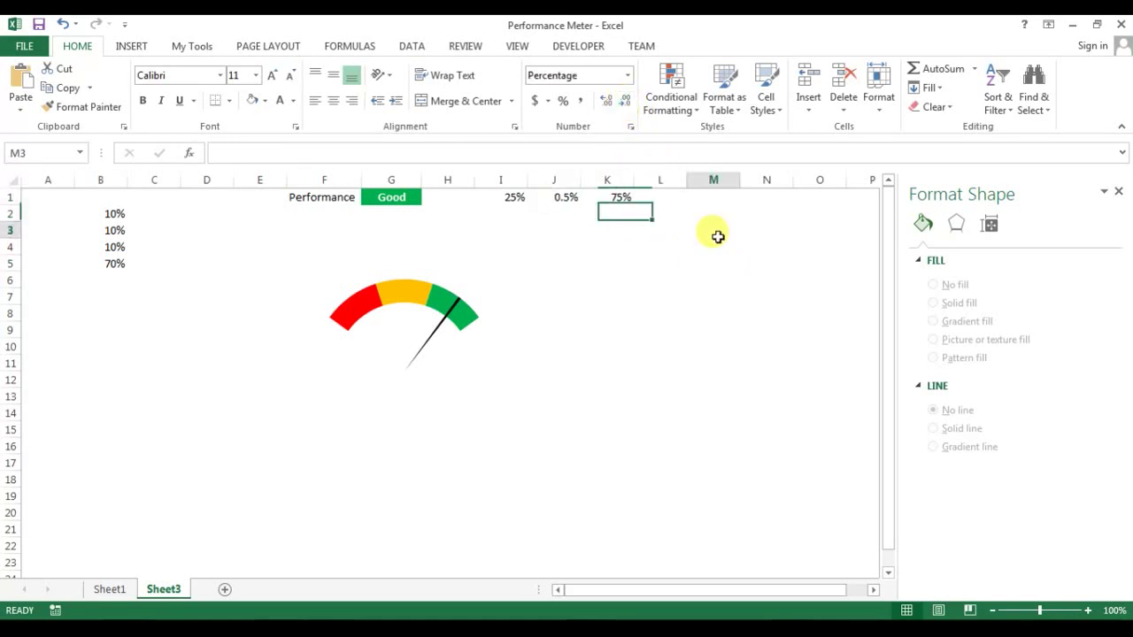
Test the needle by choosing Poor, Average, then Good in the G1 dropdown
left_click(400, 198)
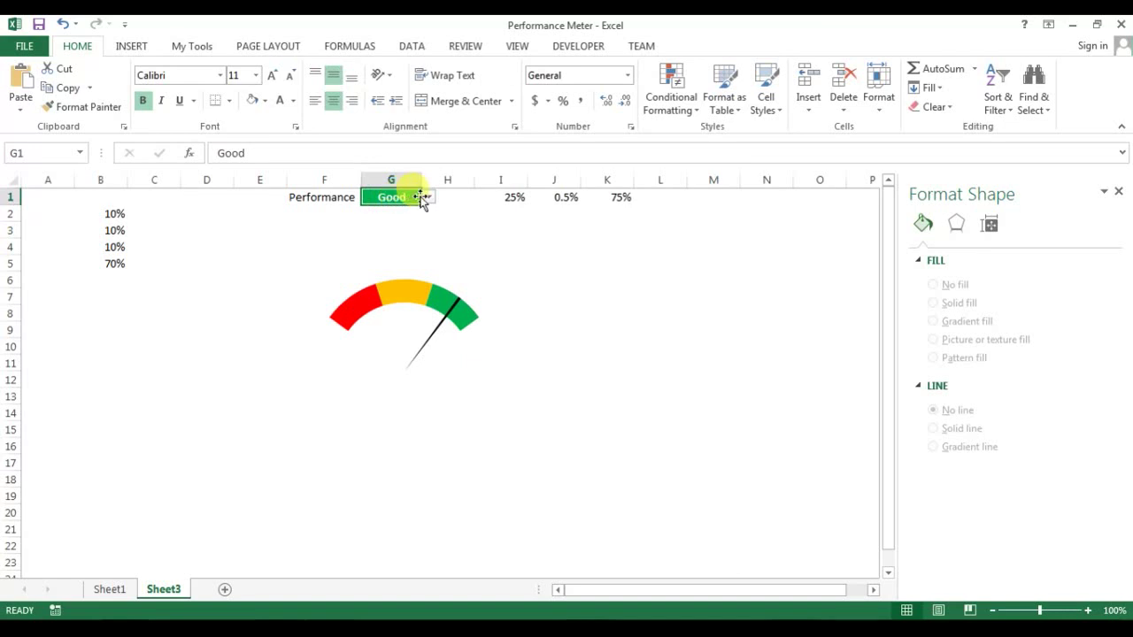
left_click(423, 210)
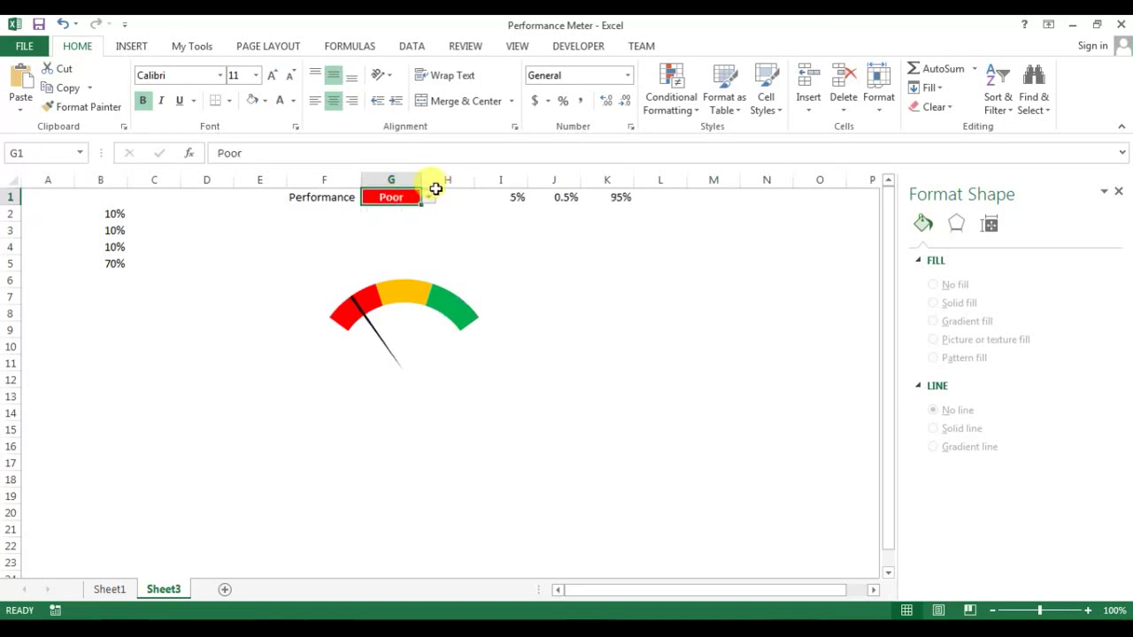
left_click(428, 196)
left_click(416, 222)
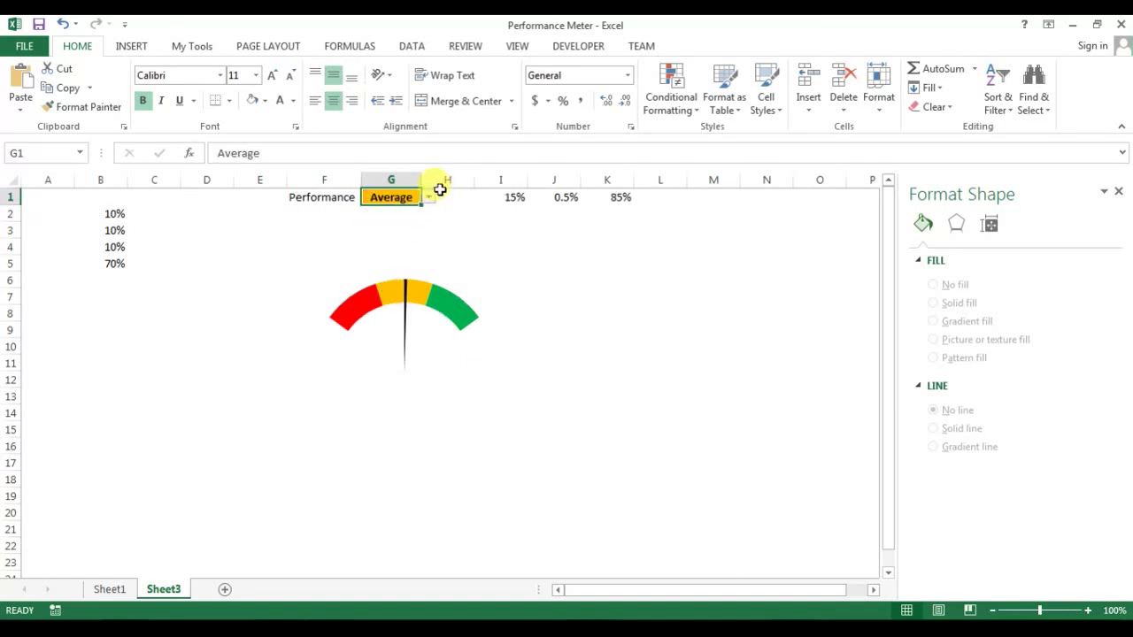
left_click(429, 198)
left_click(404, 233)
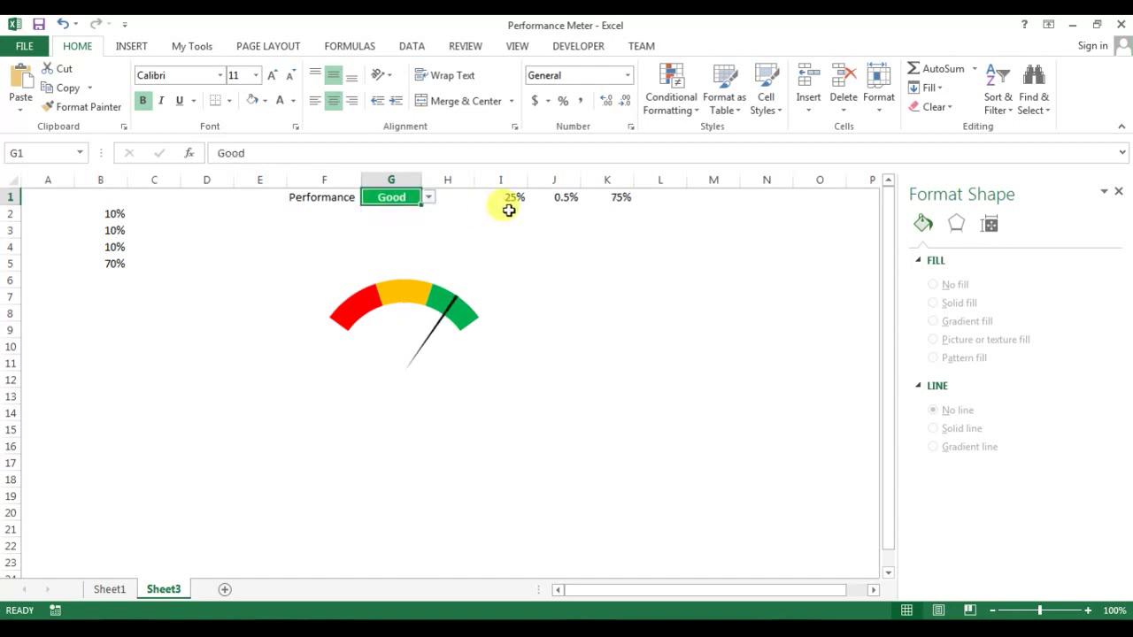
left_click(564, 214)
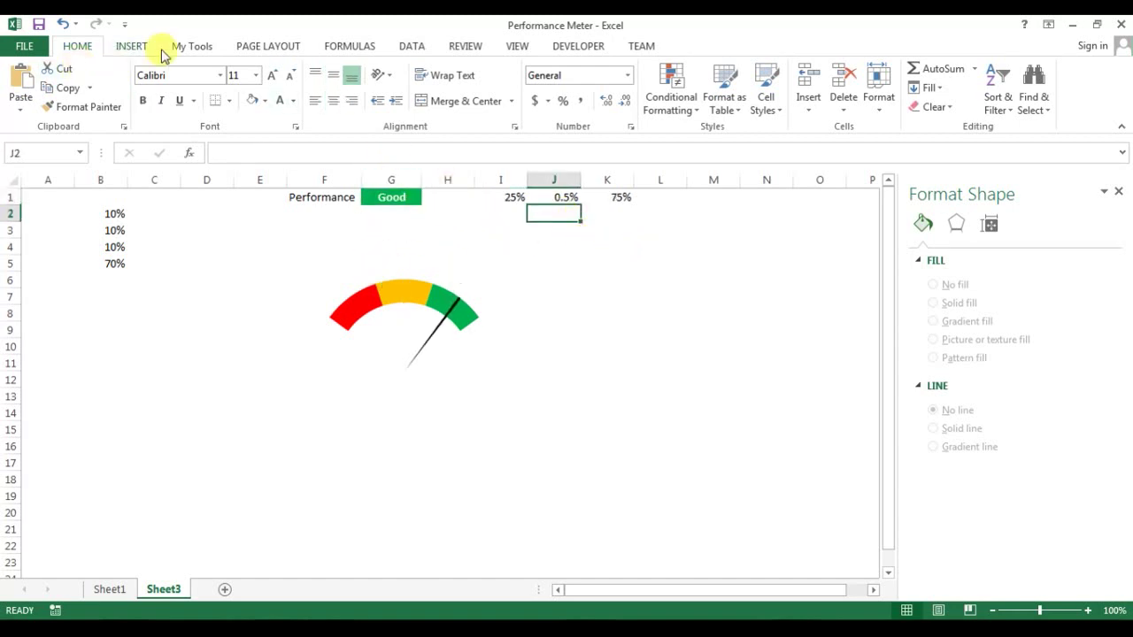
left_click(129, 46)
Draw a Poor text box beside the gauge and centre its text
left_click(907, 89)
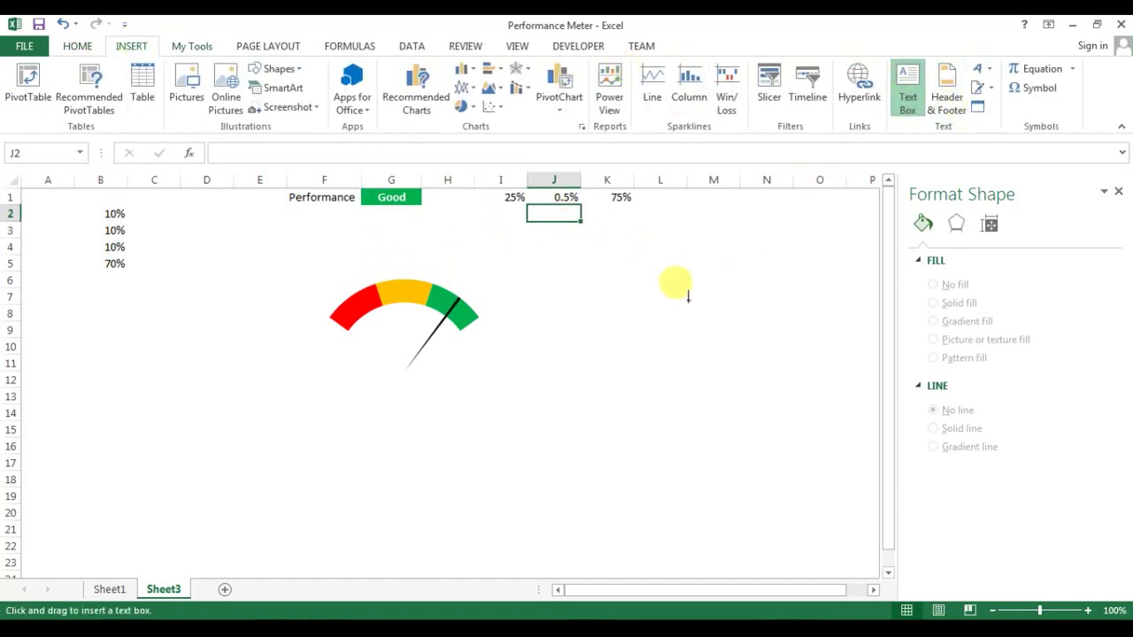
left_click_drag(616, 300, 693, 323)
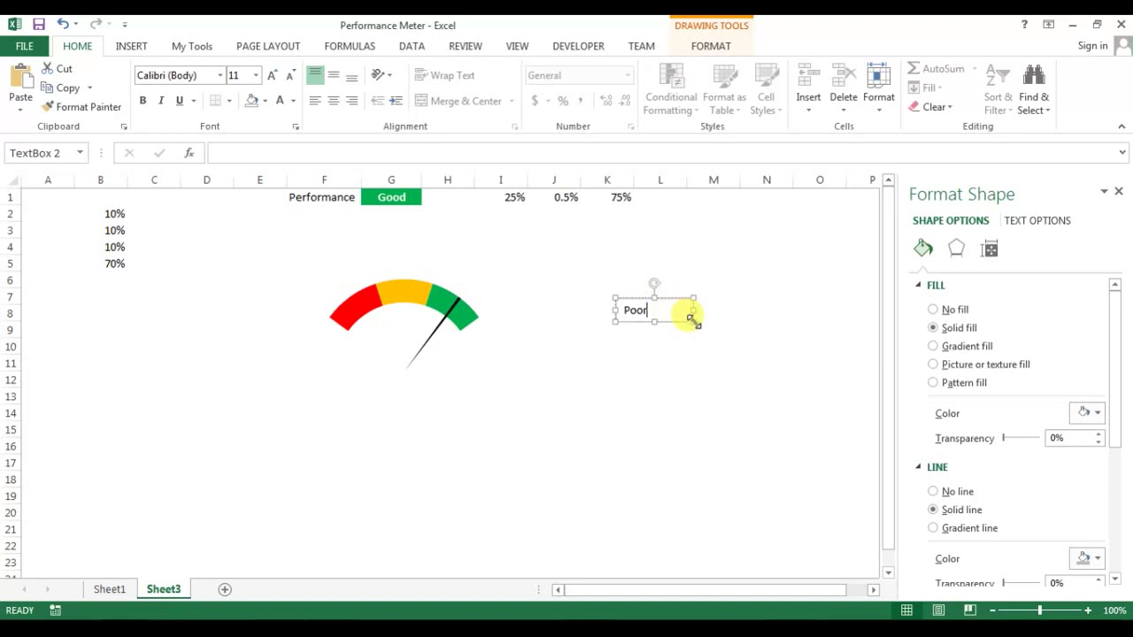
left_click(678, 315)
left_click(332, 100)
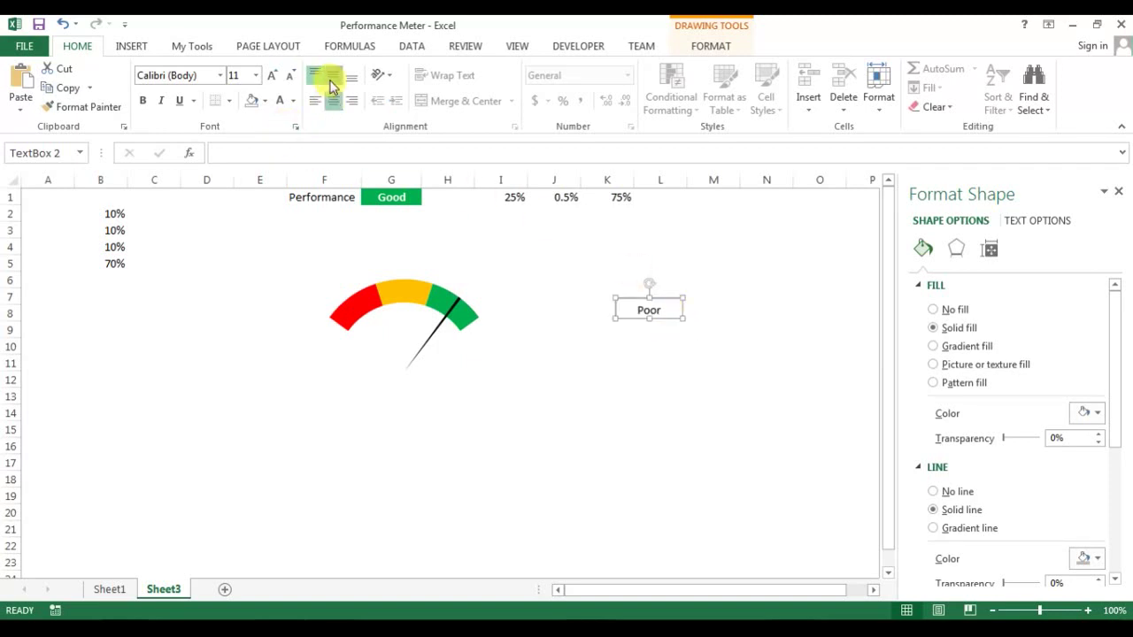
Give the Poor box No Outline and No Fill, and drag it onto the red arc
left_click(647, 309)
left_click(713, 46)
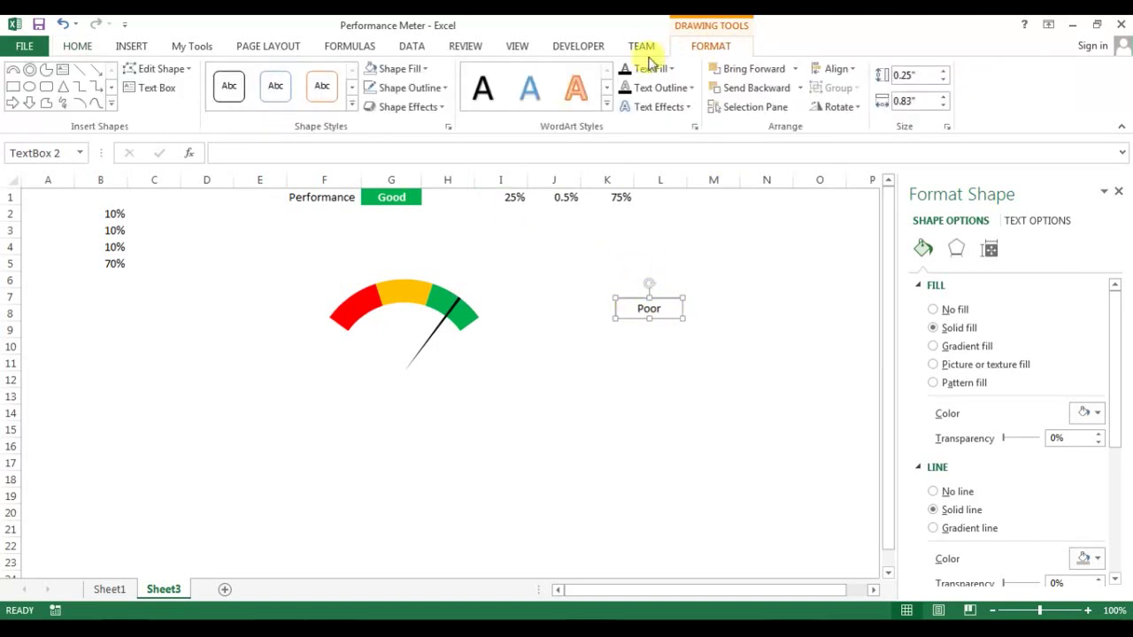
left_click(430, 89)
left_click(418, 254)
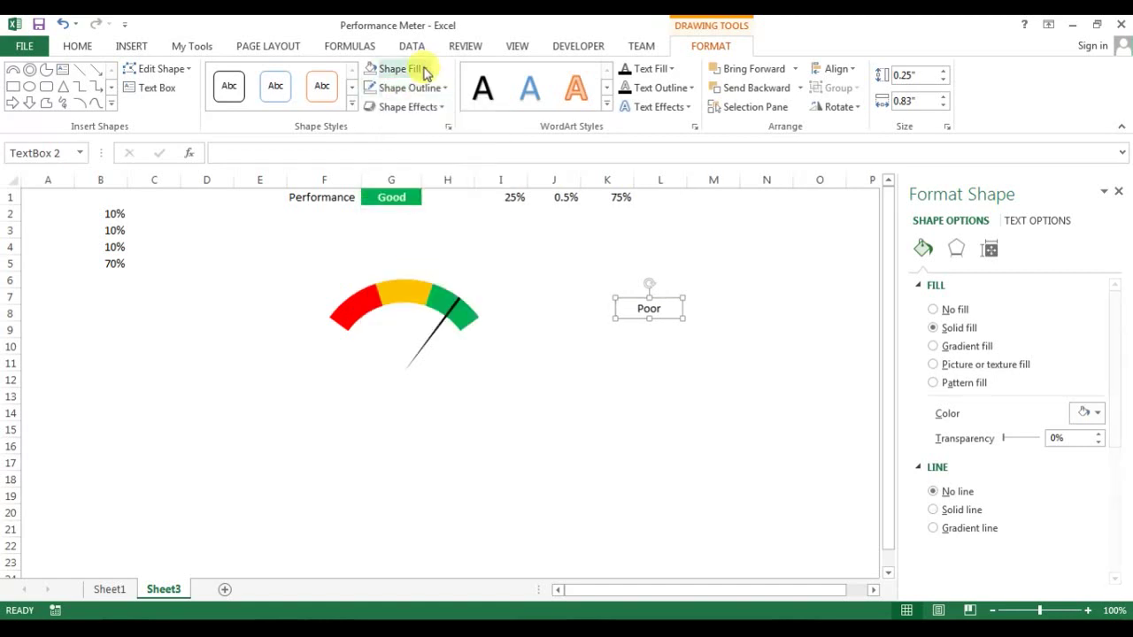
left_click(426, 69)
left_click(402, 235)
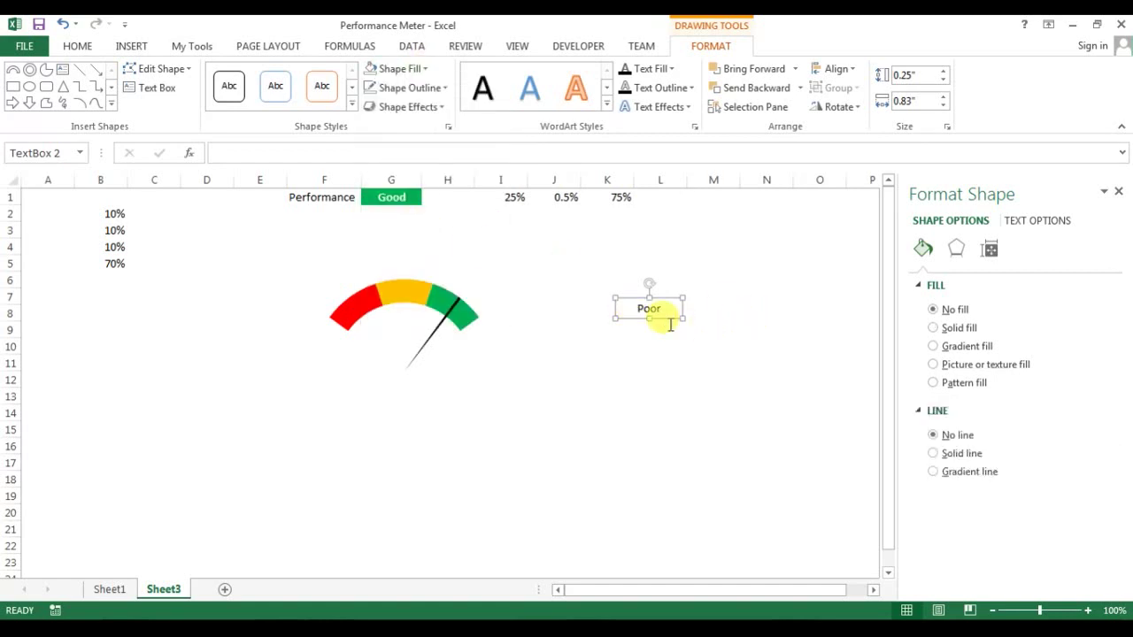
left_click_drag(668, 319, 369, 317)
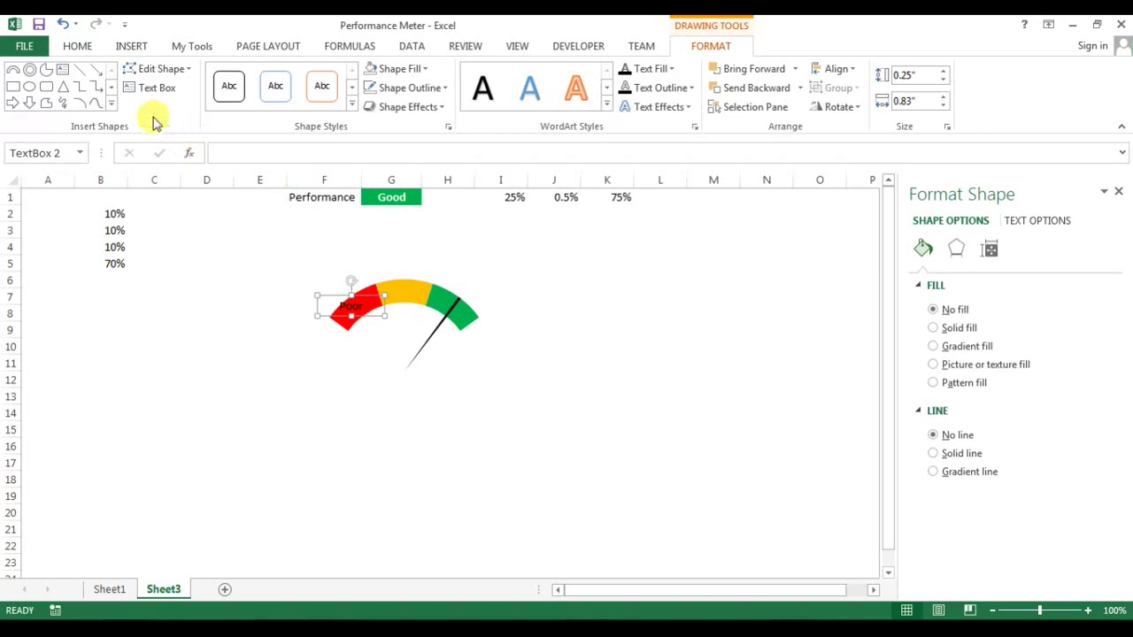
Make the Poor label bold and rotate it to follow the red arc
left_click(77, 46)
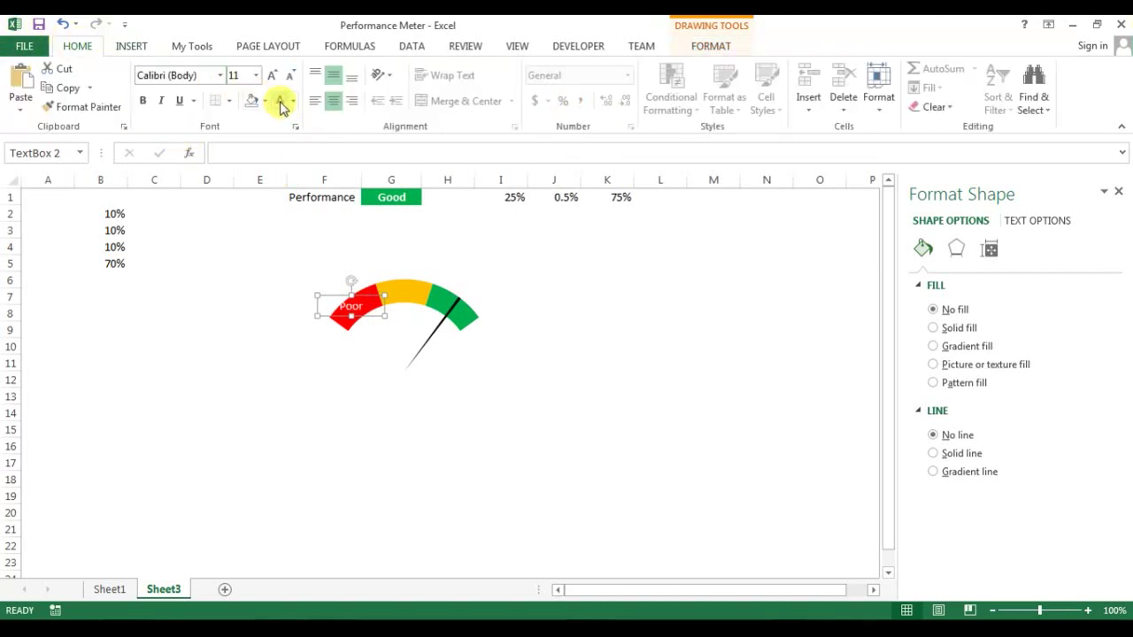
left_click(142, 100)
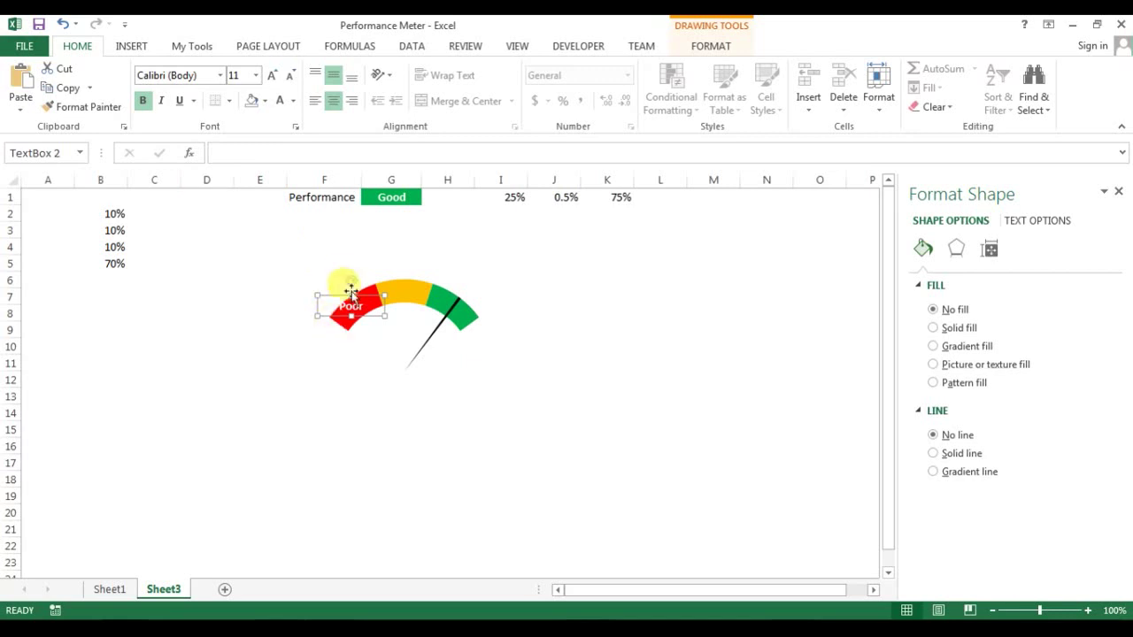
left_click_drag(352, 280, 455, 304)
Paste a copy, retype it as Good, and rotate it along the green arc
key("ctrl+v")
left_click(456, 304)
key("ctrl+a")
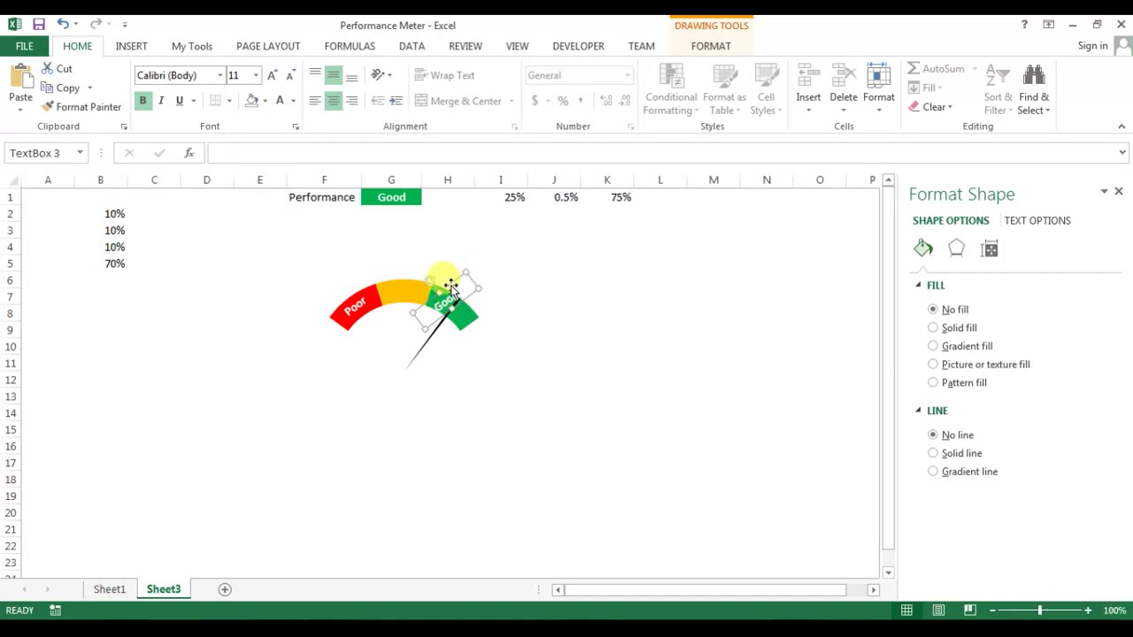
left_click_drag(430, 281, 458, 285)
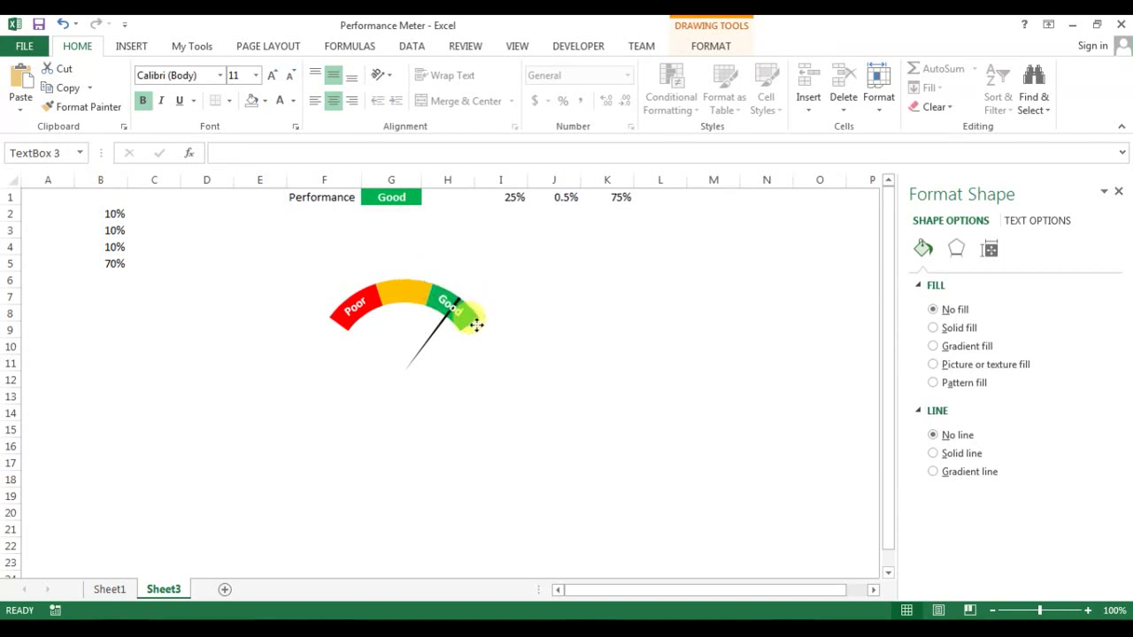
left_click(478, 325)
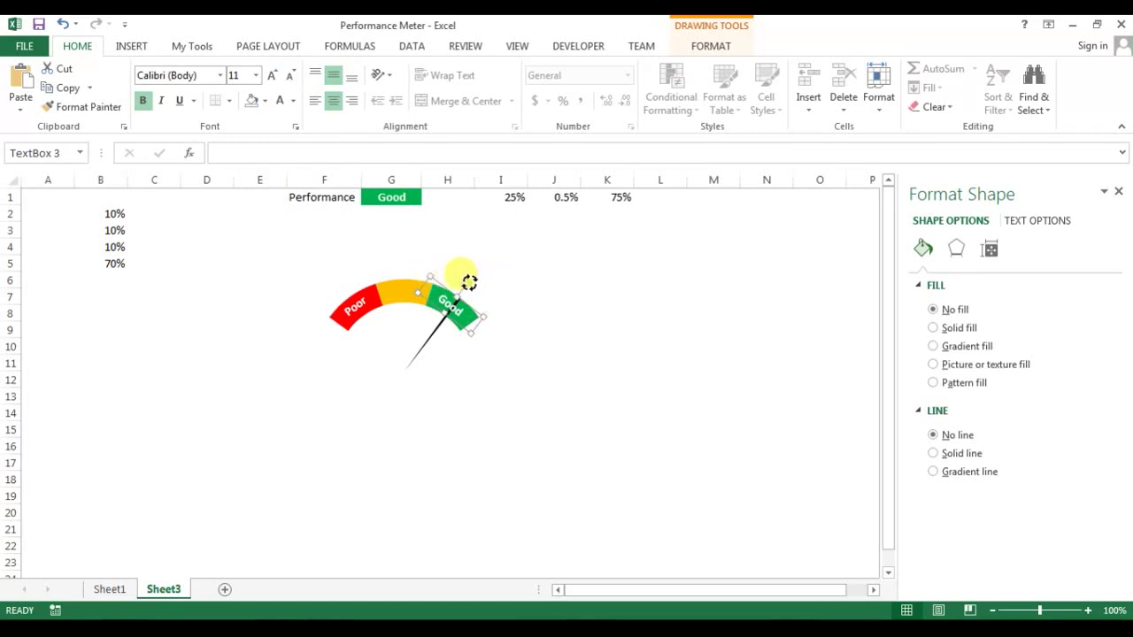
left_click_drag(469, 281, 453, 292)
key("ctrl+c")
Paste the Good label onto the yellow arc, level it, and retype it as black 'Average'
key("ctrl+v")
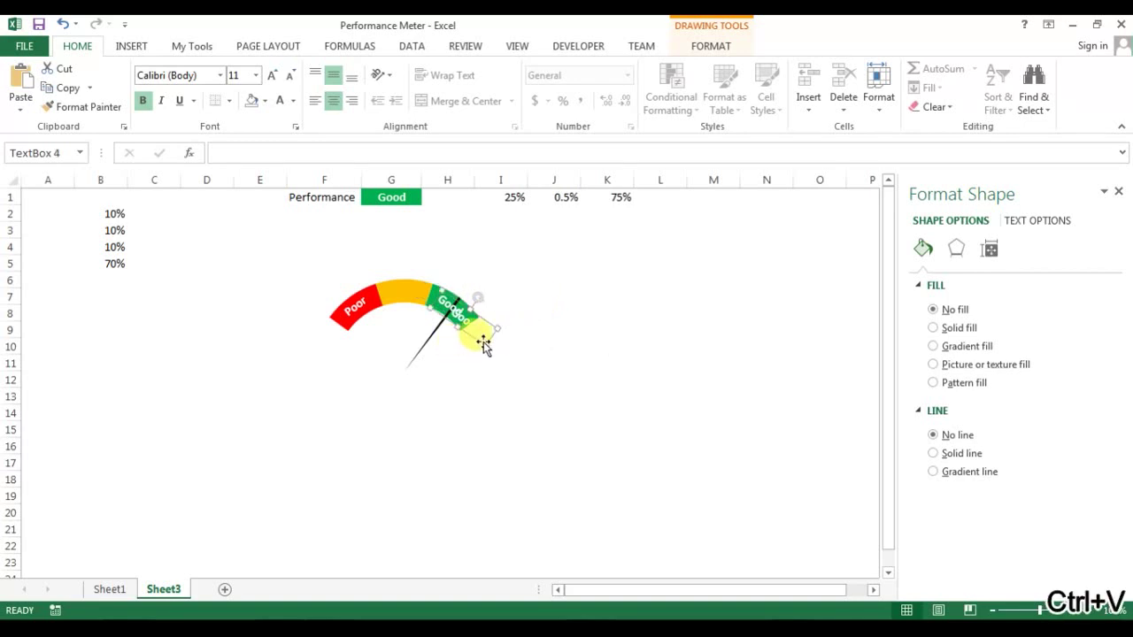
left_click_drag(478, 340, 422, 314)
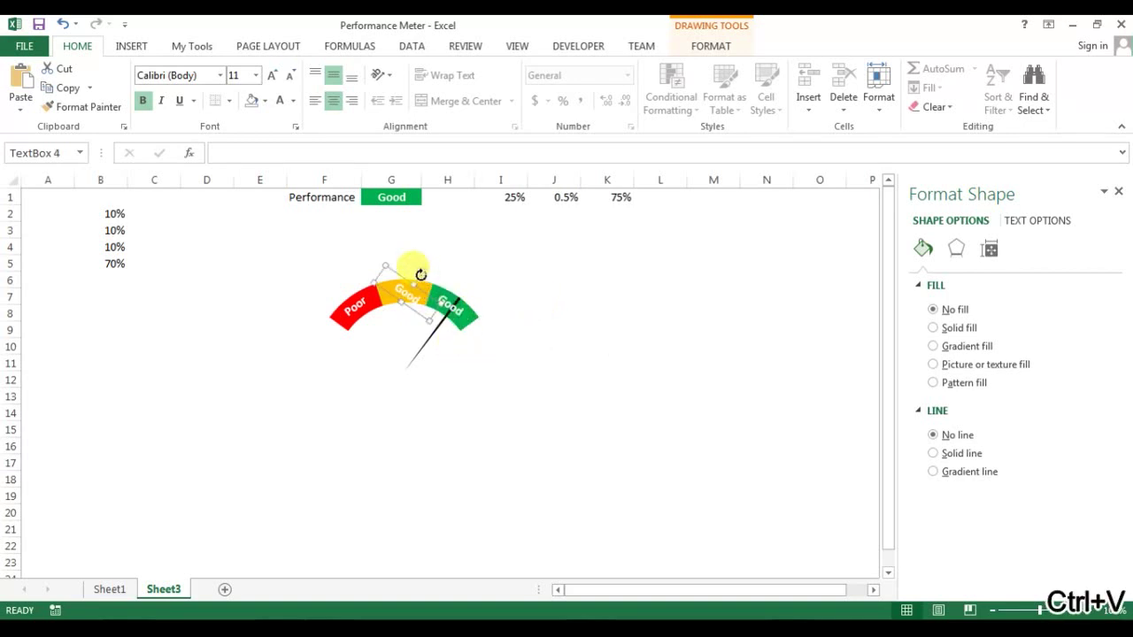
left_click_drag(420, 275, 394, 266)
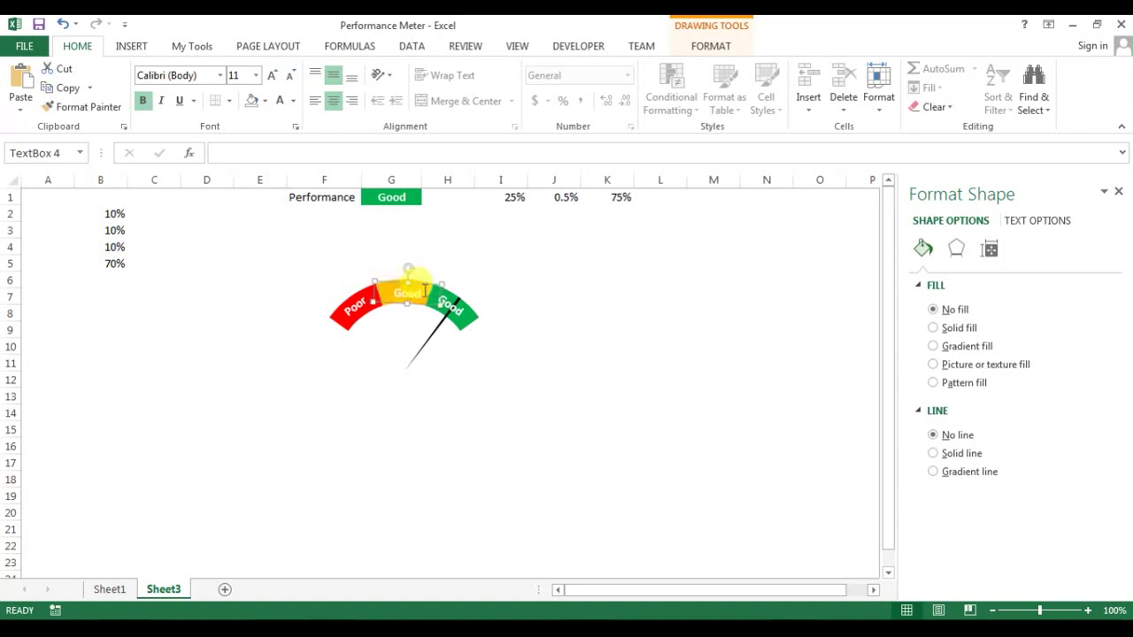
key("ctrl+a")
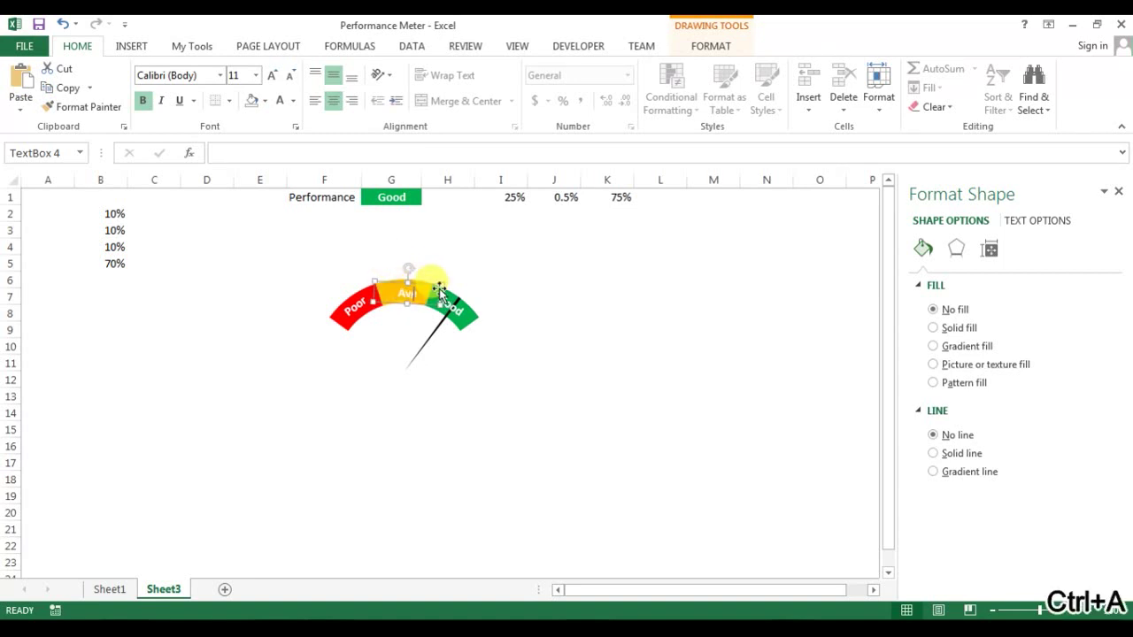
type("Average")
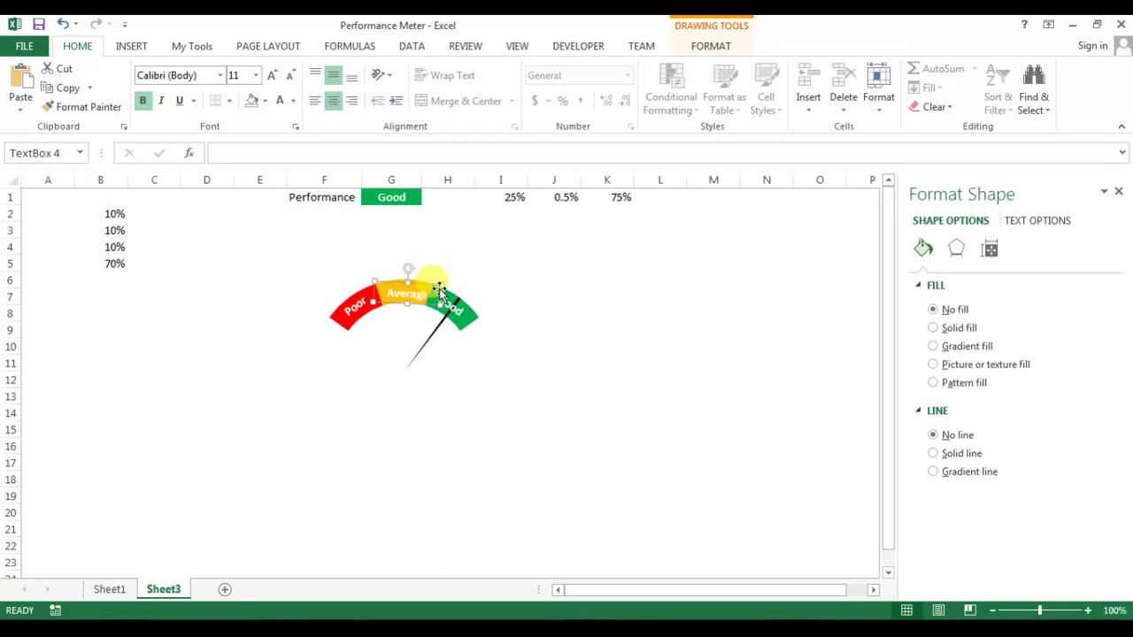
left_click_drag(439, 289, 412, 281)
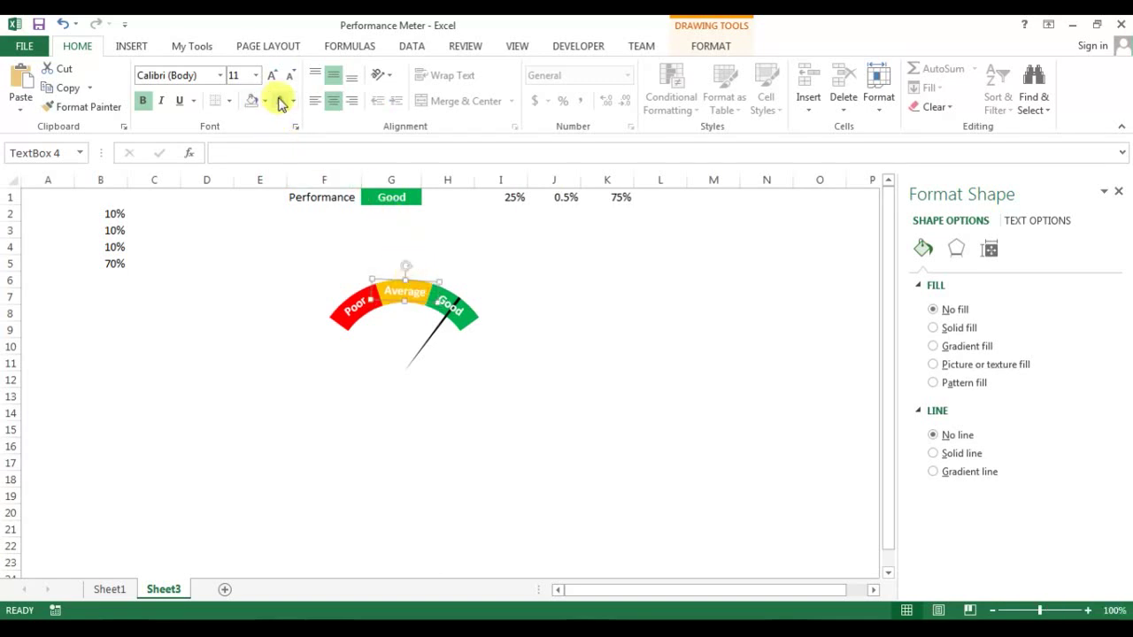
left_click(293, 101)
left_click(293, 160)
left_click(413, 270)
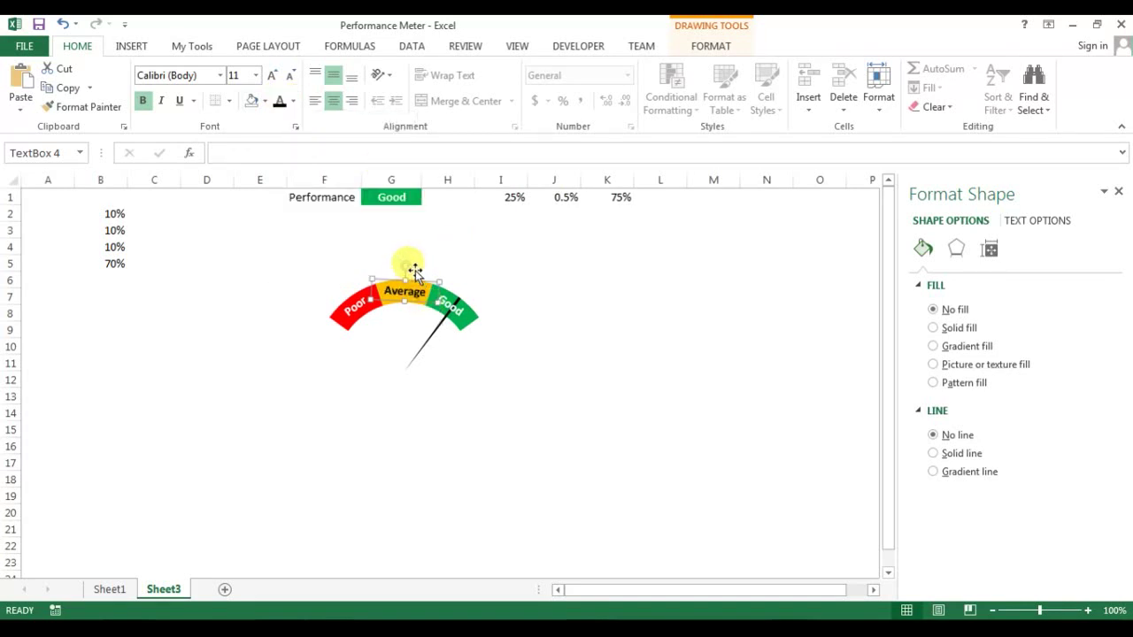
left_click(468, 258)
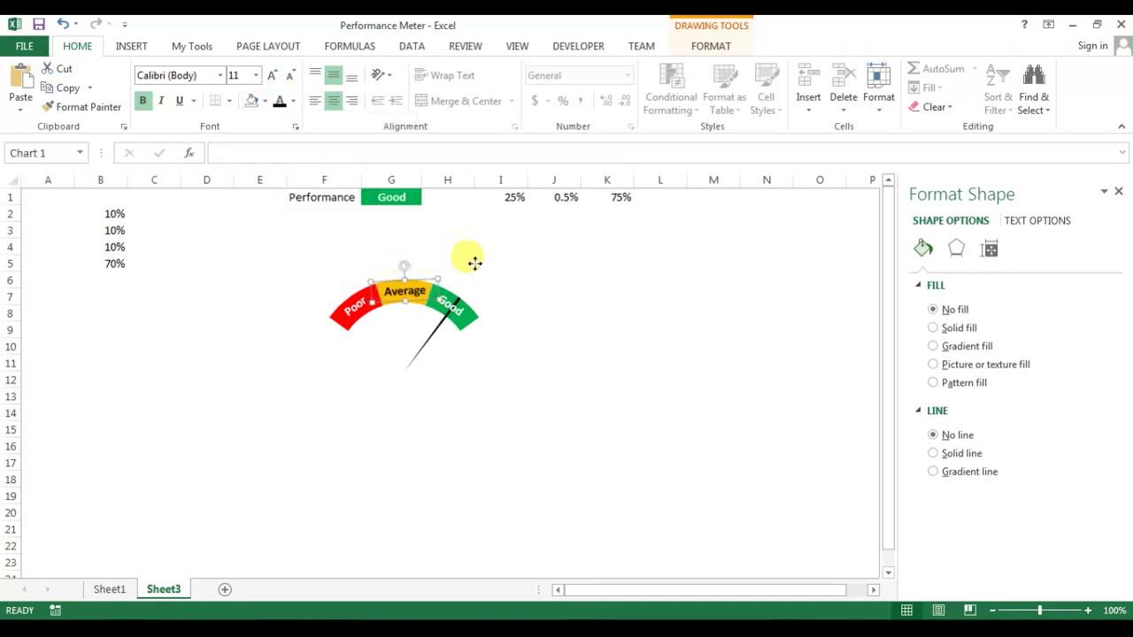
Insert an oval on the gauge chart and place it under the needle
left_click(446, 228)
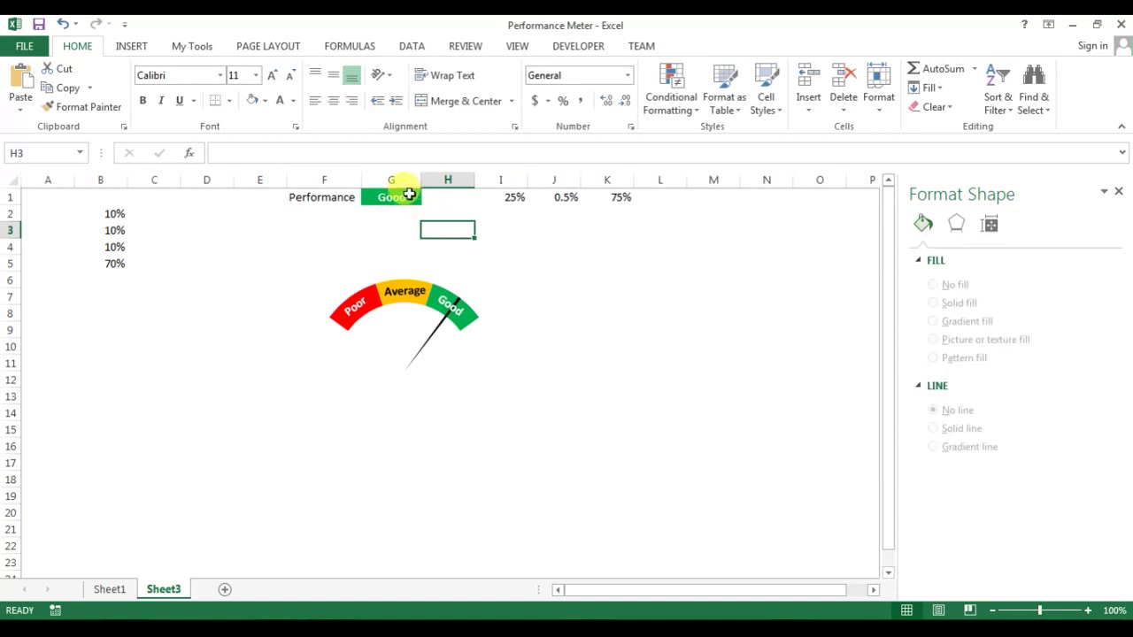
left_click(404, 195)
left_click(303, 278)
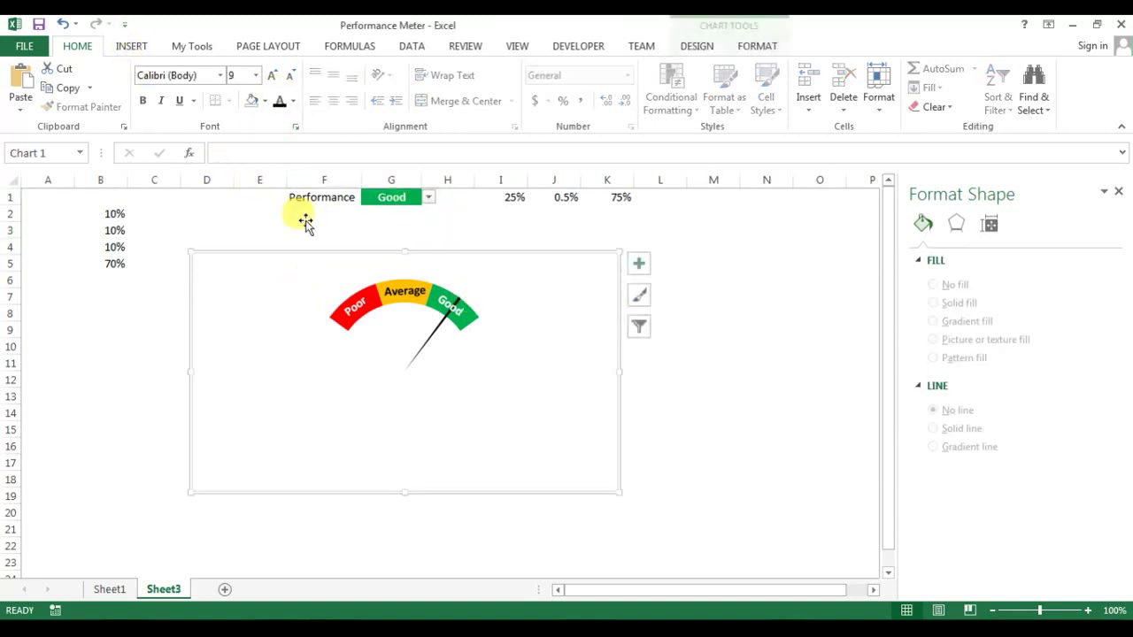
left_click(132, 46)
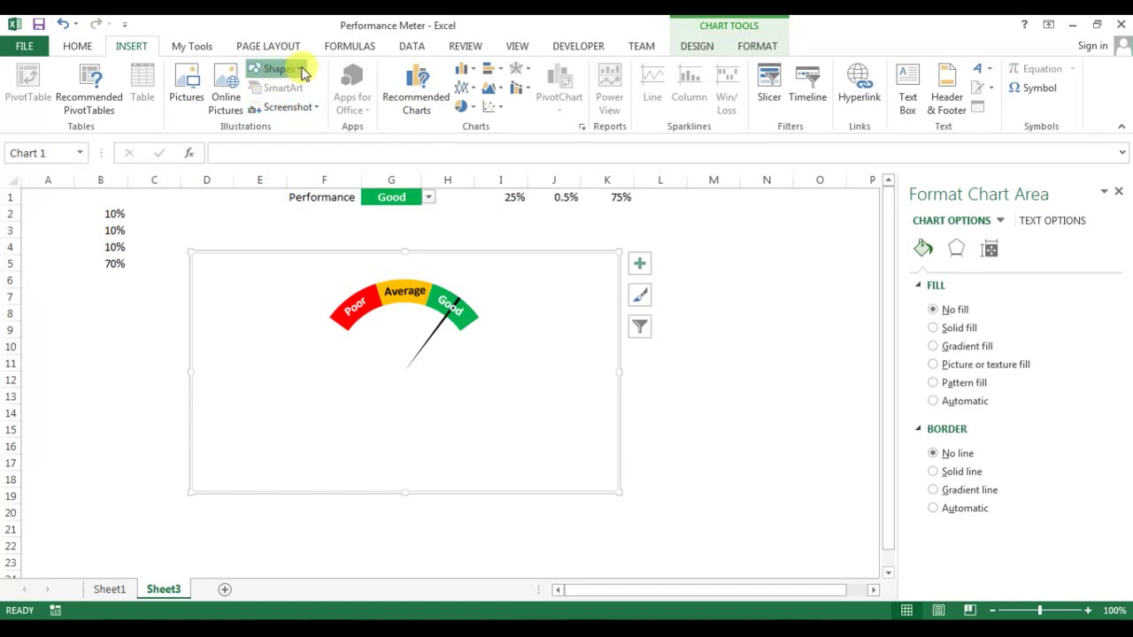
left_click(303, 70)
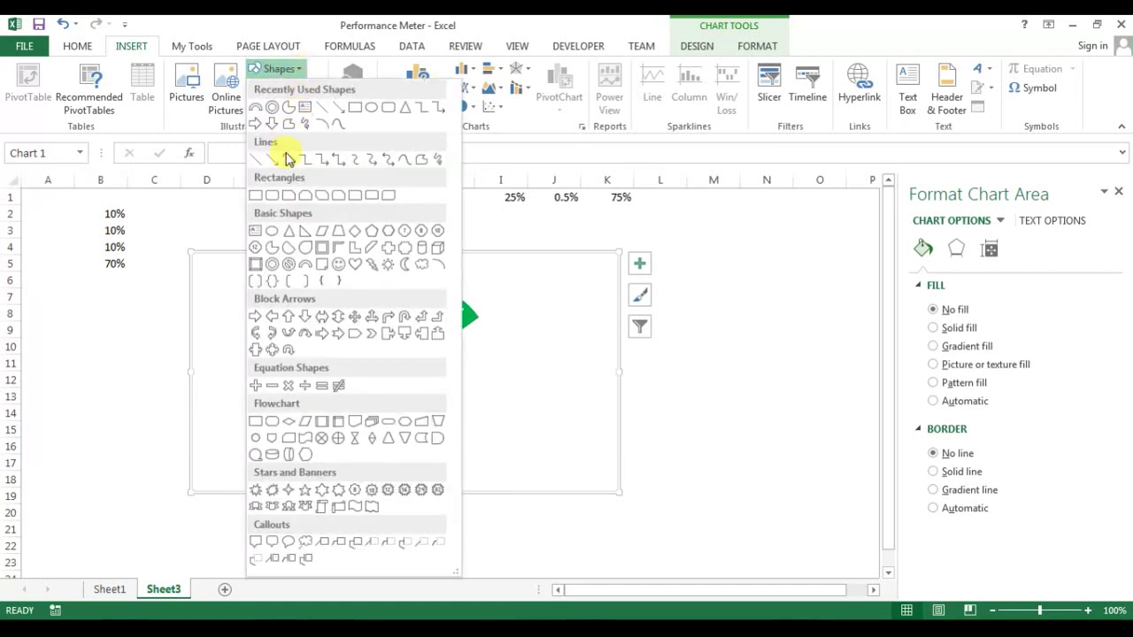
left_click(272, 236)
left_click(389, 355)
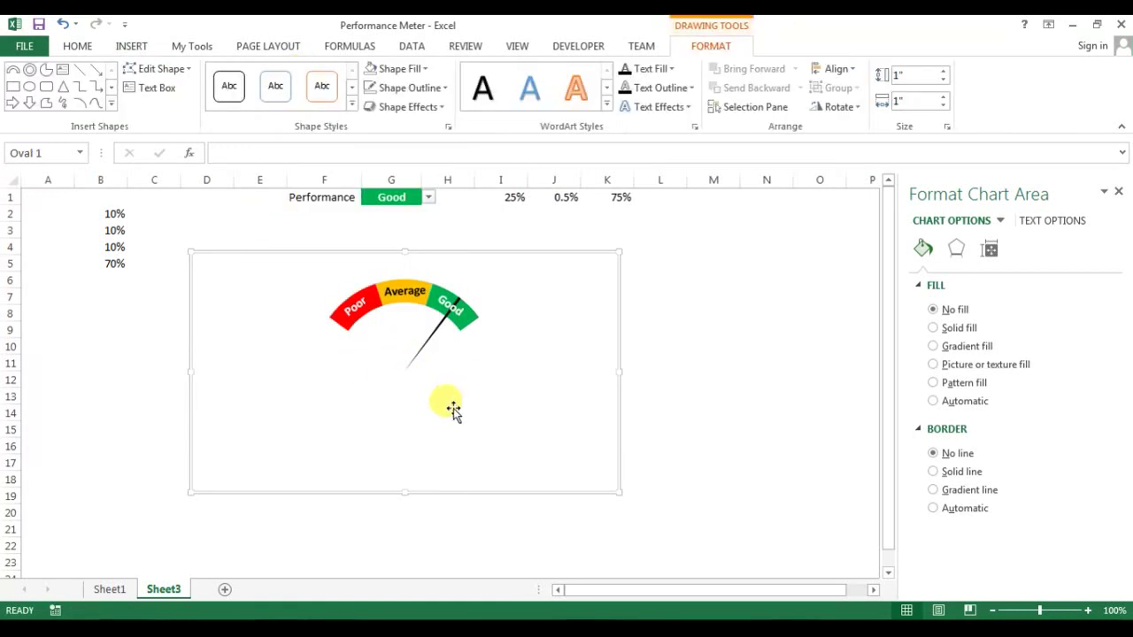
left_click_drag(428, 400, 398, 379)
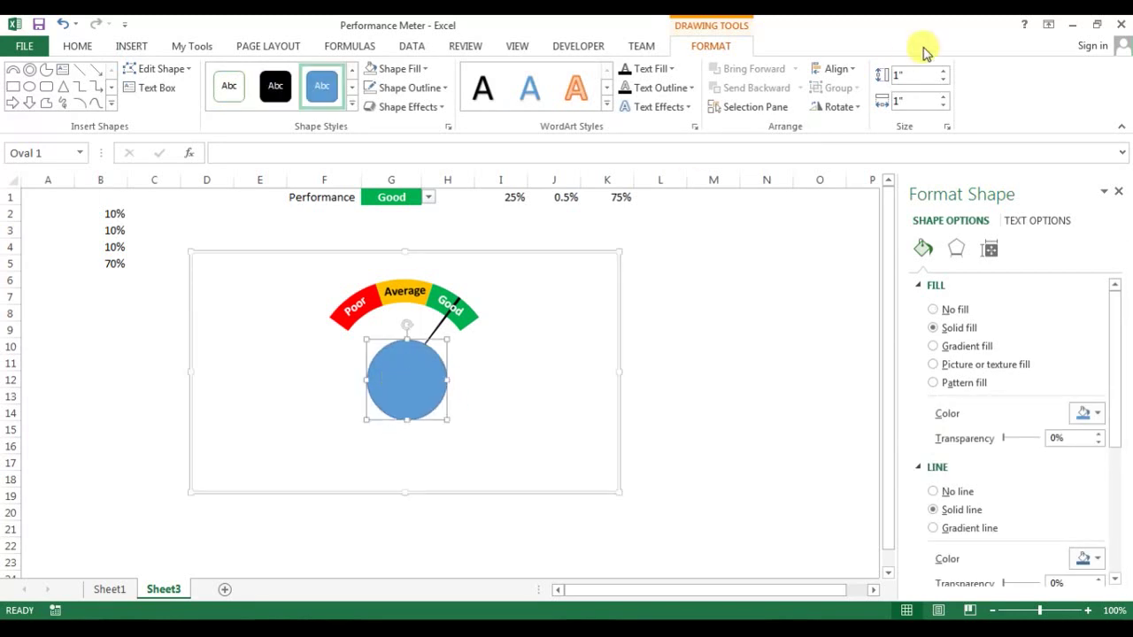
Size the circle to 0.3" by 0.3" and move it to the needle's base
left_click(903, 75)
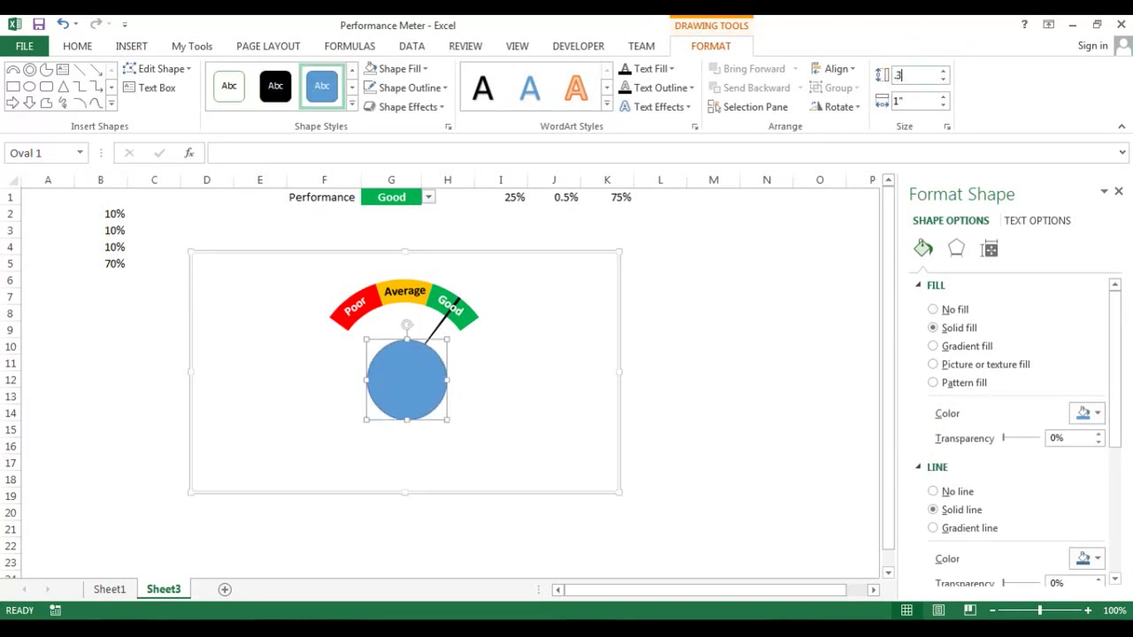
type(".3")
key("Tab")
type(".3")
key("Return")
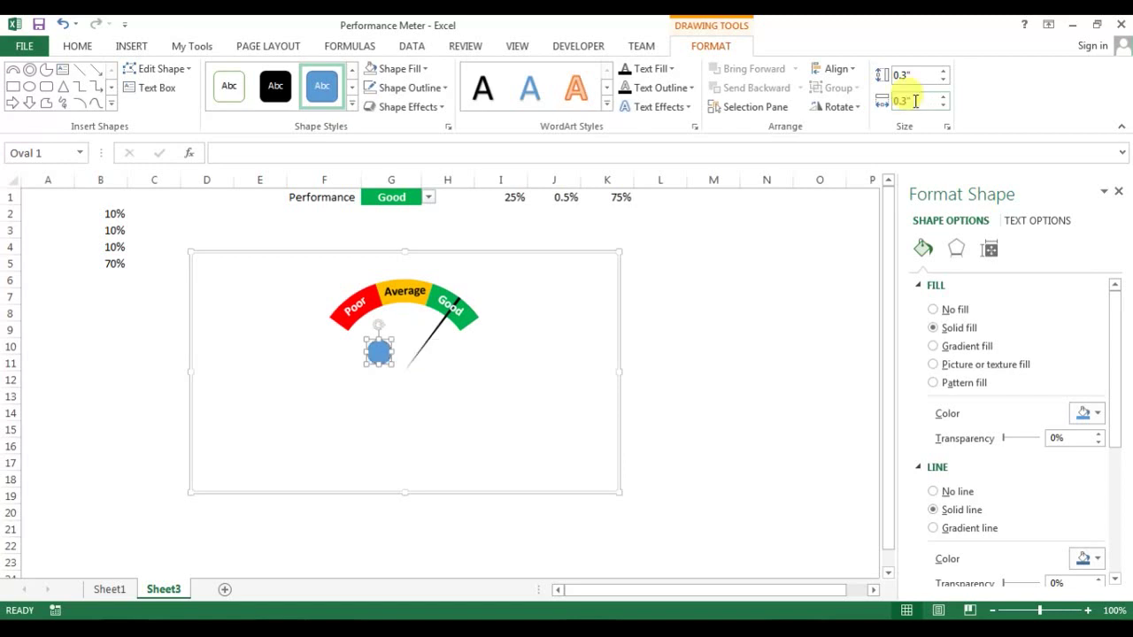
left_click(375, 356)
left_click_drag(377, 355, 407, 363)
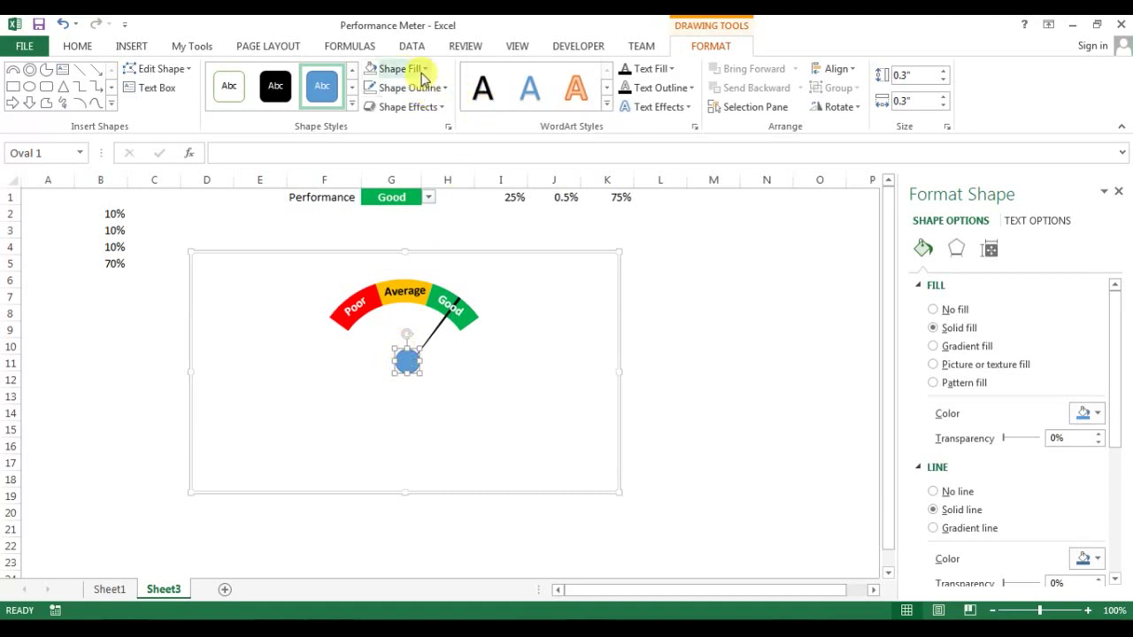
Give the circle the Preset 2 3-D shape effect
left_click(431, 106)
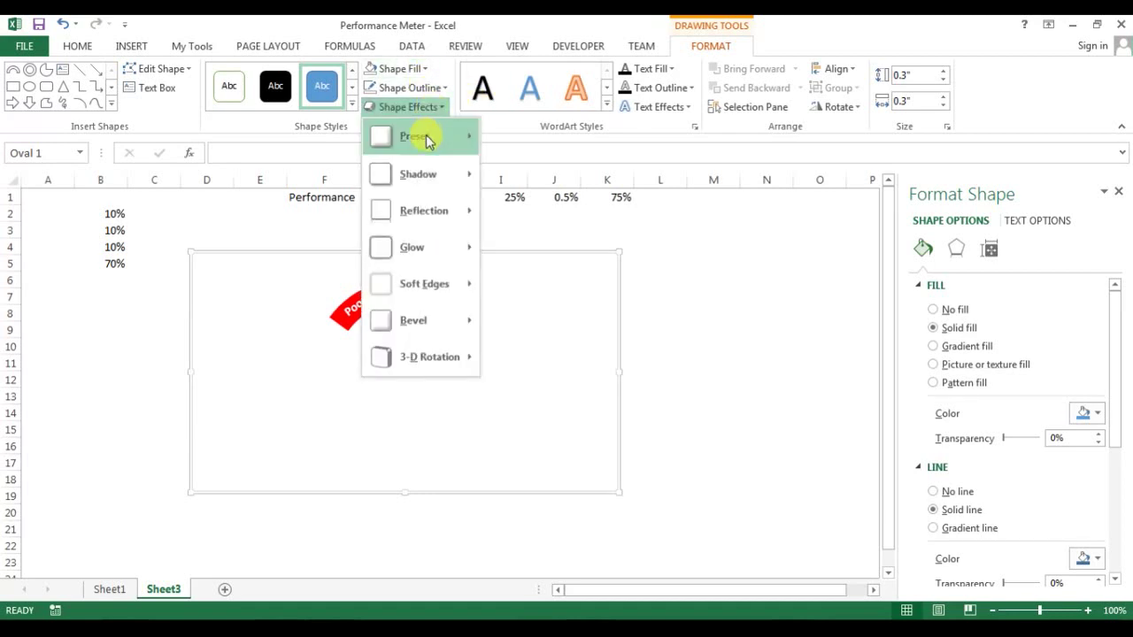
mouse_move(426, 142)
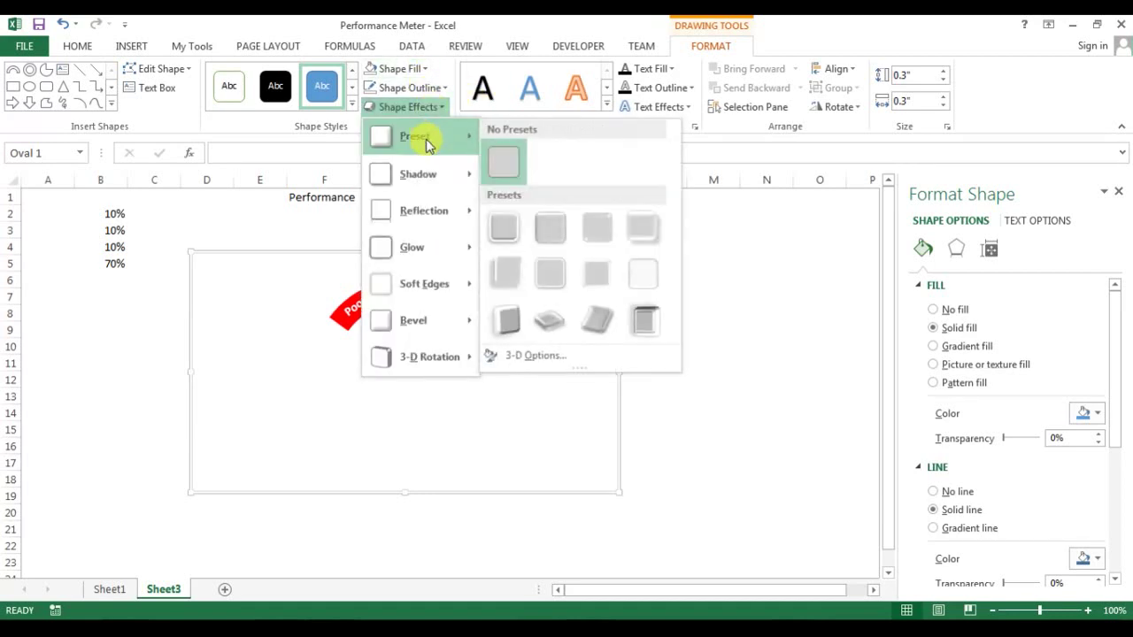
left_click(550, 233)
left_click(670, 329)
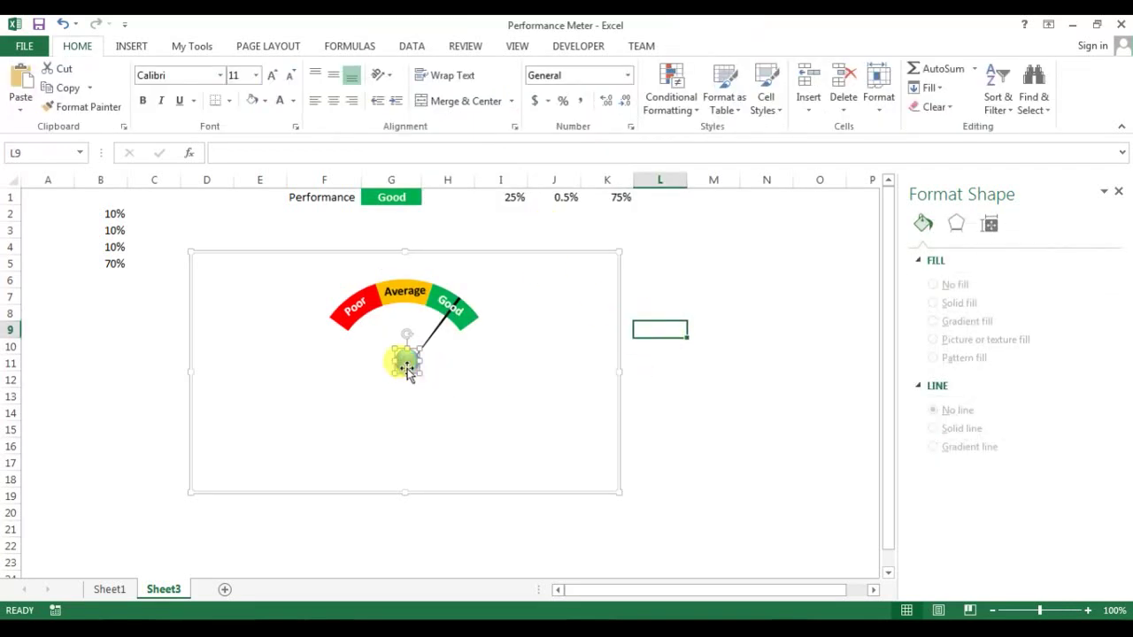
left_click(682, 356)
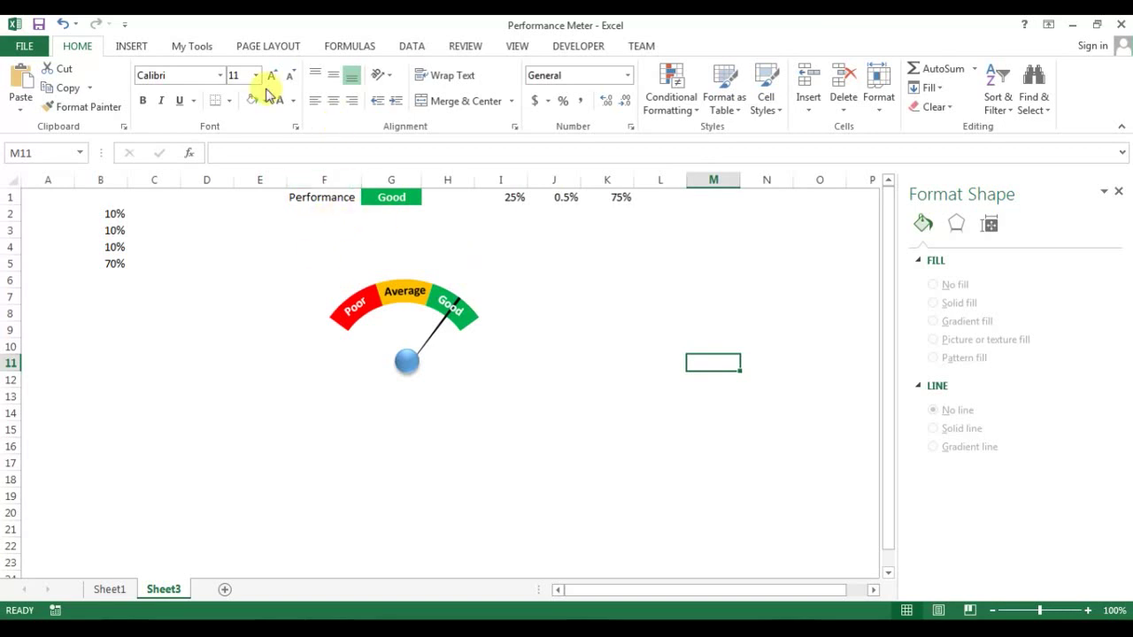
Go to the Sheet3 gauge, deselect the chart, and open the Insert Shapes gallery
left_click(110, 588)
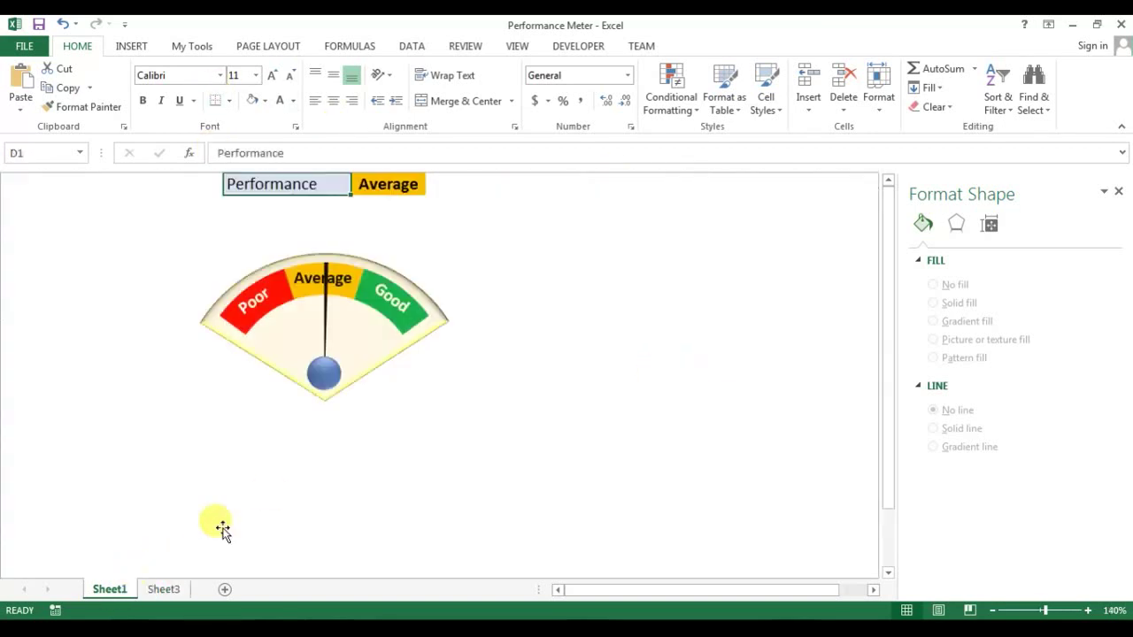
left_click(162, 591)
left_click(587, 271)
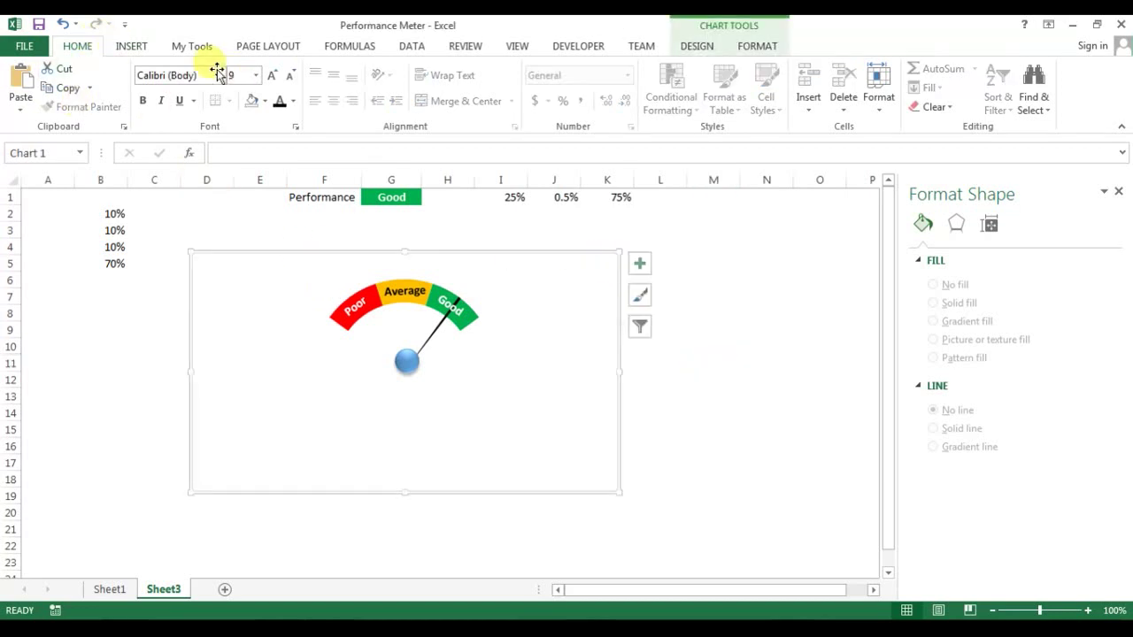
left_click(695, 213)
left_click(133, 49)
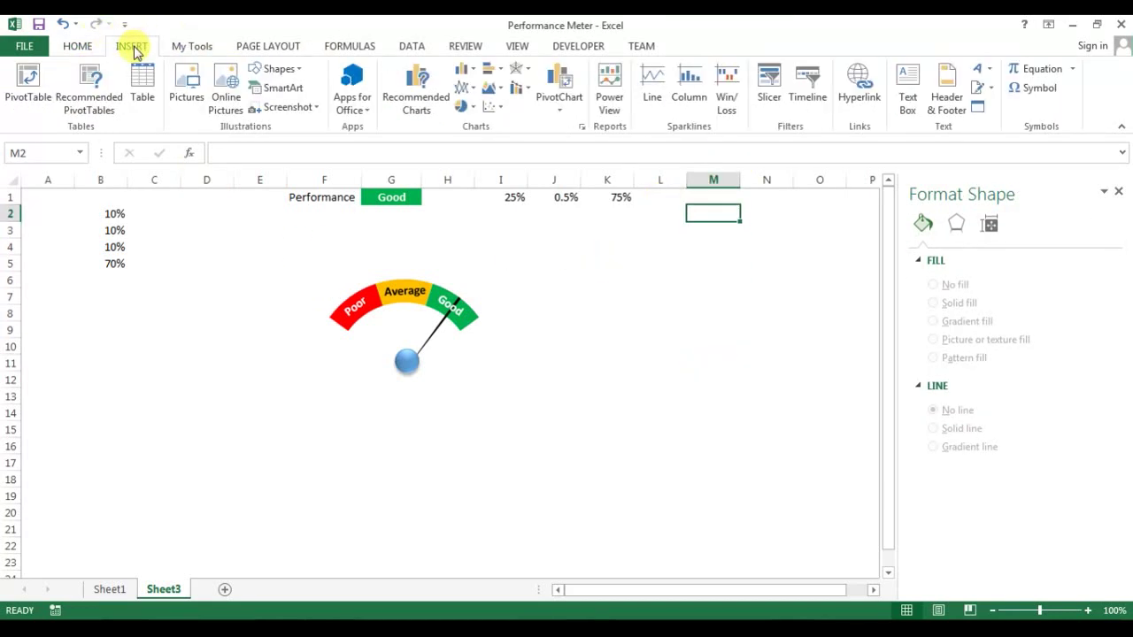
left_click(292, 70)
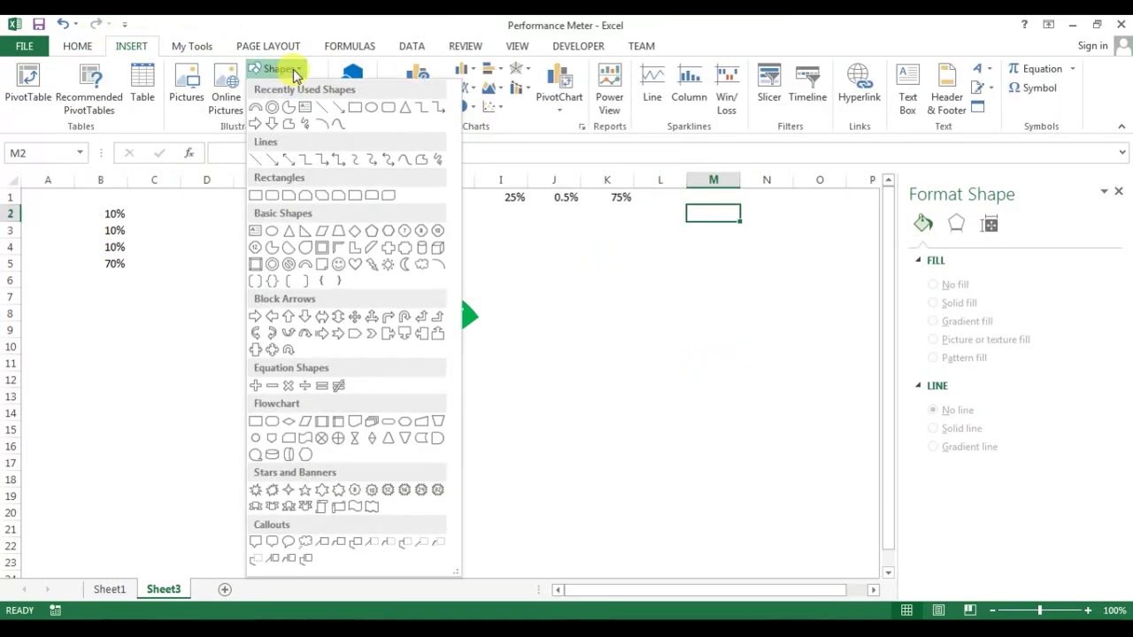
Insert a Pie shape over the gauge, resize it, and set 46% fill transparency
left_click(273, 259)
left_click_drag(581, 273, 586, 279)
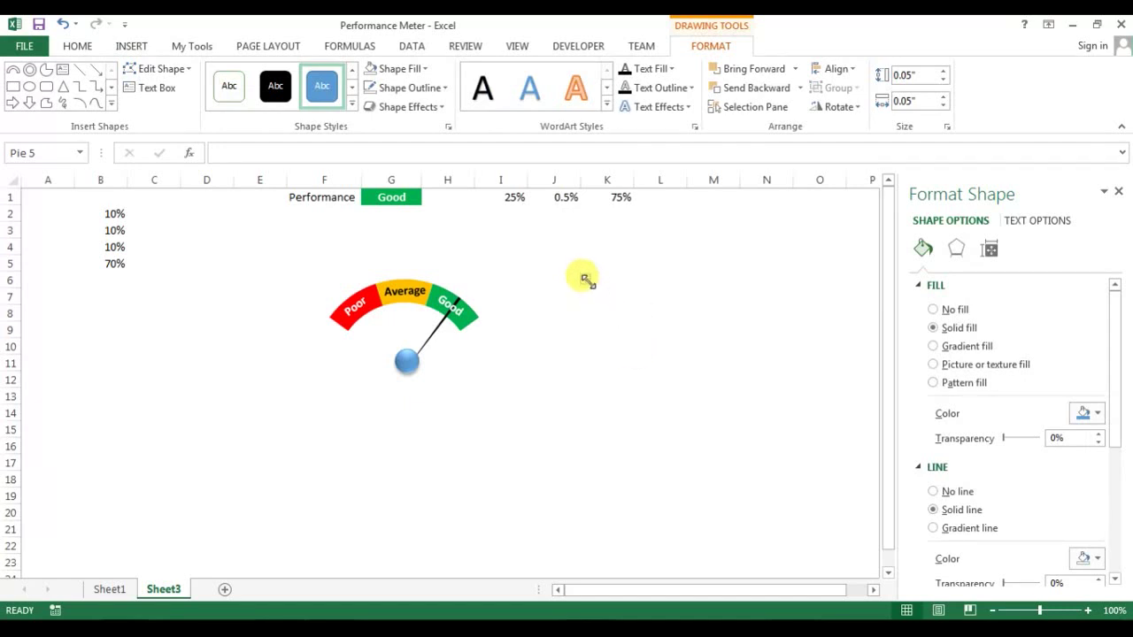
left_click_drag(584, 279, 734, 390)
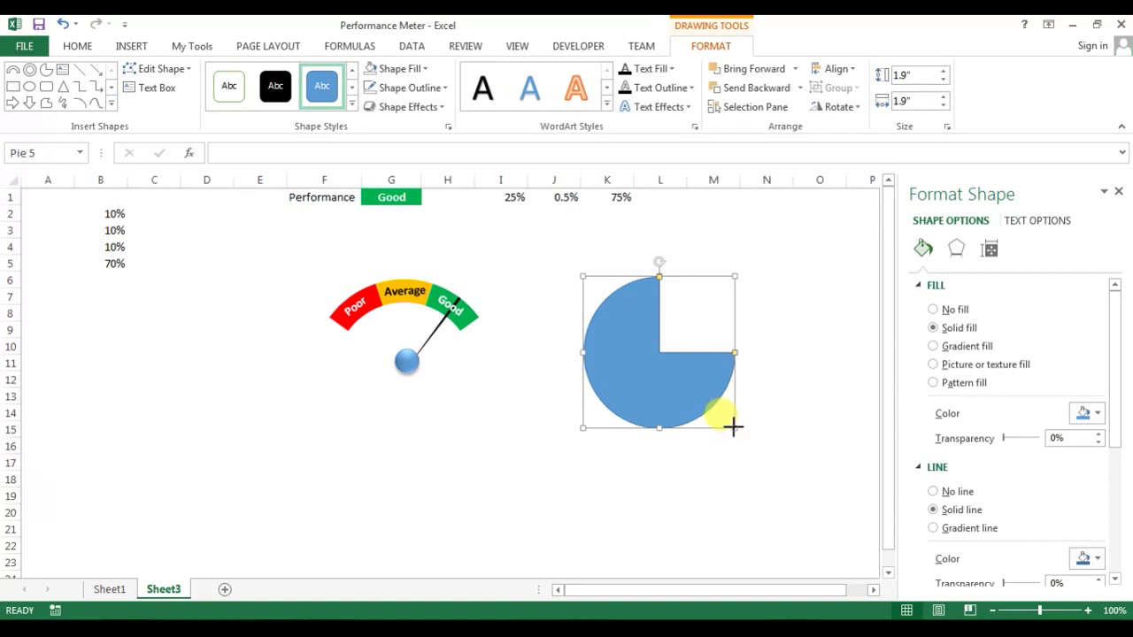
left_click_drag(733, 427, 437, 368)
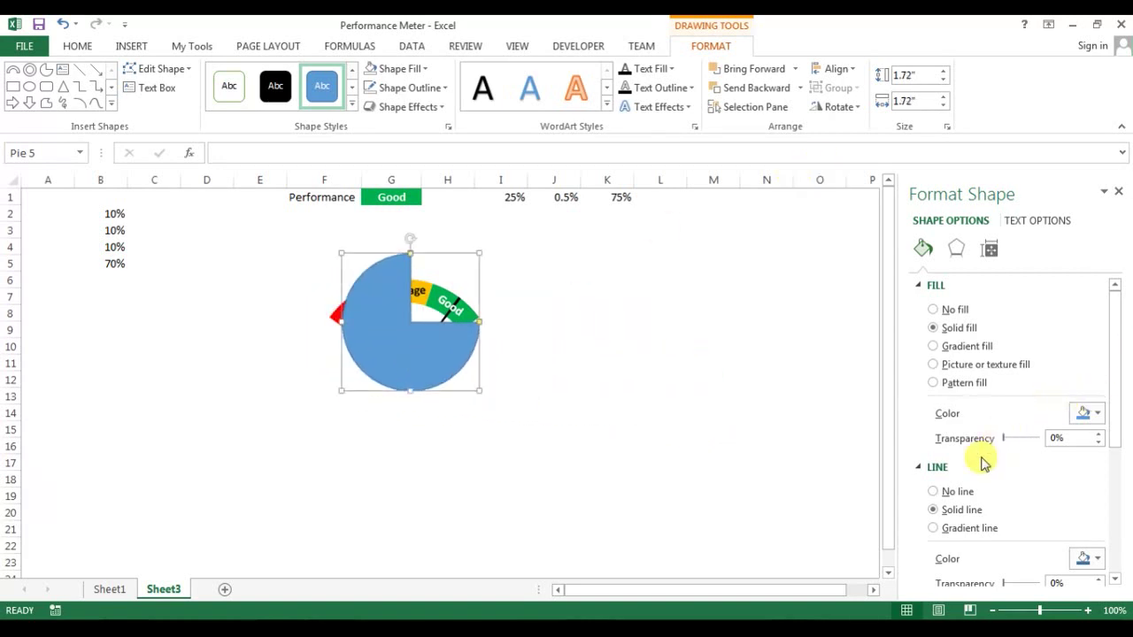
left_click_drag(1006, 440, 1022, 447)
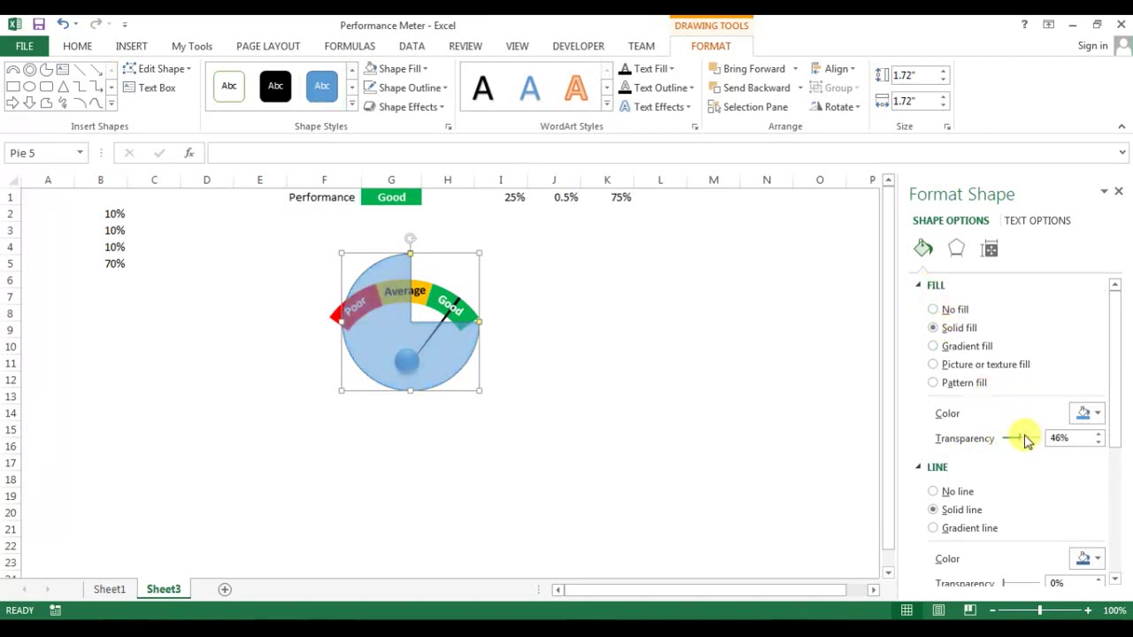
left_click_drag(476, 328, 474, 332)
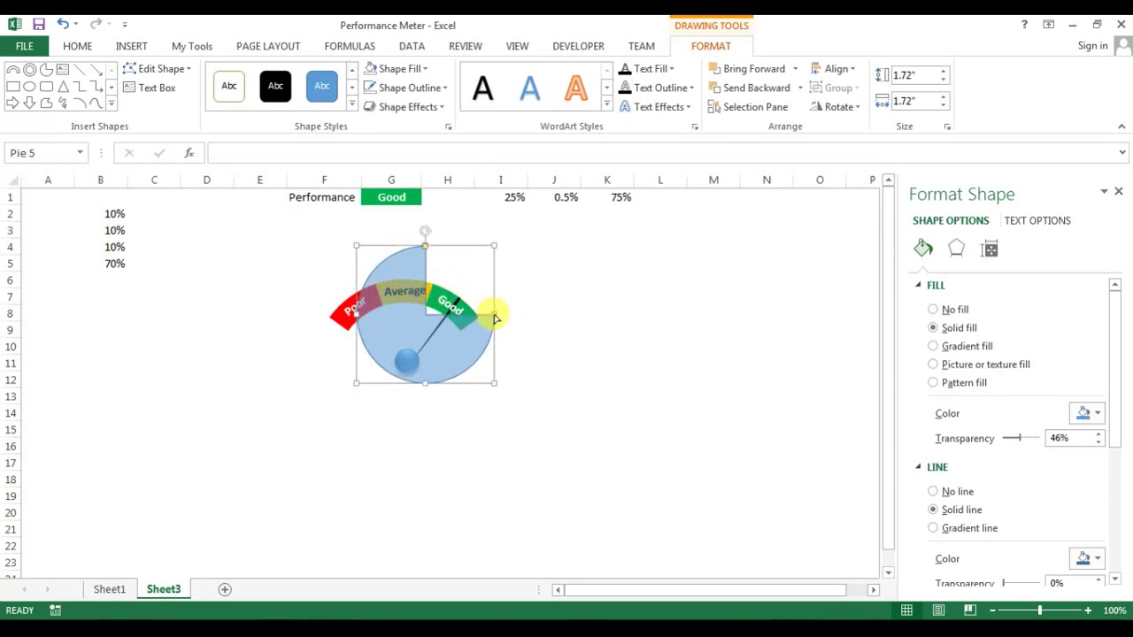
Reshape the pie into a 2.81" fan aligned behind the Poor/Average/Good arc
left_click_drag(495, 316, 358, 318)
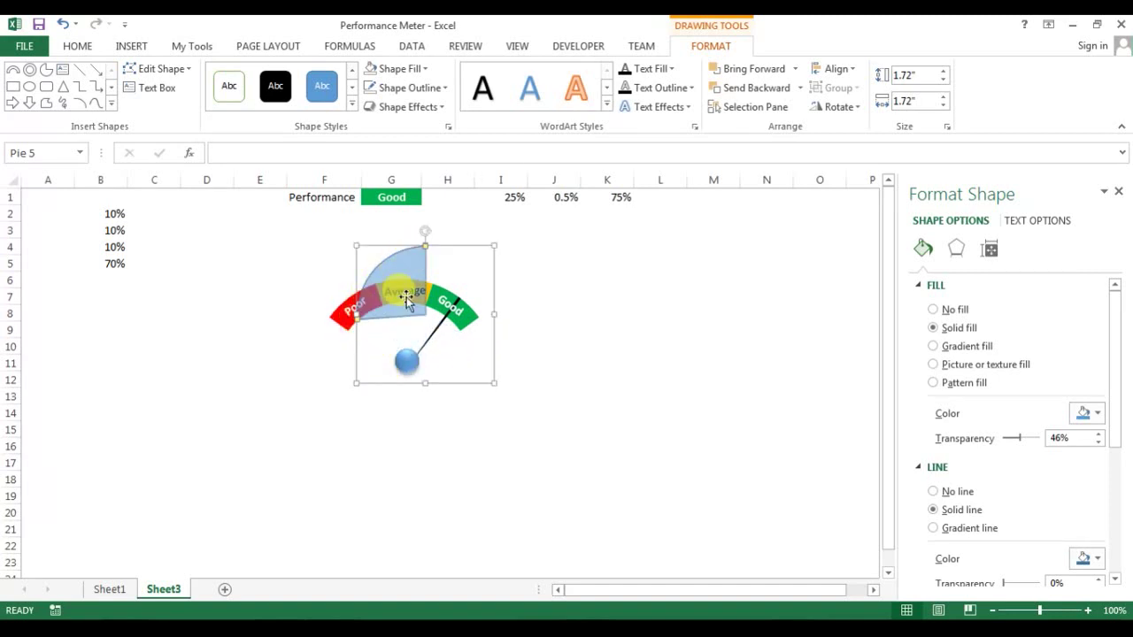
left_click_drag(425, 250, 470, 313)
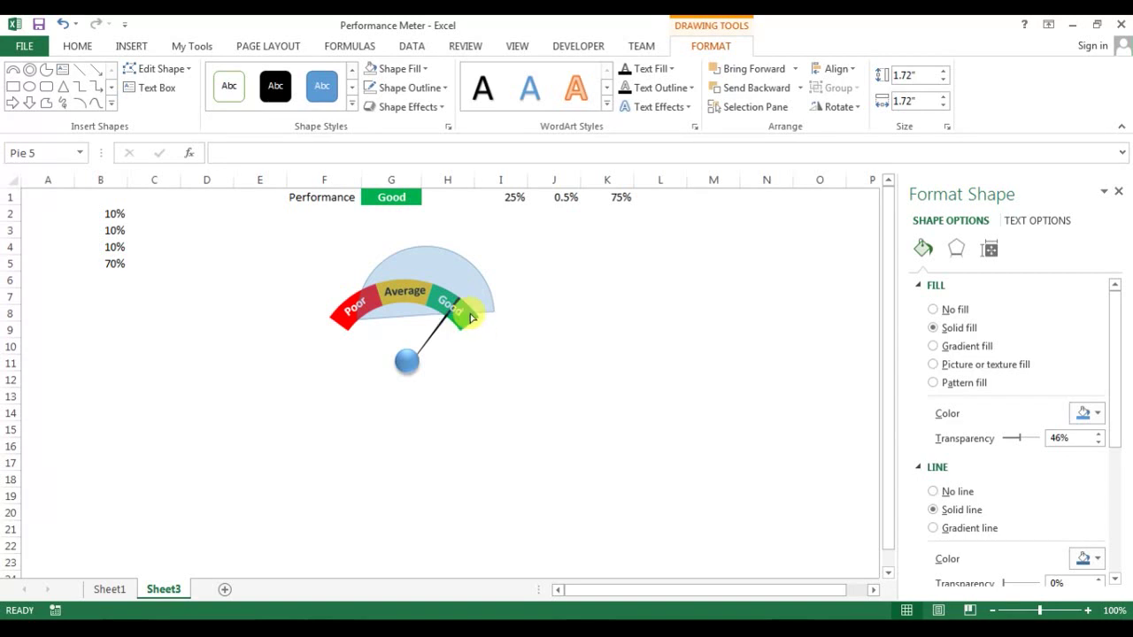
left_click_drag(469, 303, 471, 308)
mouse_move(363, 320)
left_mouse_down()
mouse_move(341, 361)
mouse_move(341, 328)
left_mouse_up()
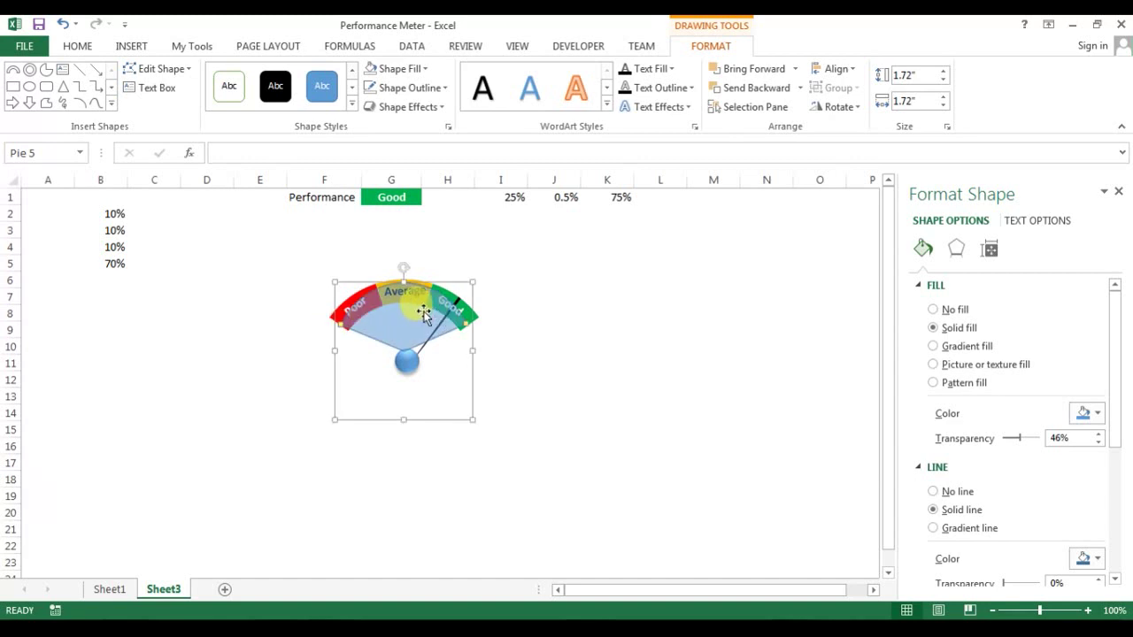
left_click_drag(405, 303, 409, 307)
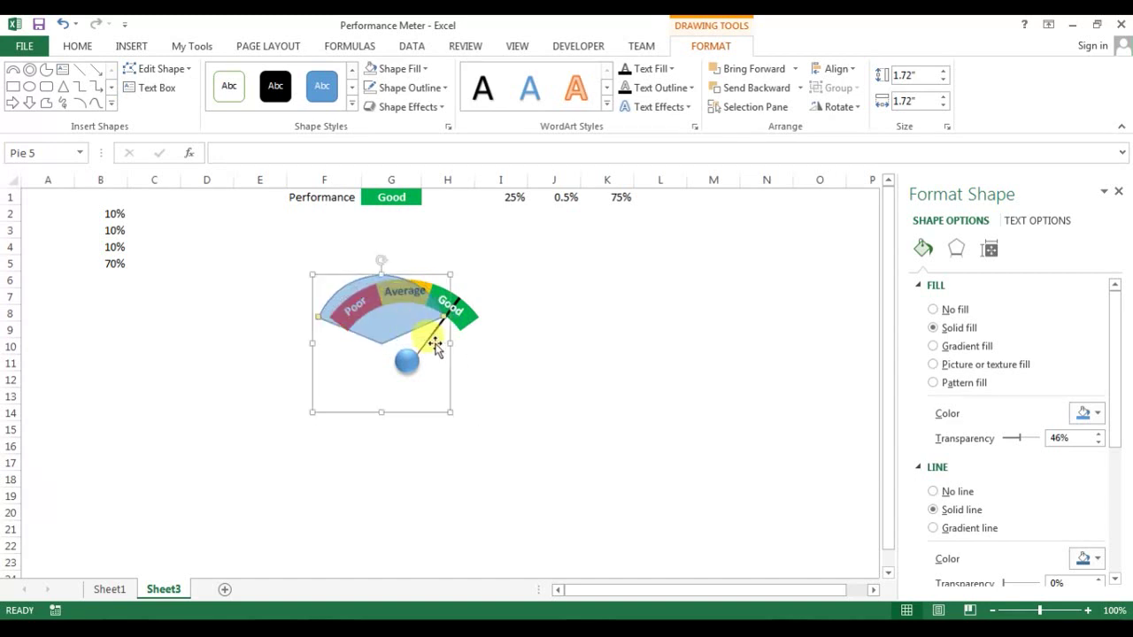
left_click_drag(450, 411, 536, 469)
left_click_drag(463, 357, 447, 356)
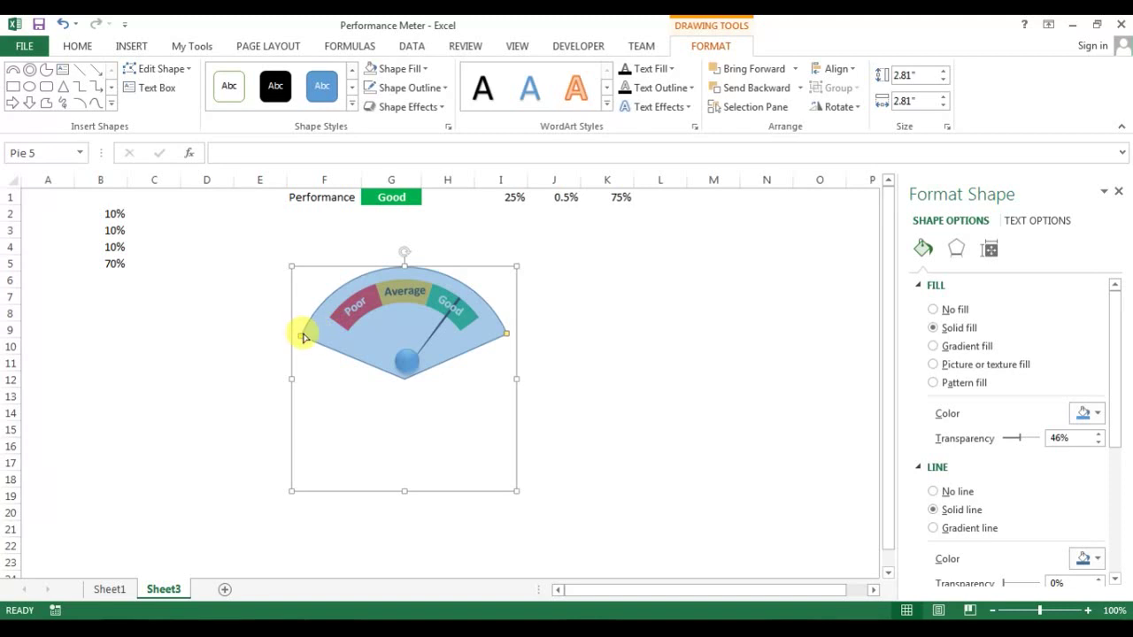
left_click_drag(301, 340, 308, 323)
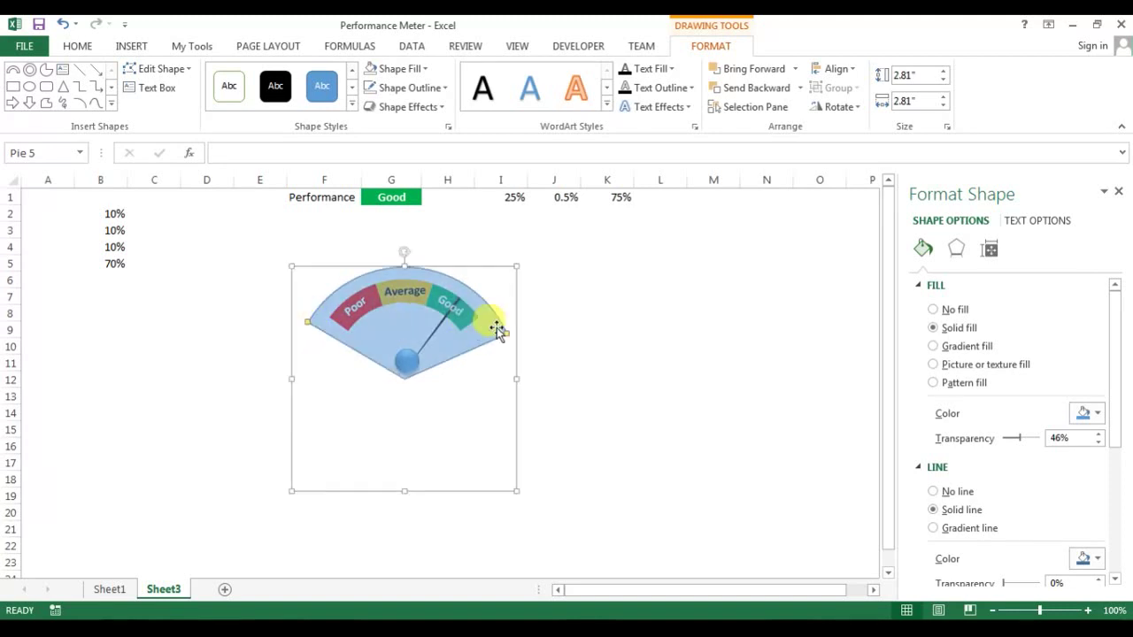
left_click_drag(507, 334, 456, 322)
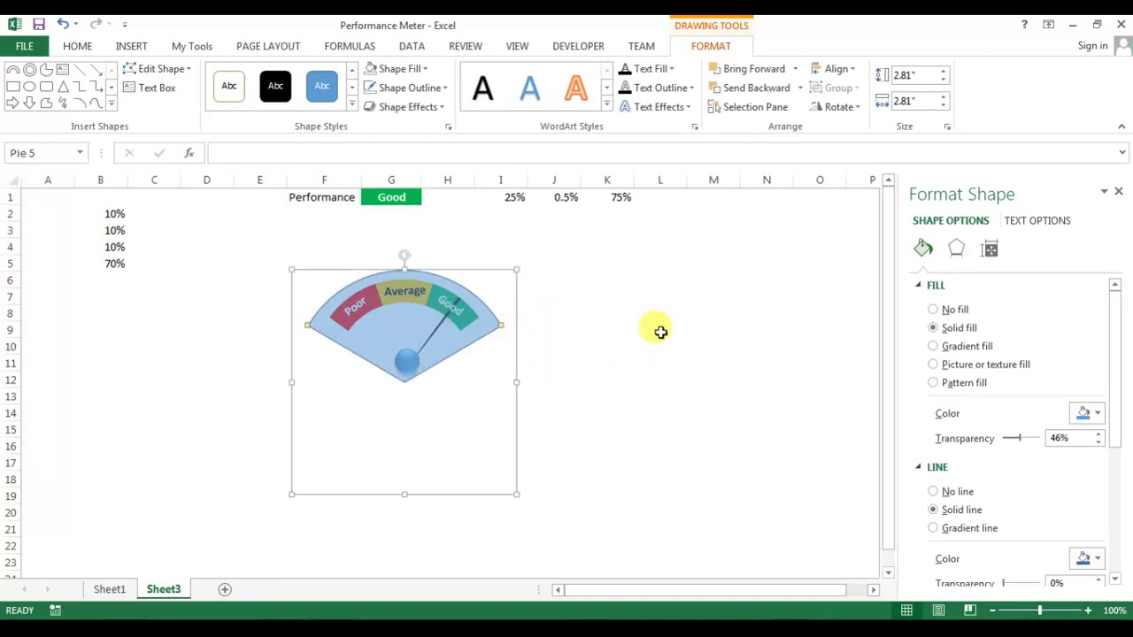
left_click(660, 329)
left_click(486, 323)
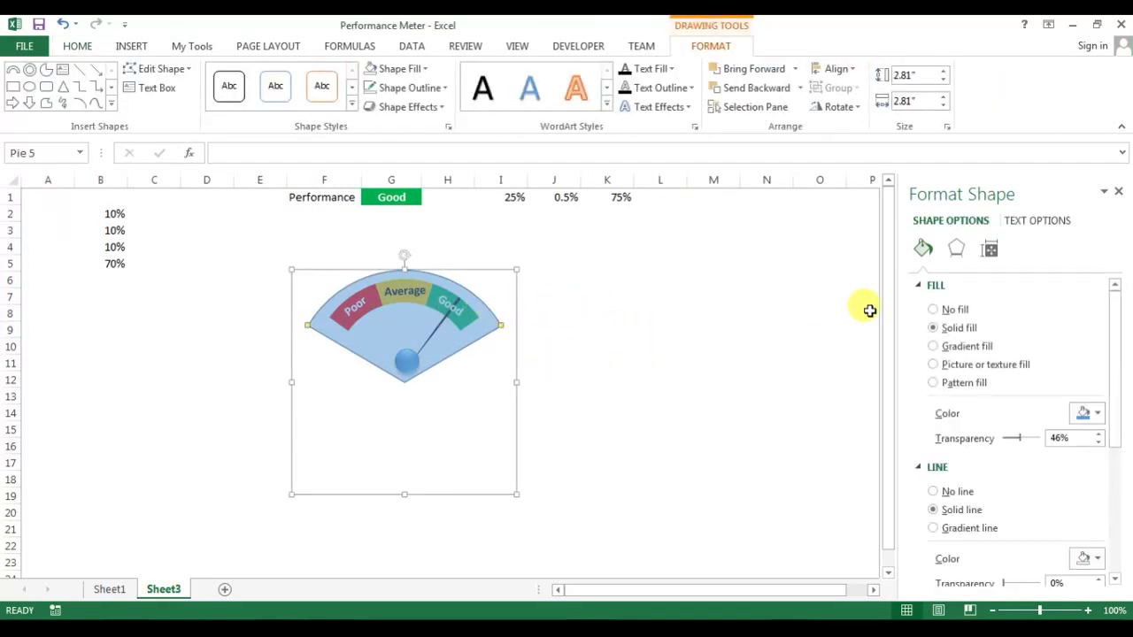
Set the fan's transparency to 0% and apply the Preset 8 bevel effect
mouse_move(1017, 438)
left_mouse_down()
mouse_move(1010, 448)
mouse_move(948, 437)
left_mouse_up()
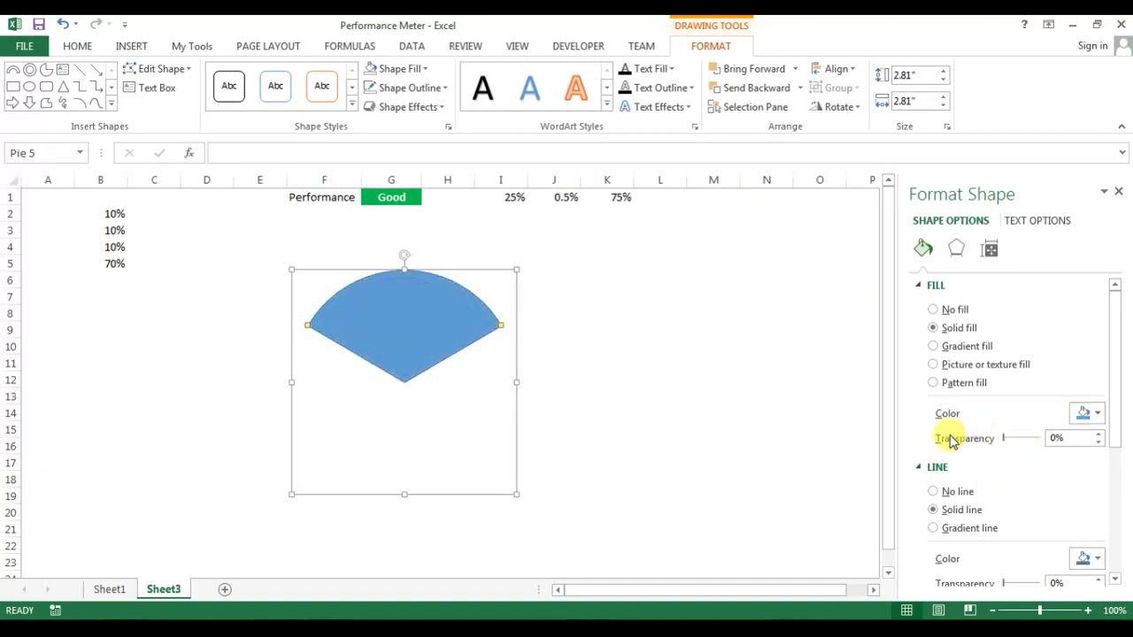
left_click(430, 116)
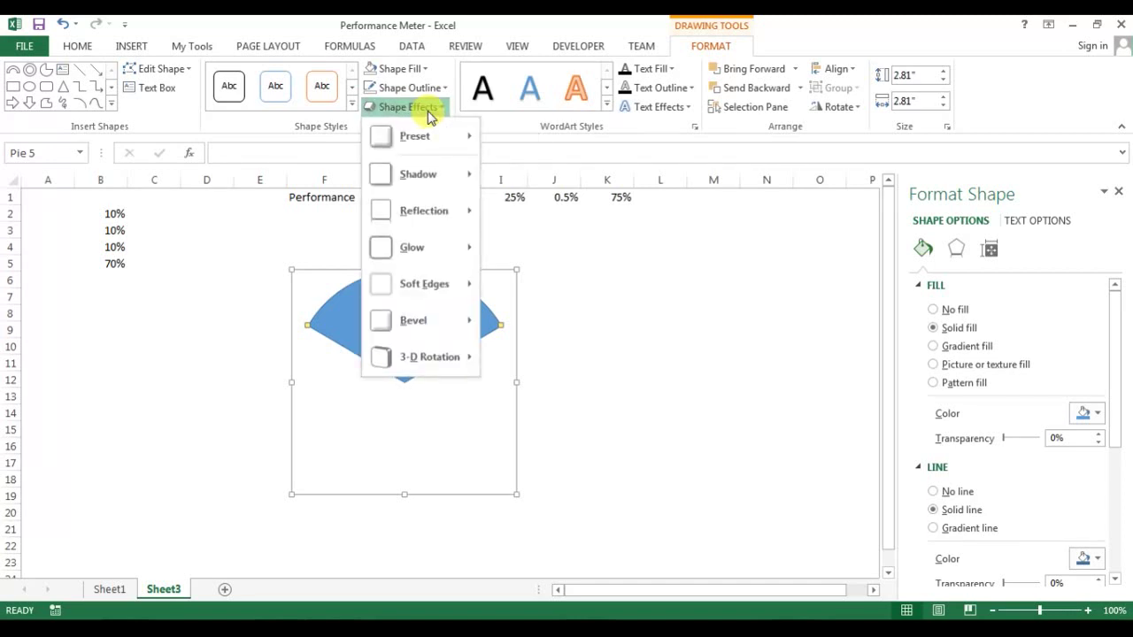
mouse_move(434, 144)
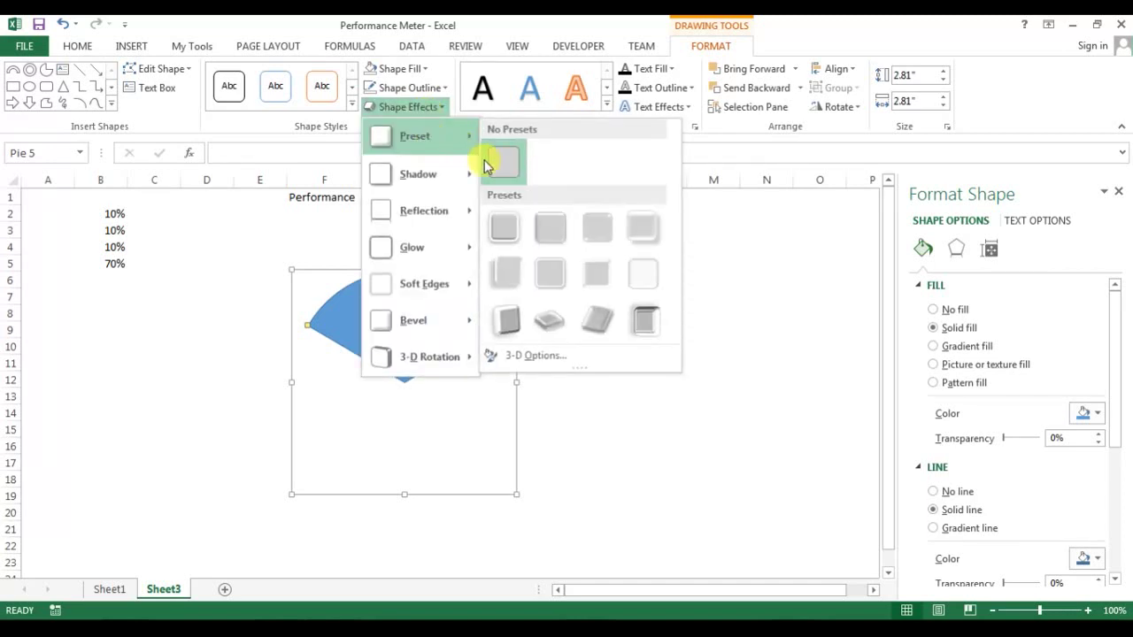
left_click(651, 278)
left_click(669, 307)
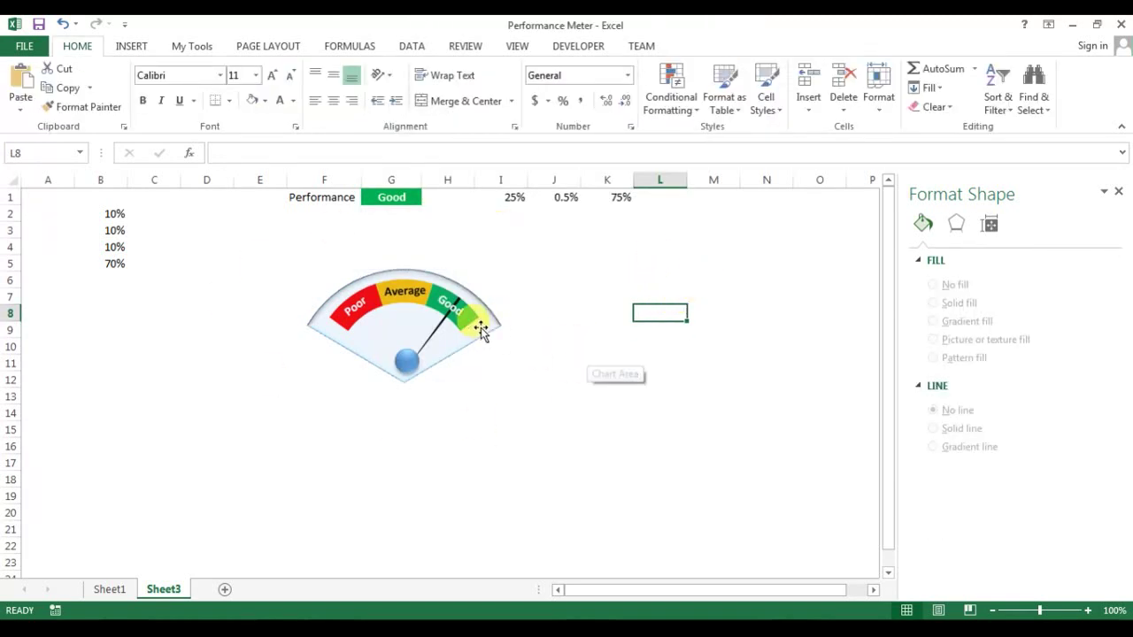
Fill the fan backing with a light cream swatch
left_click(483, 326)
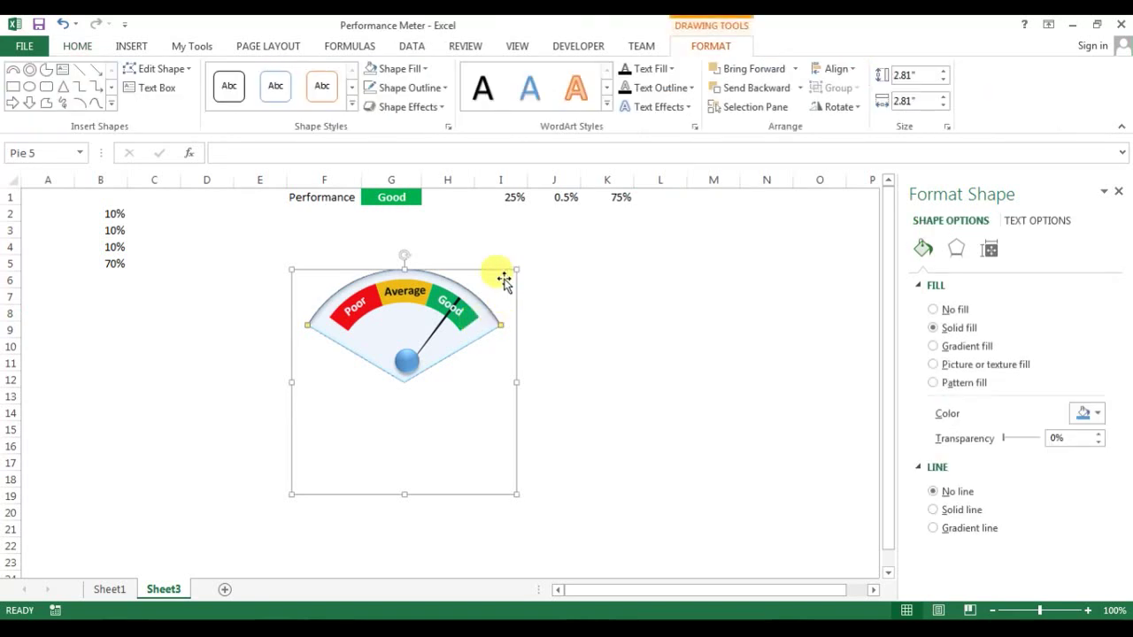
left_click(427, 69)
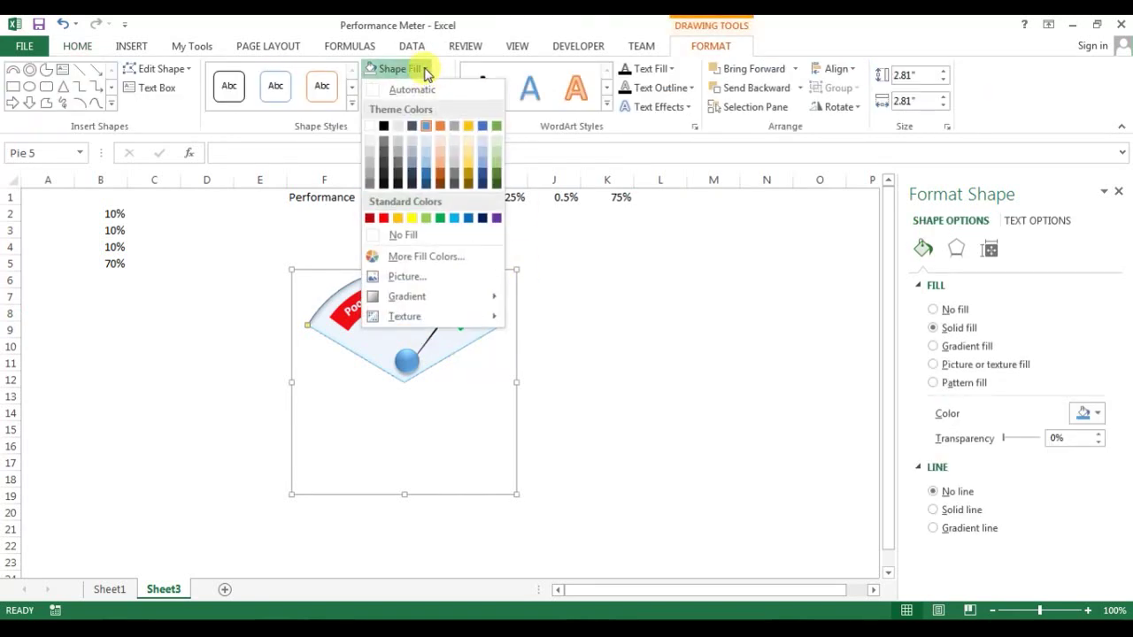
left_click(469, 133)
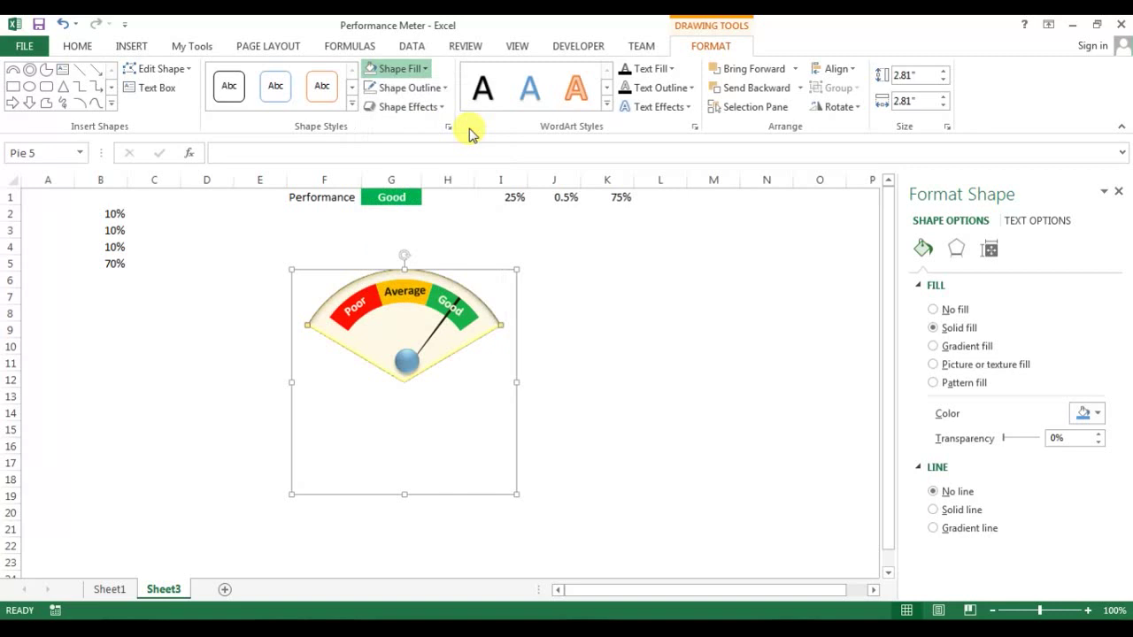
left_click(701, 338)
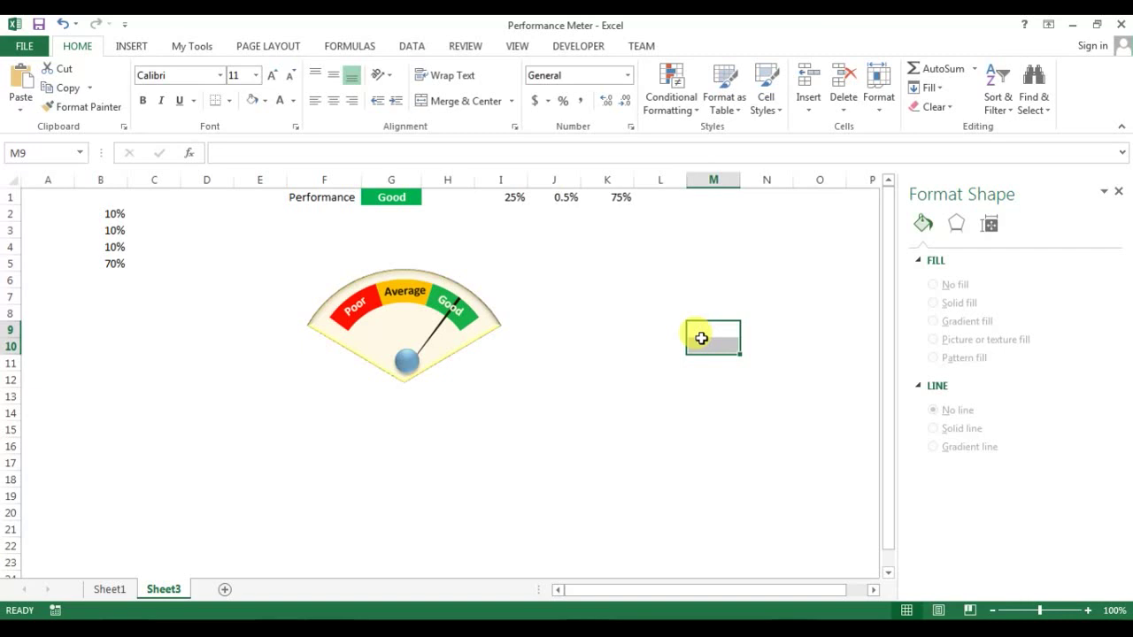
Set the G1 Performance dropdown to Poor, then to Average, watching the needle move
left_click(389, 196)
left_click(429, 199)
left_click(402, 211)
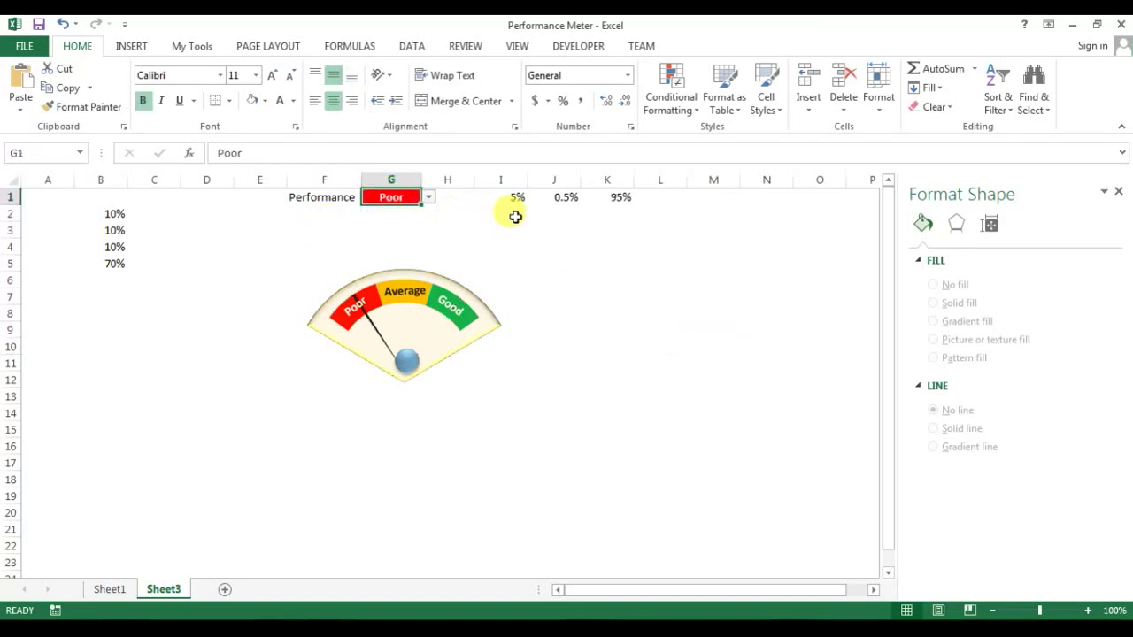
left_click(512, 214)
left_click(403, 202)
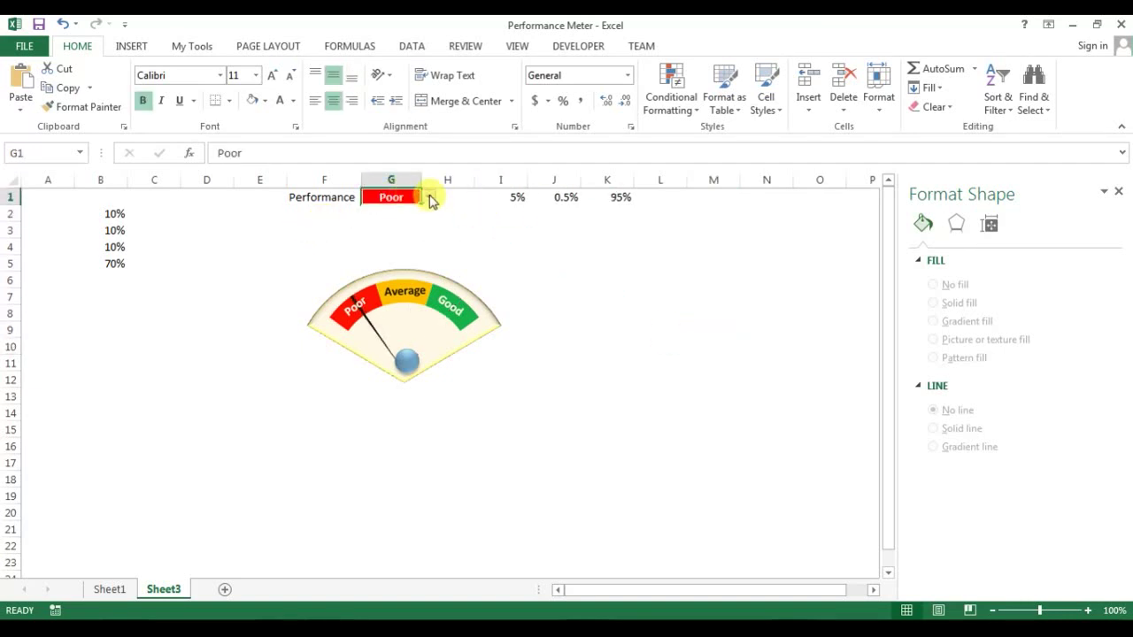
left_click(429, 199)
left_click(423, 221)
Switch G1 to Good, back to Poor, and finally leave it on Average
left_click(430, 200)
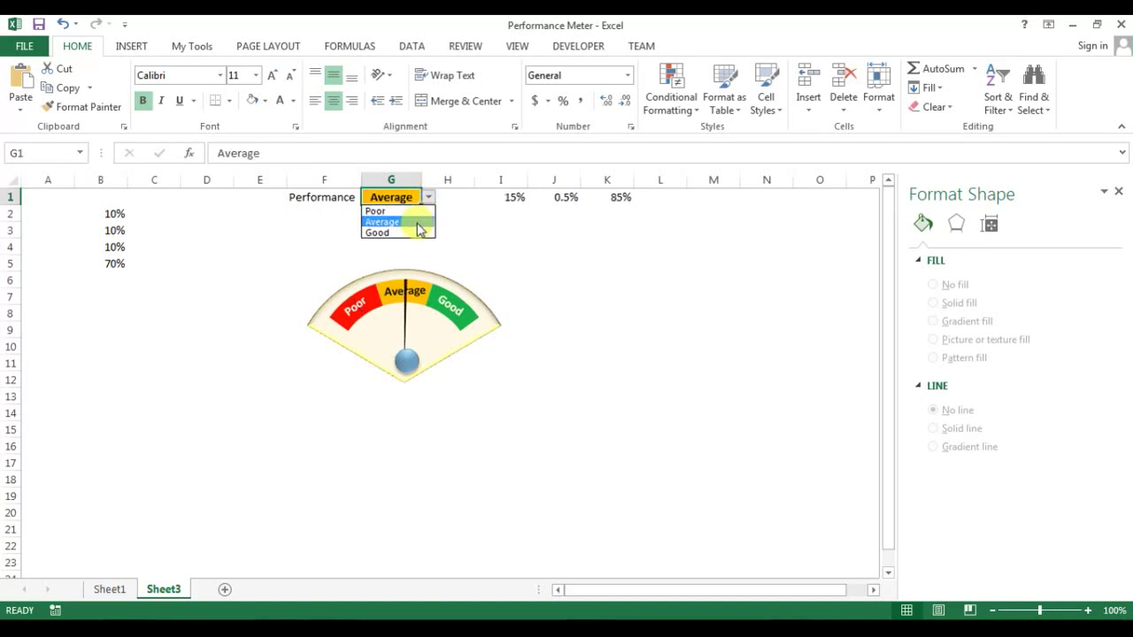
left_click(414, 231)
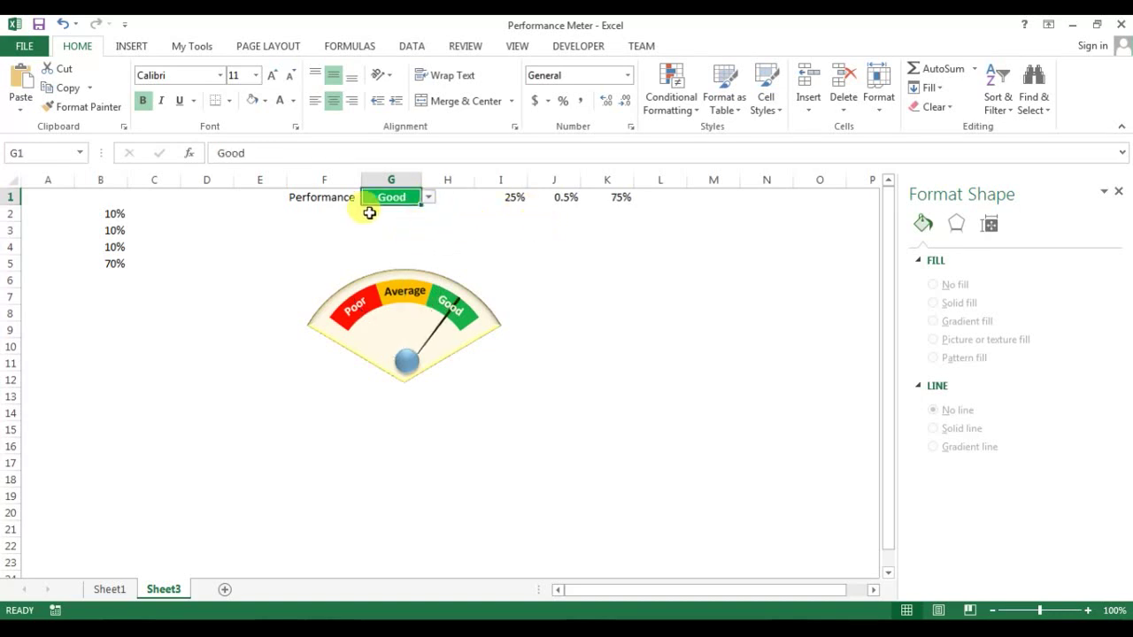
left_click(428, 197)
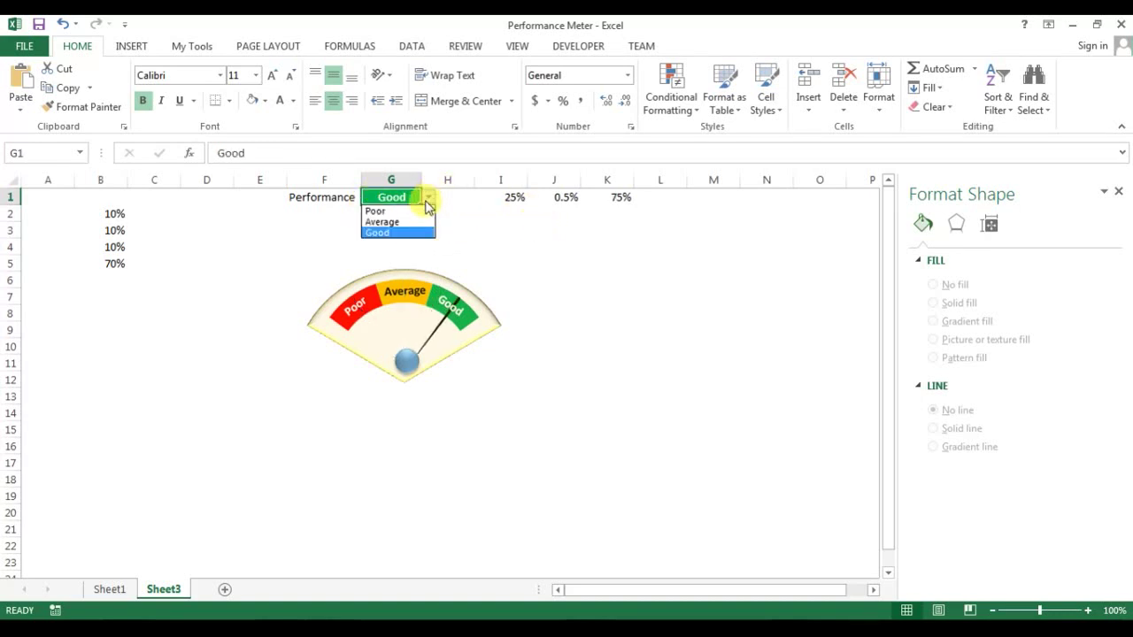
left_click(403, 211)
left_click(428, 198)
left_click(417, 222)
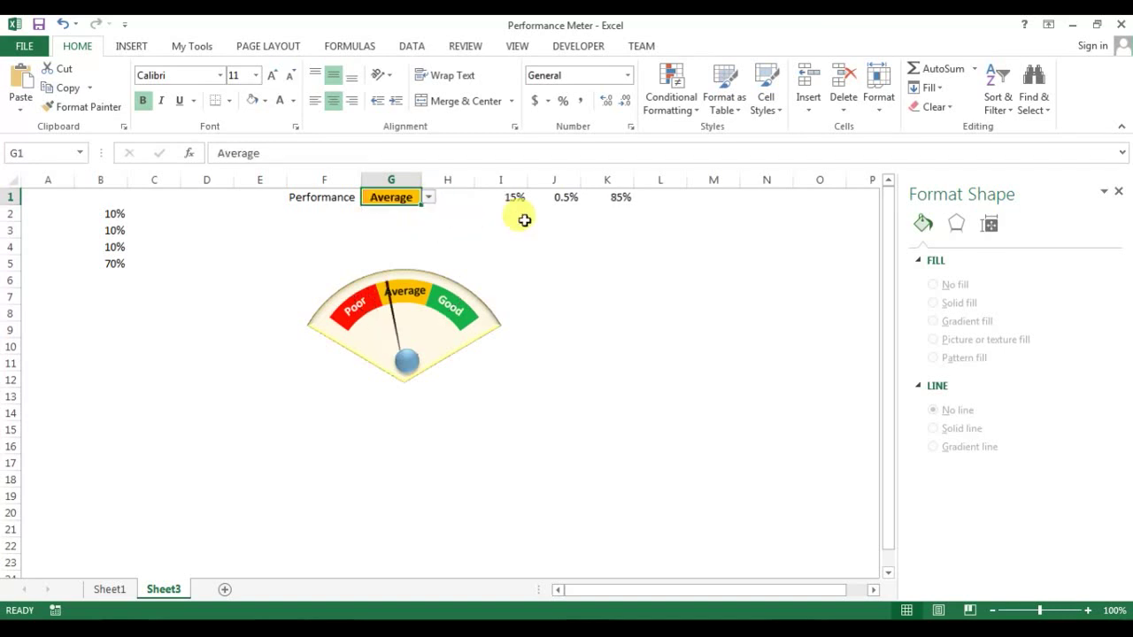